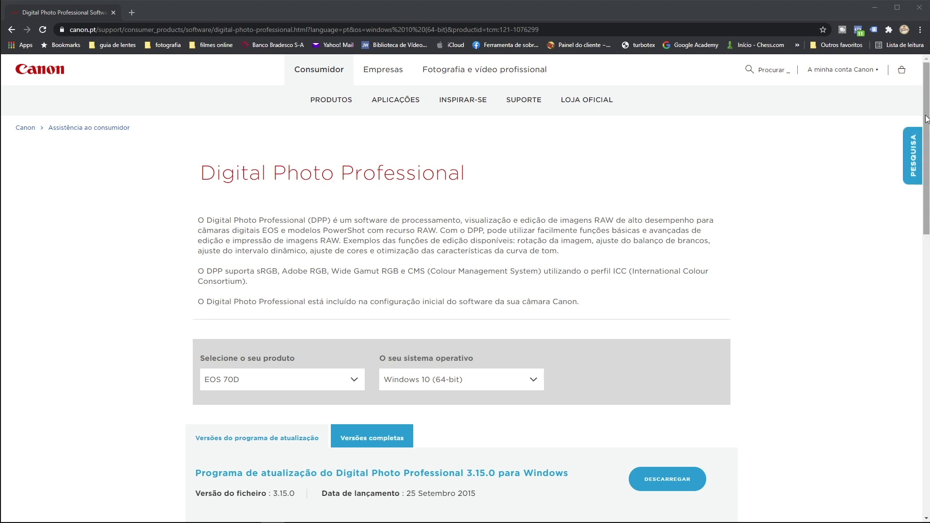
Look through the camera models offered in the product selection of the Digital Photo Professional download page.
scroll(925, 119, down, 4)
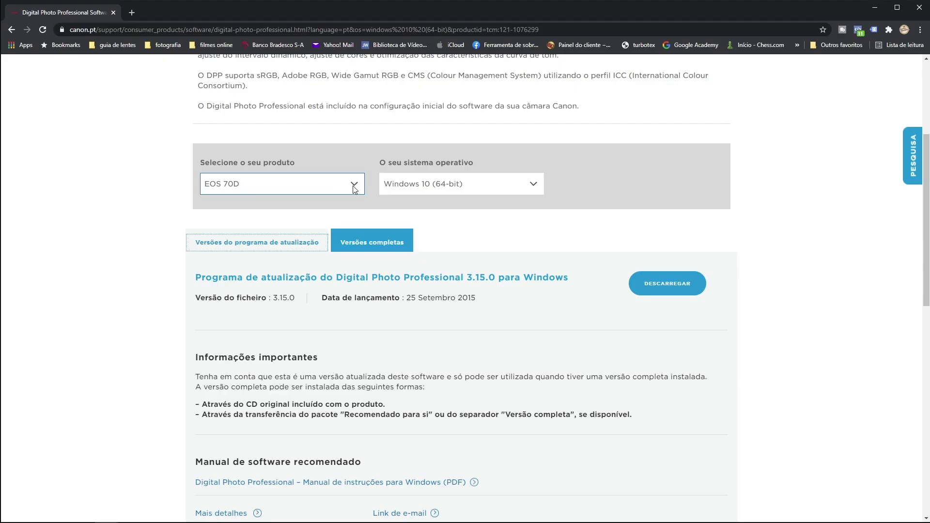
click(355, 189)
mouse_move(362, 252)
mouse_down()
mouse_move(361, 211)
mouse_move(358, 248)
mouse_up()
scroll(338, 219, up, 10)
click(199, 191)
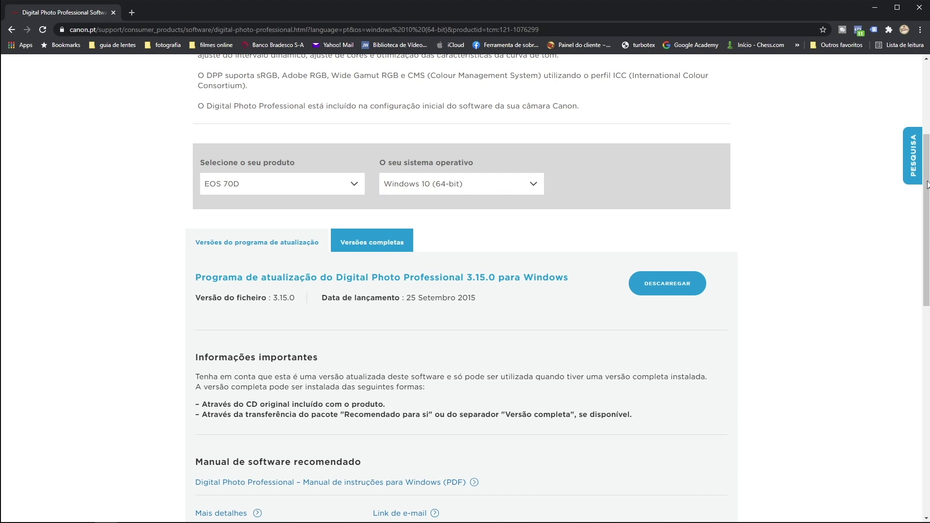
Request the full version of Digital Photo Professional 4.13.10 for Windows and accept the disclaimer, proceeding to the serial number entry.
drag(928, 184, 928, 214)
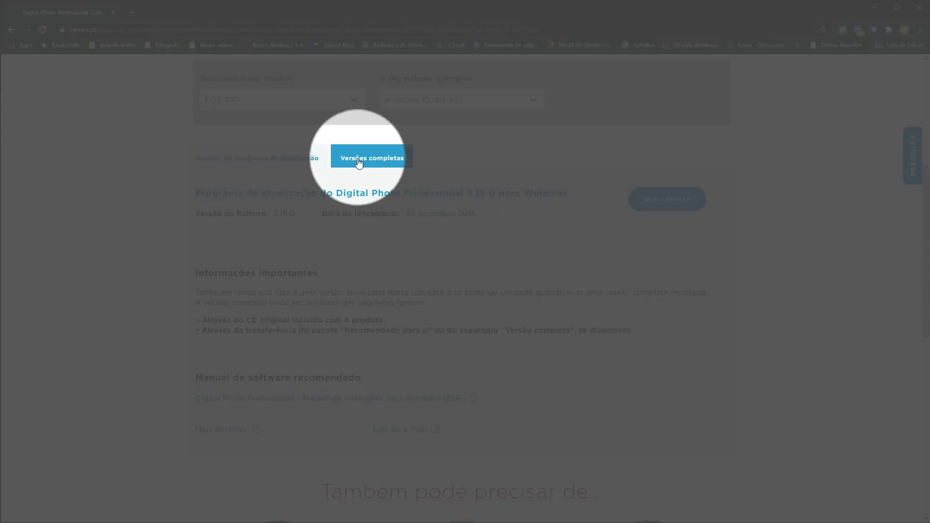
click(377, 162)
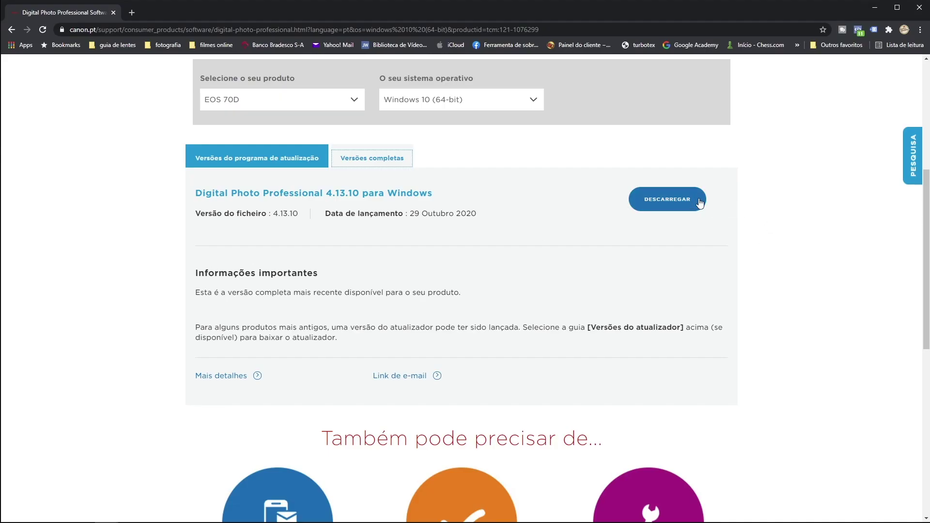
click(682, 200)
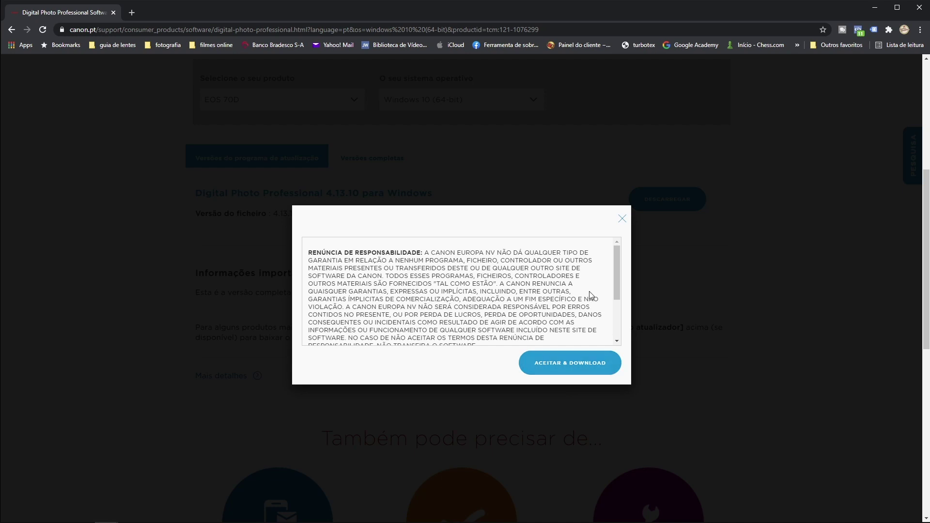
drag(617, 267, 618, 308)
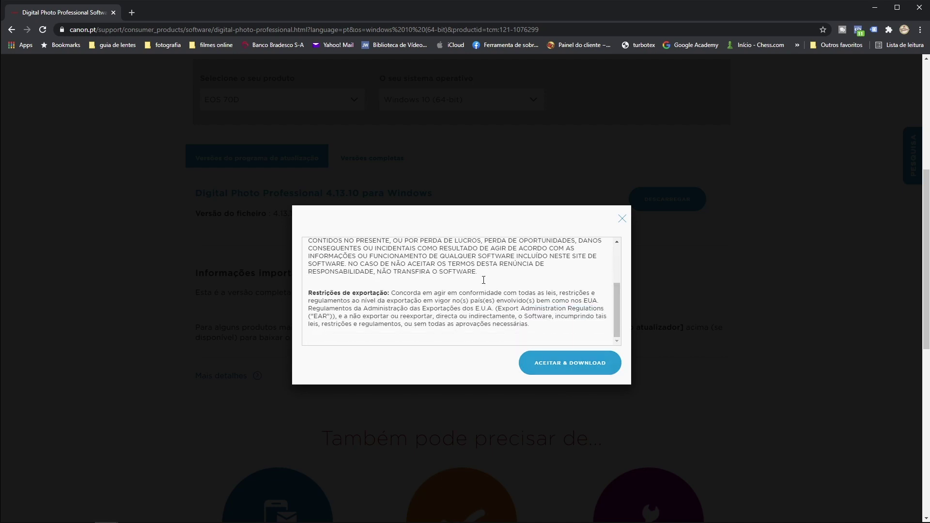
click(557, 370)
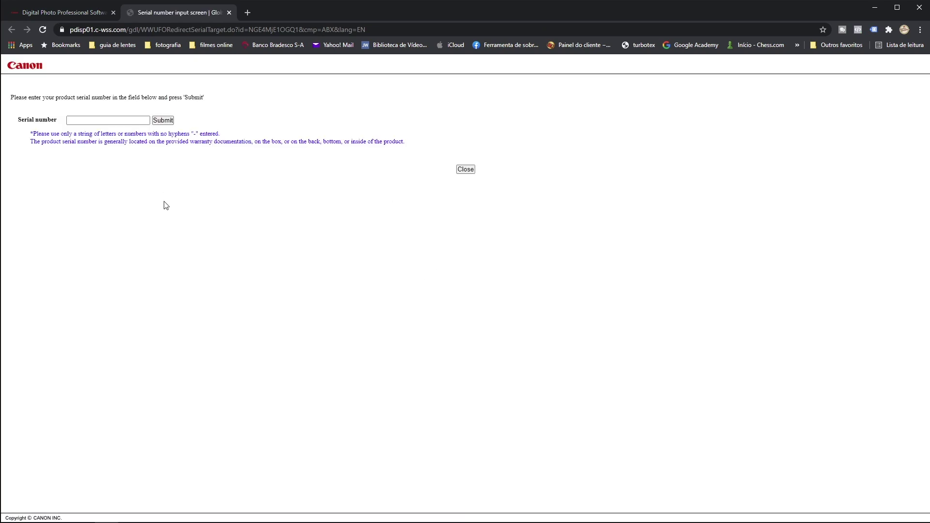
click(80, 120)
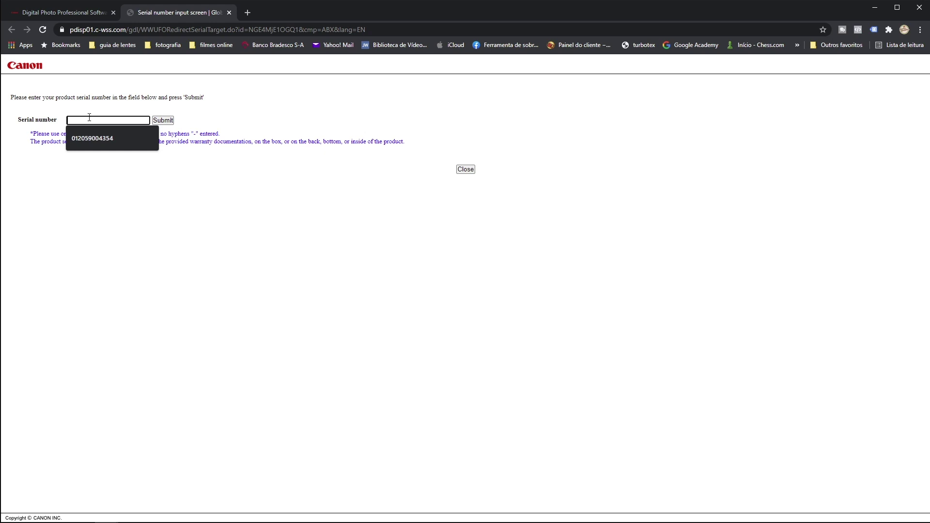
click(104, 169)
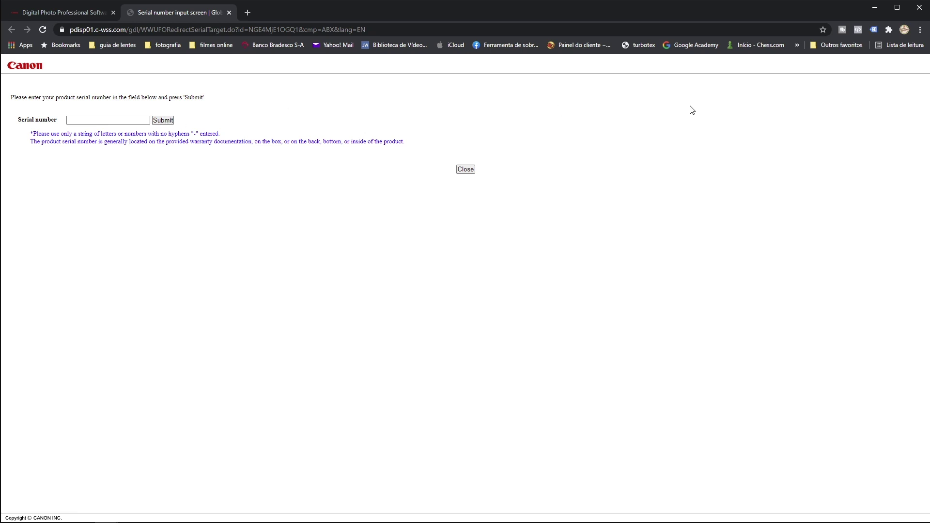
Switch to WinRAR and inspect the installer executable inside dppw4.13.10-installer.zip, leaving the desktop clear.
click(875, 7)
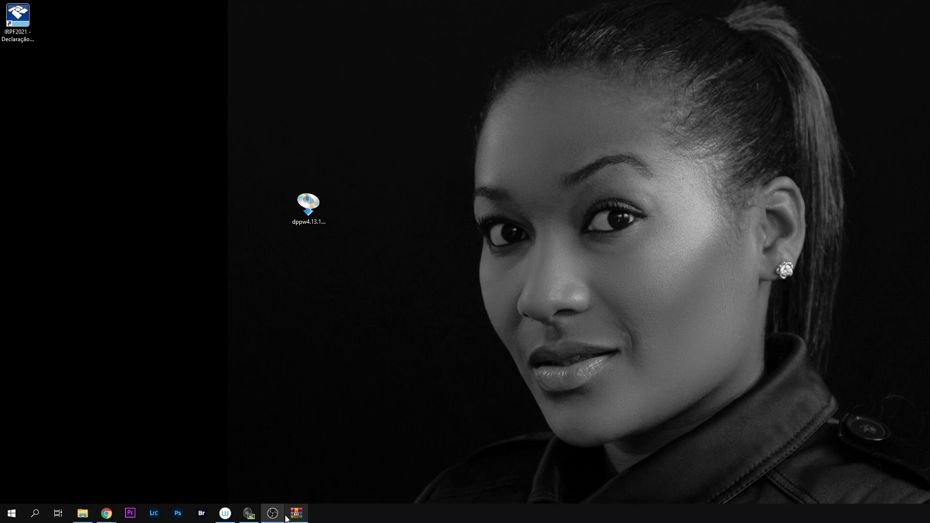
click(297, 514)
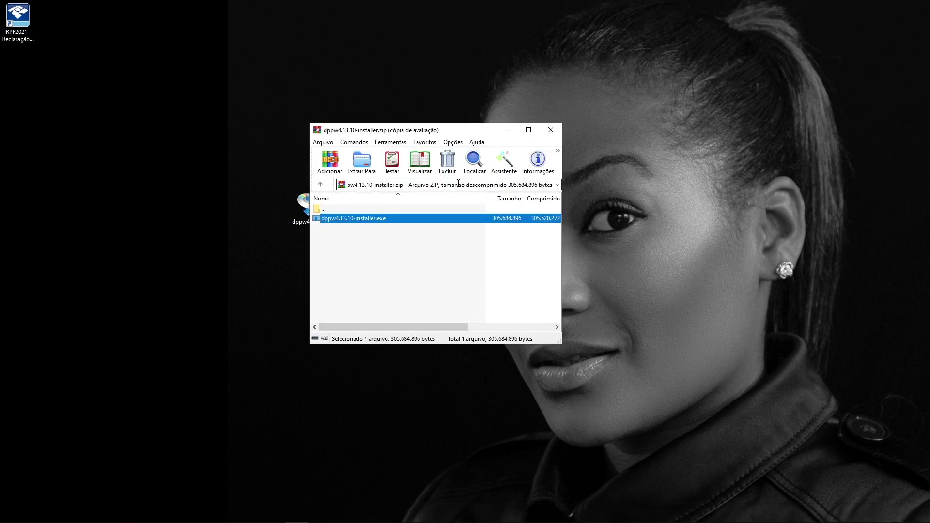
drag(461, 133, 523, 104)
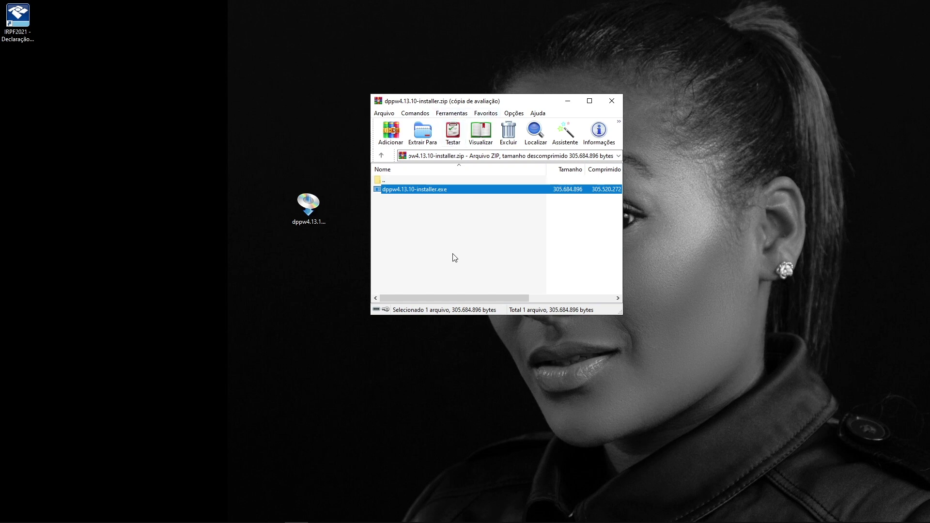
click(409, 203)
click(411, 192)
click(567, 103)
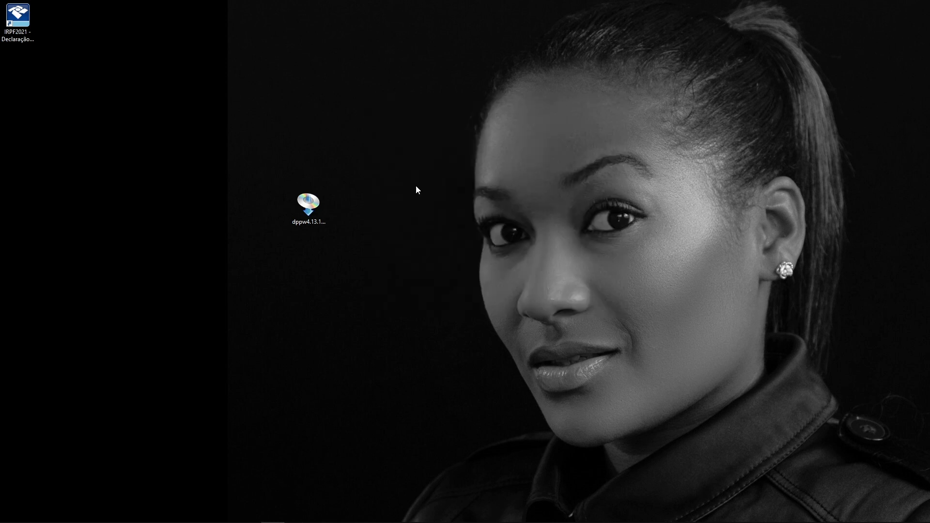
Launch the dppw4.13.10 installer from the desktop with area USA, Canada, Latin America, country Brazil and language English.
double_click(311, 218)
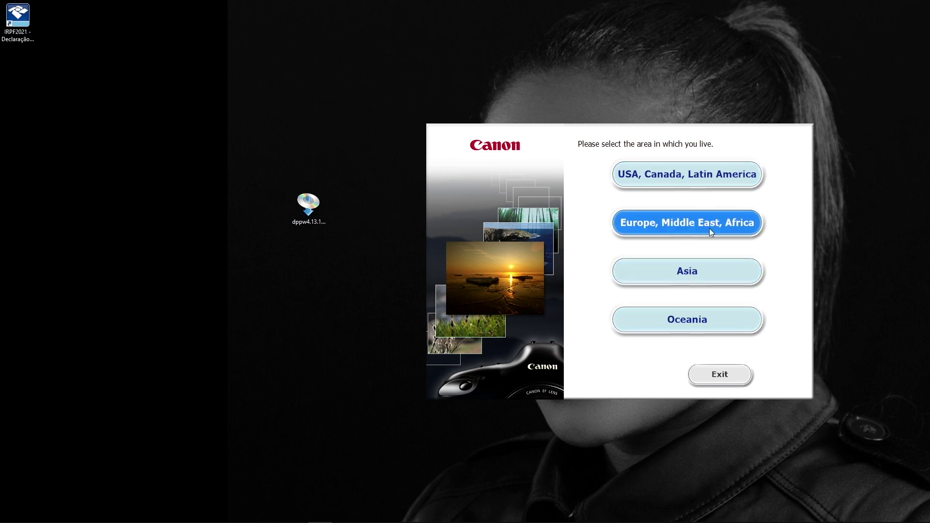
click(722, 174)
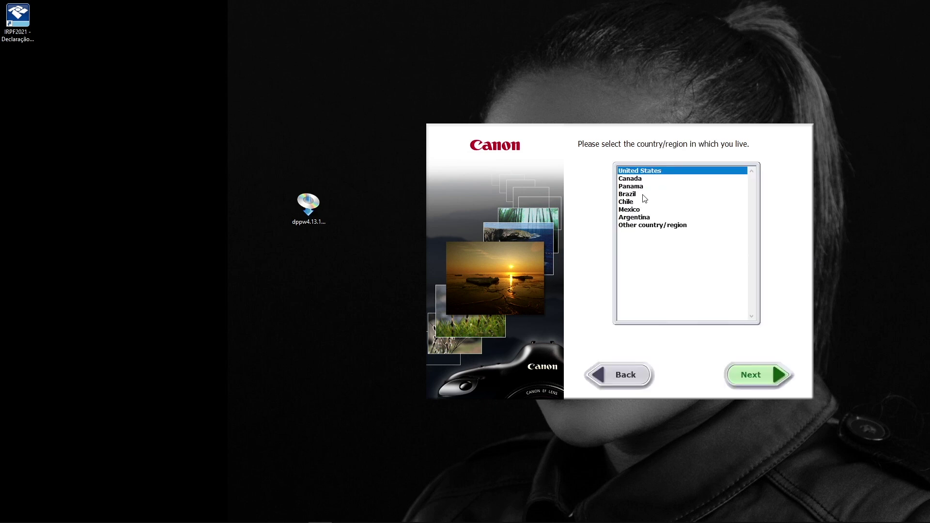
click(642, 195)
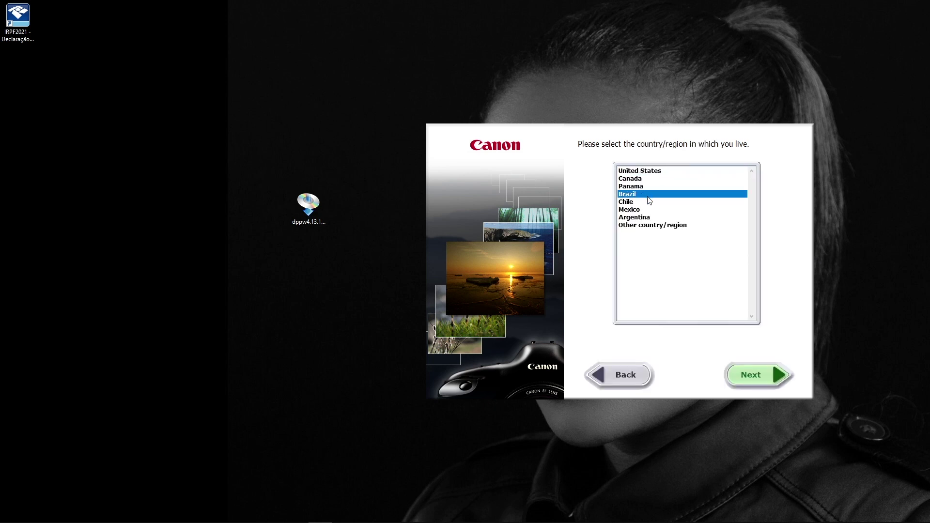
click(749, 371)
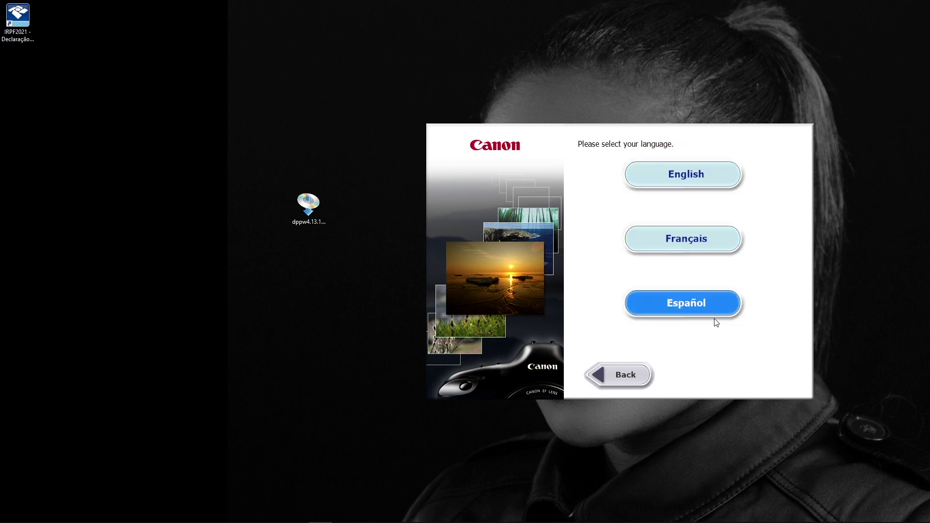
click(695, 173)
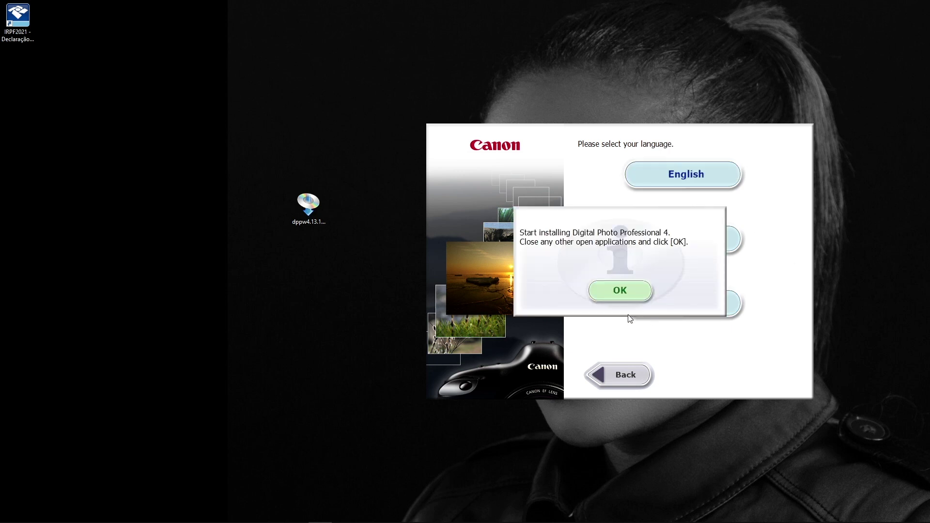
Try to install Digital Photo Professional 4 by accepting the license agreement, and finish the installer.
click(633, 295)
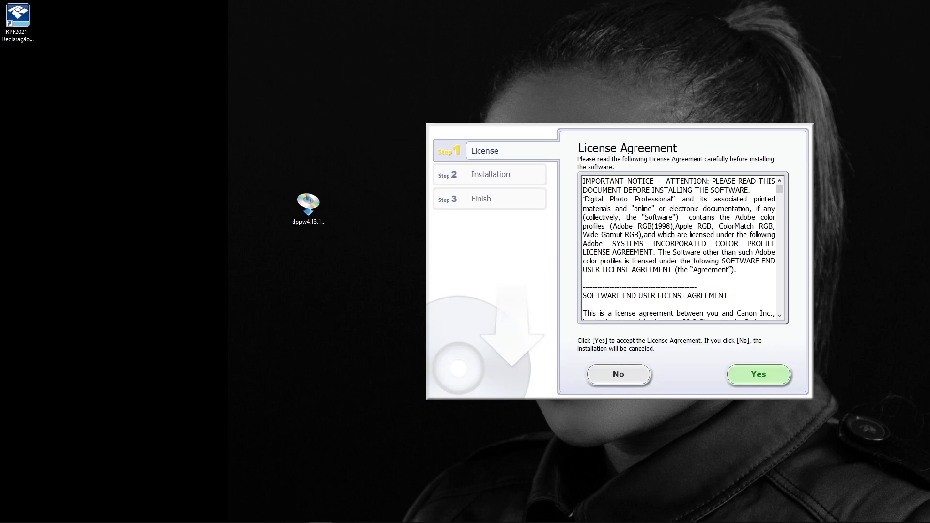
drag(781, 188, 779, 317)
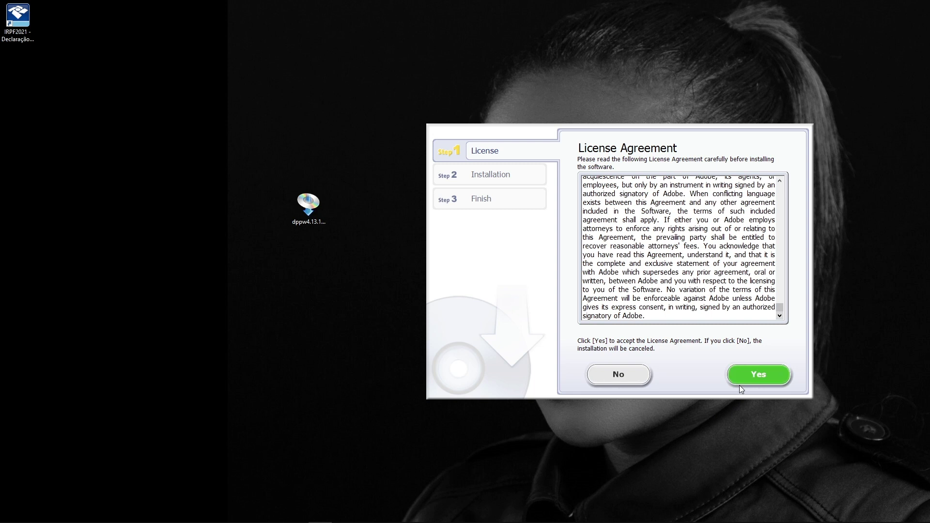
click(752, 372)
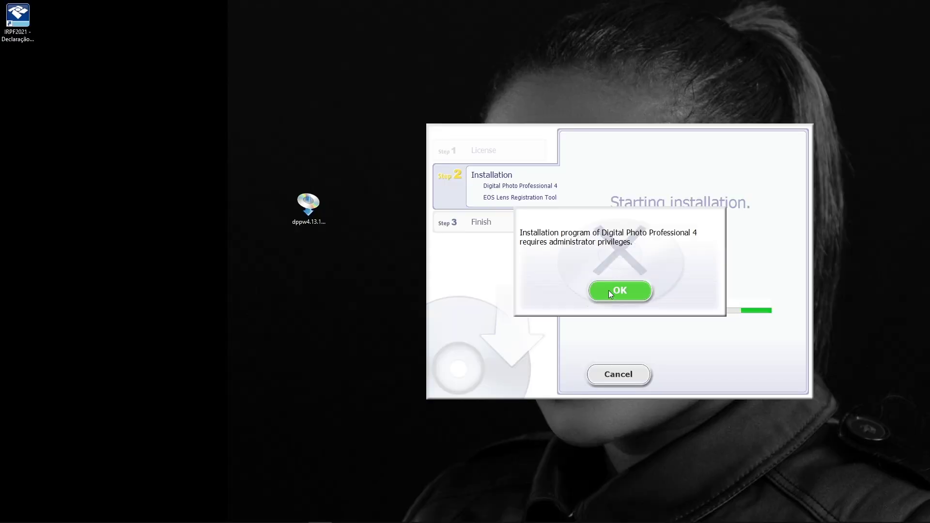
click(608, 289)
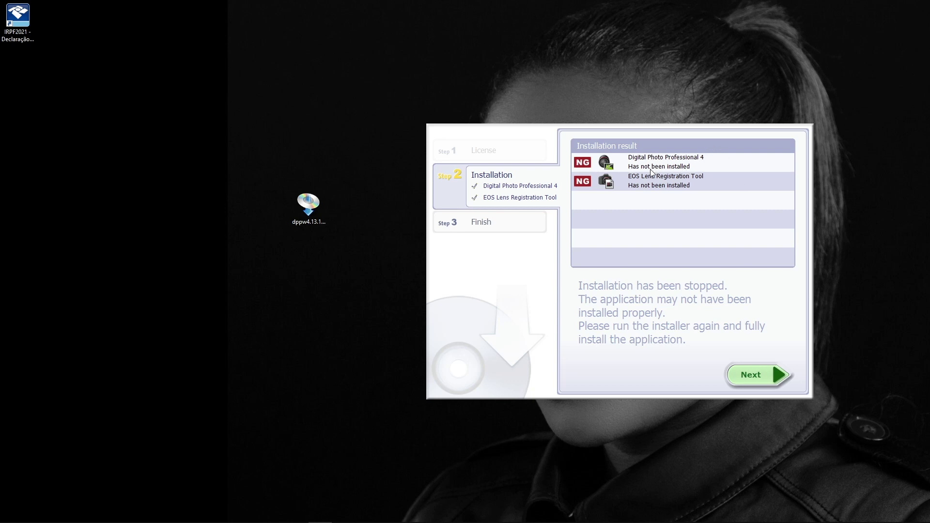
click(749, 376)
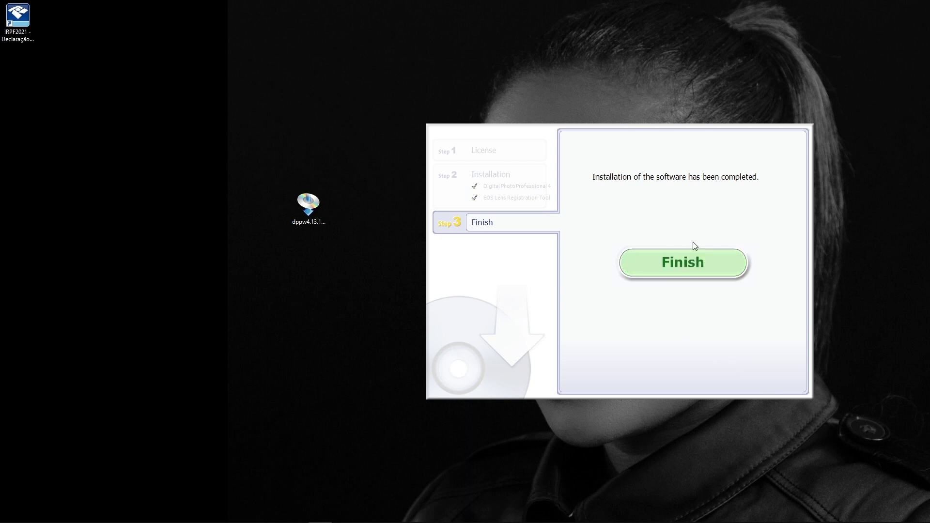
click(698, 265)
Switch to Digital Photo Professional 4 and group the RAW and JPG images of the imported portrait folder.
mouse_move(202, 514)
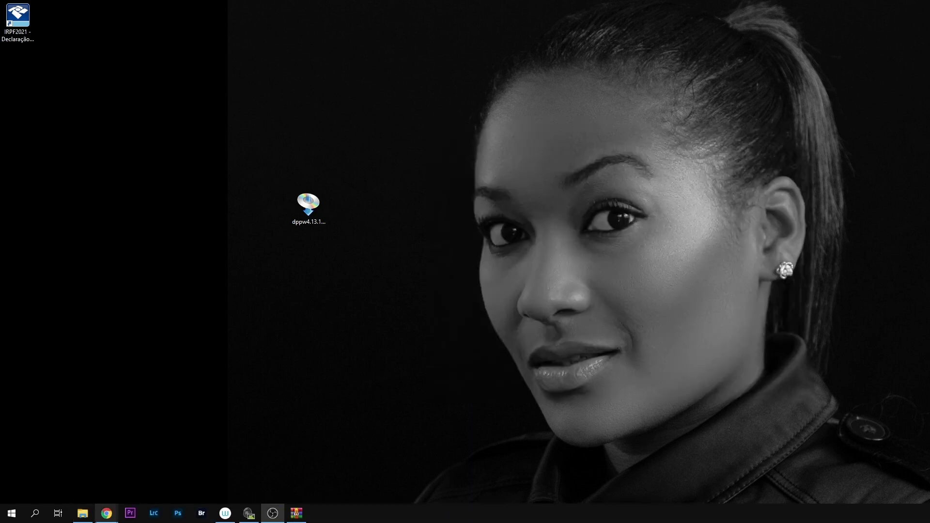
click(248, 514)
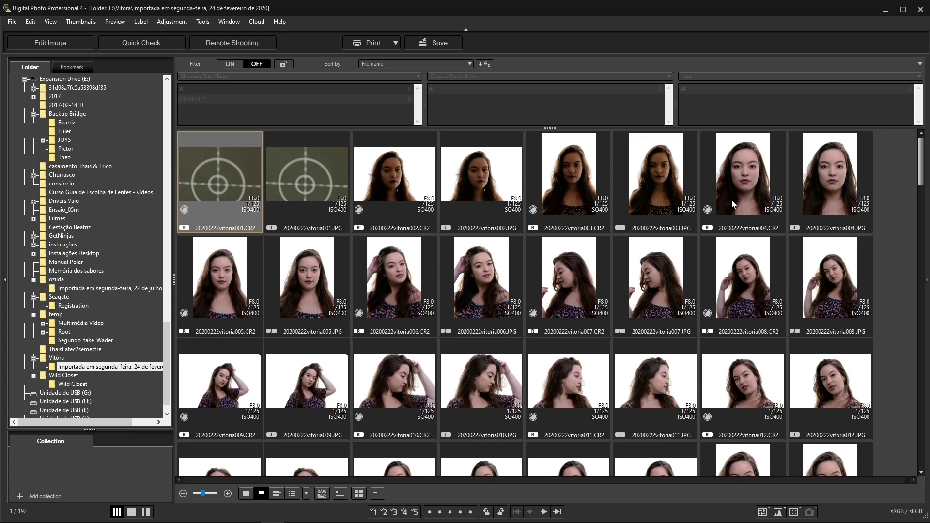
mouse_move(924, 164)
mouse_down()
mouse_move(922, 176)
mouse_move(922, 151)
mouse_up()
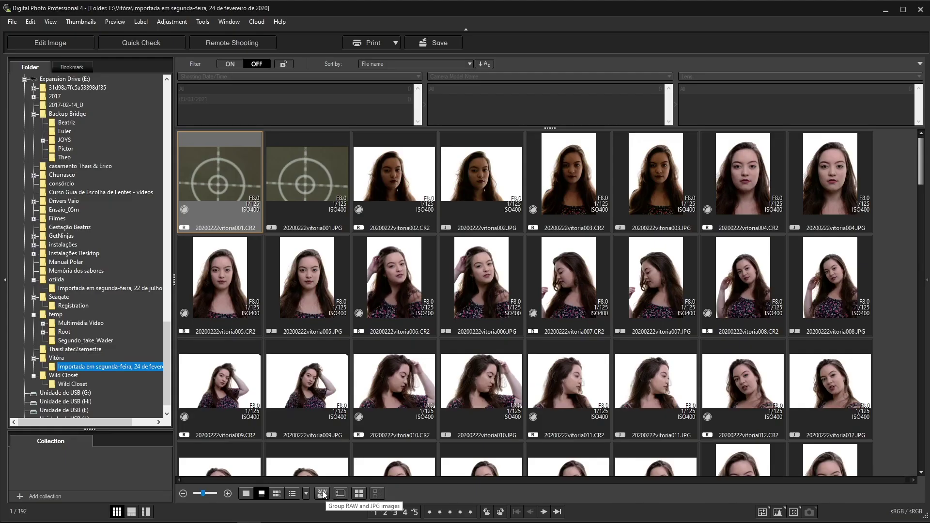
click(322, 493)
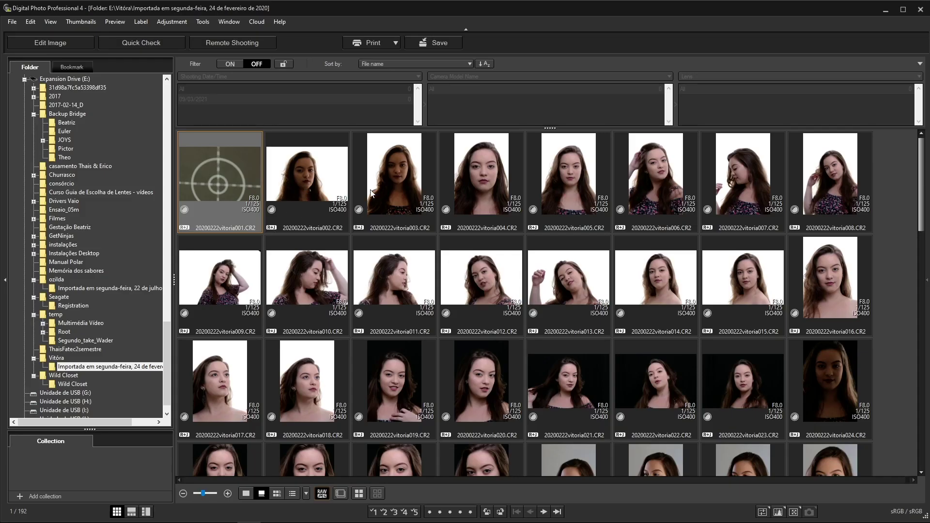
drag(923, 169, 919, 339)
scroll(916, 305, down, 5)
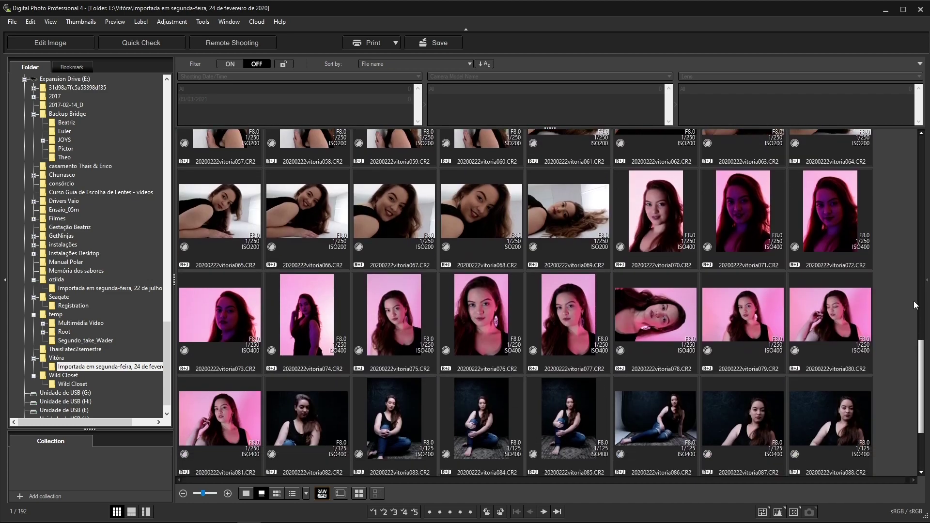
drag(921, 344, 922, 156)
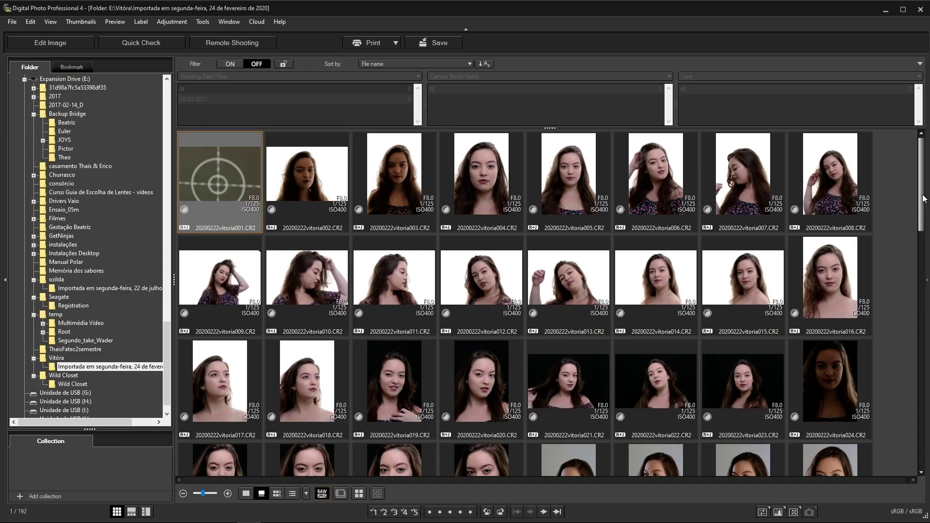
drag(923, 201, 920, 238)
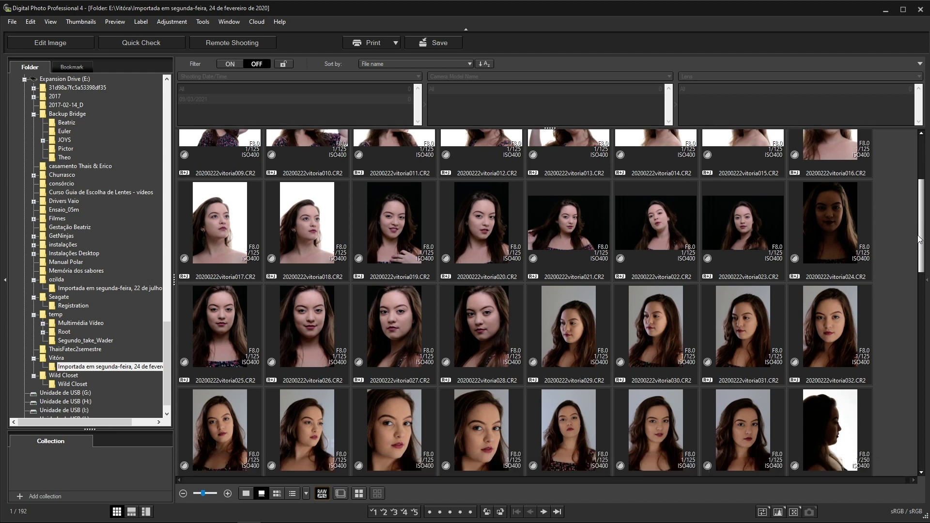
drag(920, 239, 920, 194)
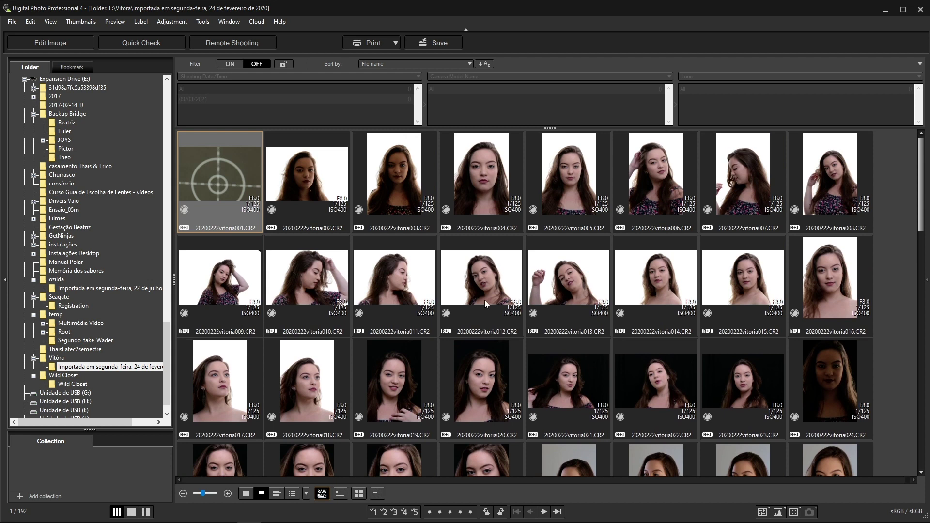
Create a collection named with the photographed model's first name and add the folder's sixth photo to it.
click(20, 496)
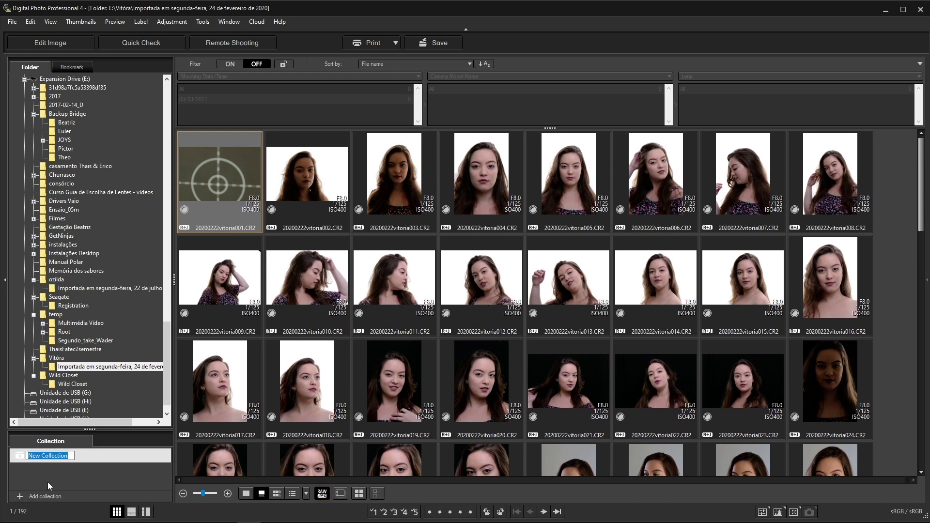
text(Vitoria)
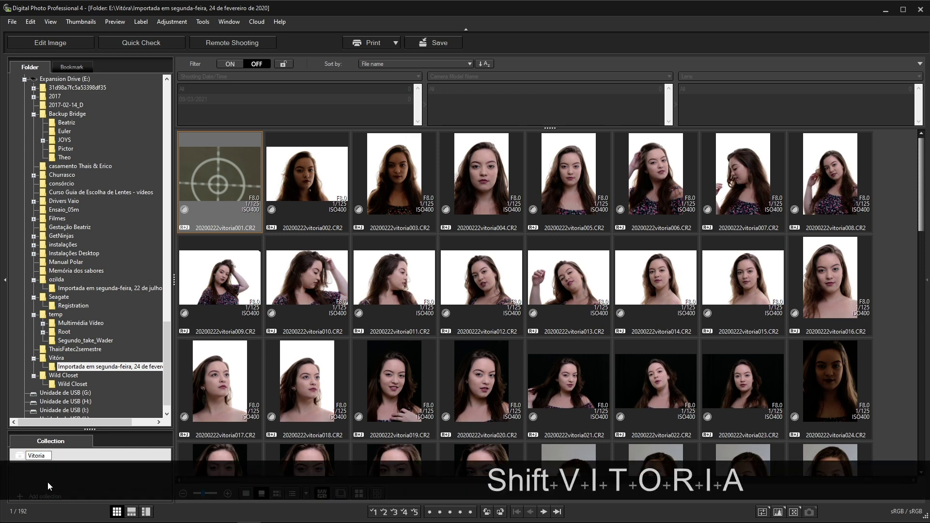
key(Return)
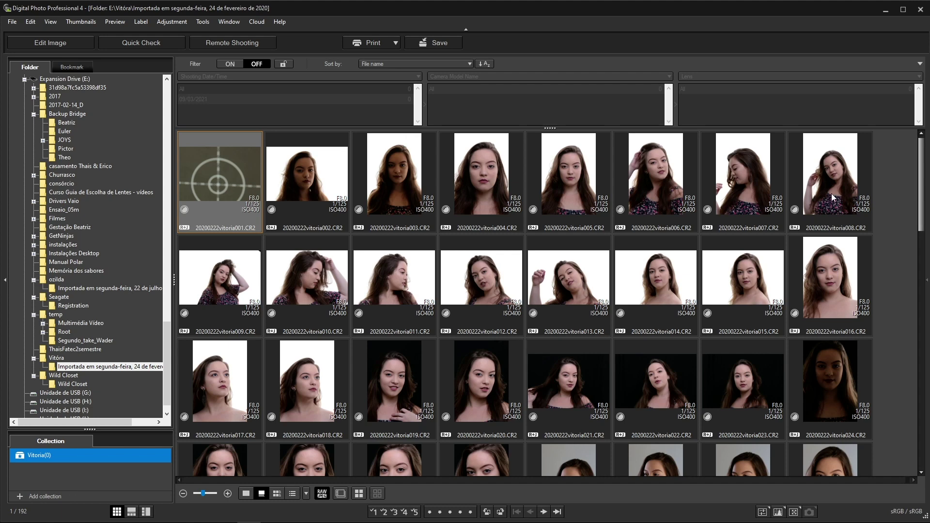
click(652, 183)
drag(658, 176, 81, 458)
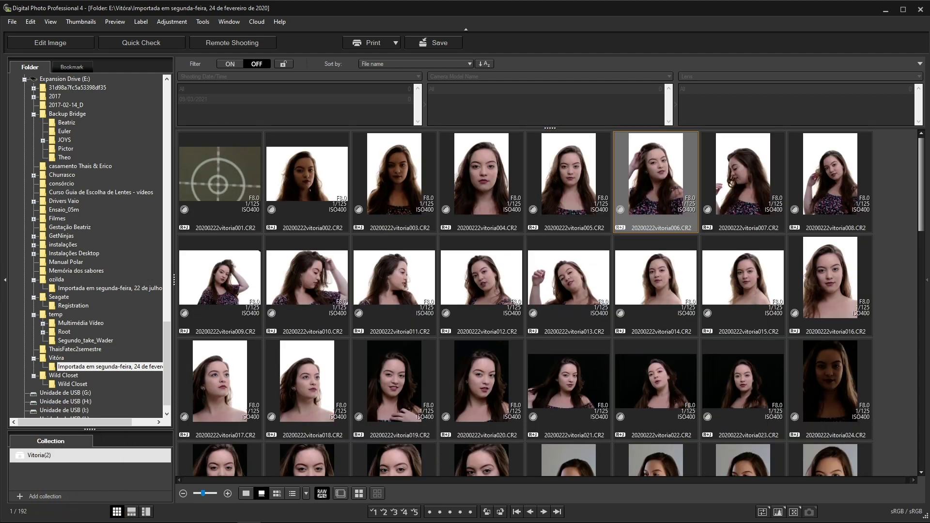
Add photos 028, 034 and 055 from the imported folder to the collection, and display the collection's contents.
drag(924, 162, 923, 203)
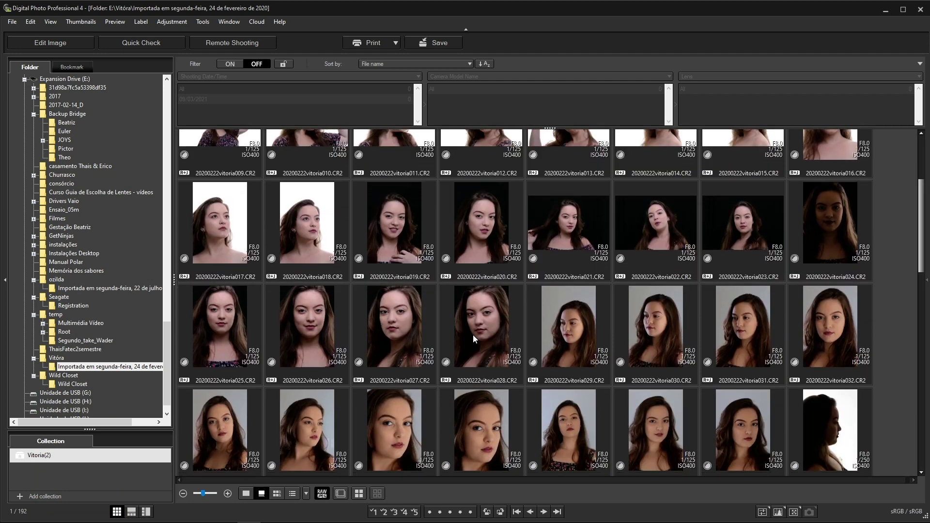
click(482, 326)
drag(482, 325, 101, 458)
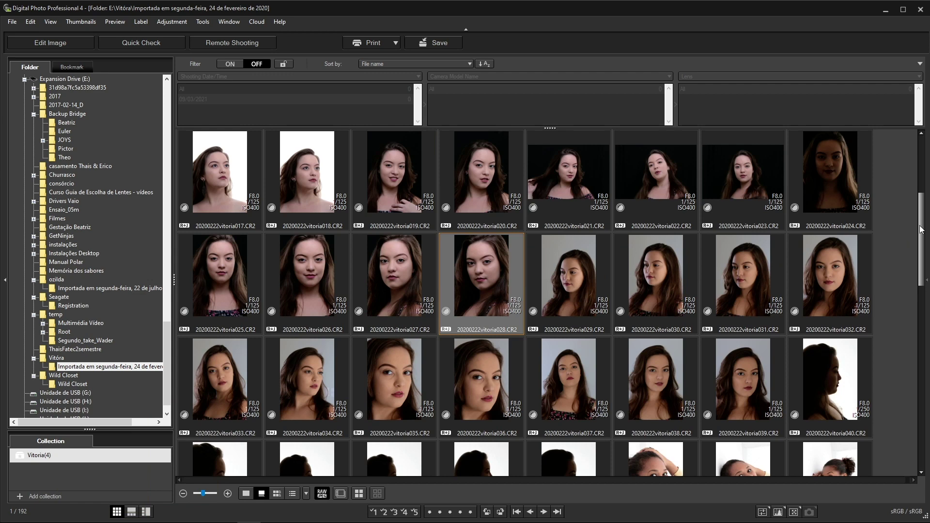
drag(921, 226, 921, 244)
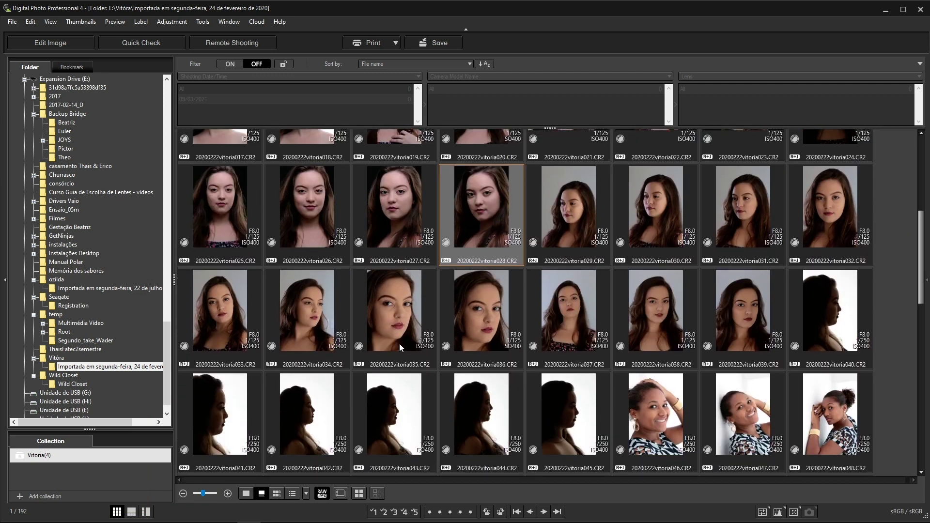
click(318, 315)
drag(317, 313, 73, 458)
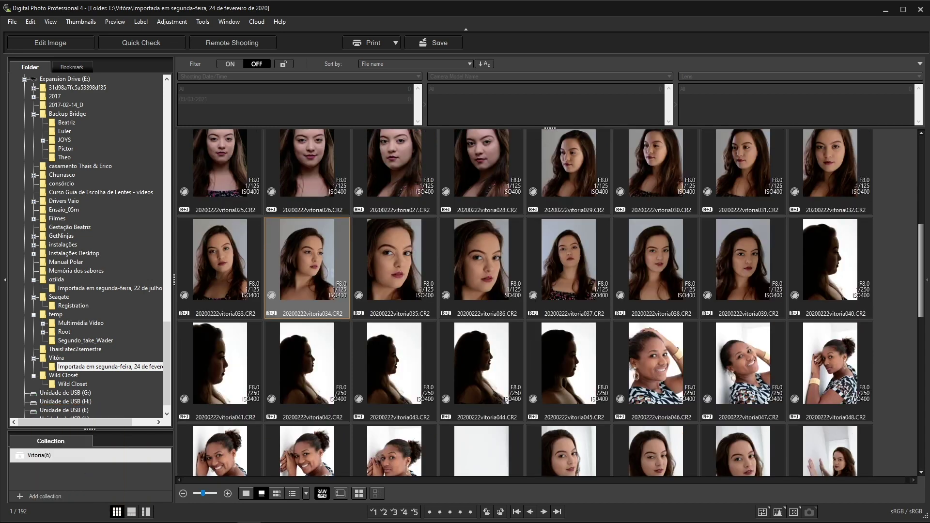
drag(922, 250, 913, 304)
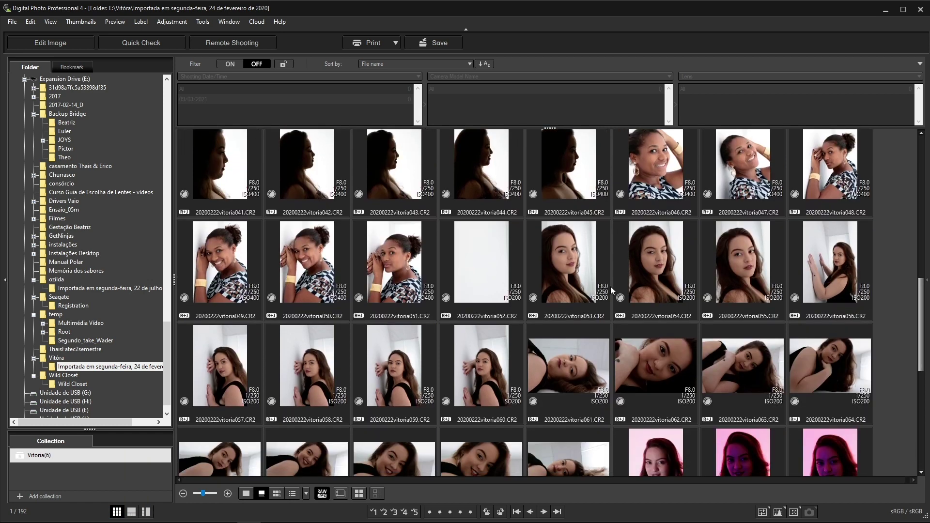
click(743, 274)
drag(744, 266, 129, 455)
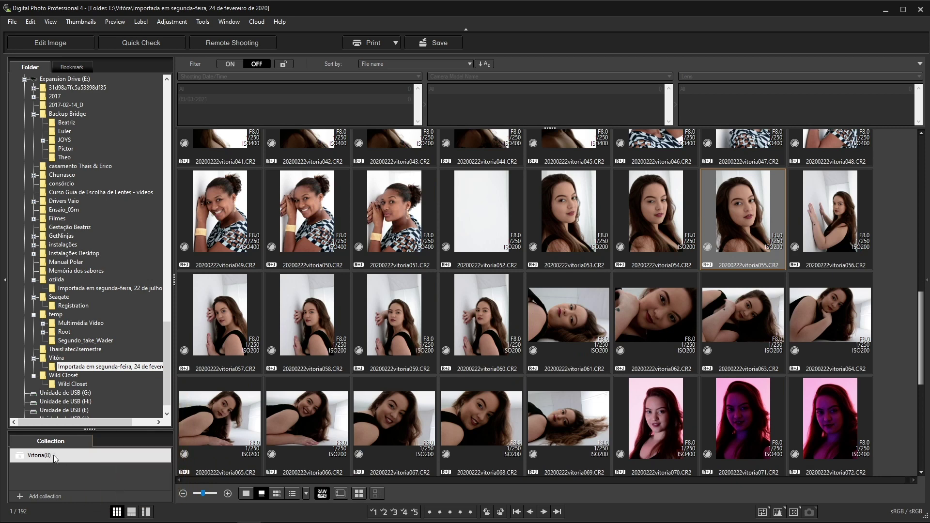
click(83, 455)
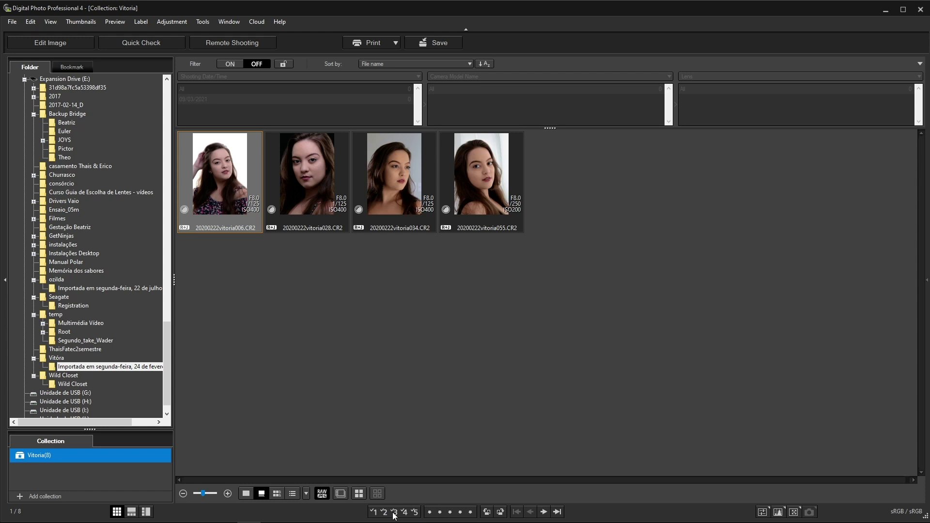
Assign check mark 1 to photo 006, check mark 2 to photos 028 and 034, and check mark 3 to photo 055.
click(373, 512)
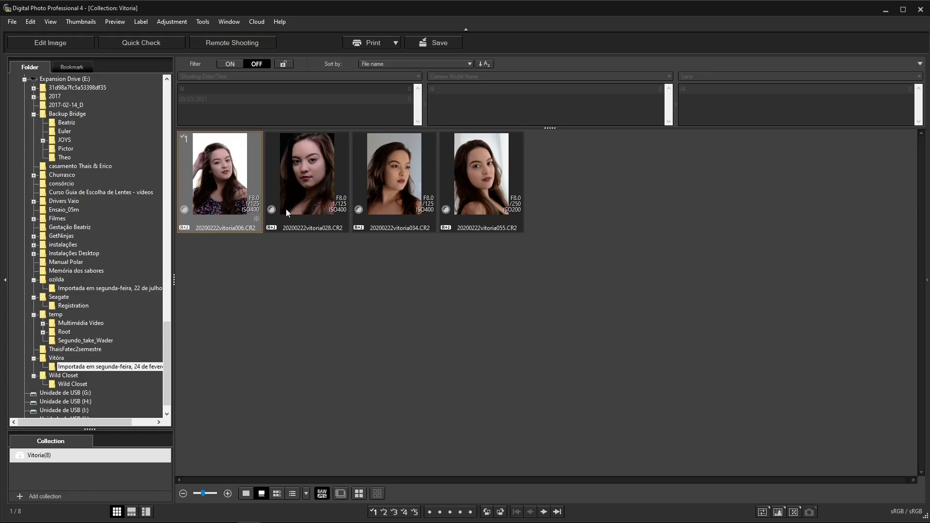
click(287, 211)
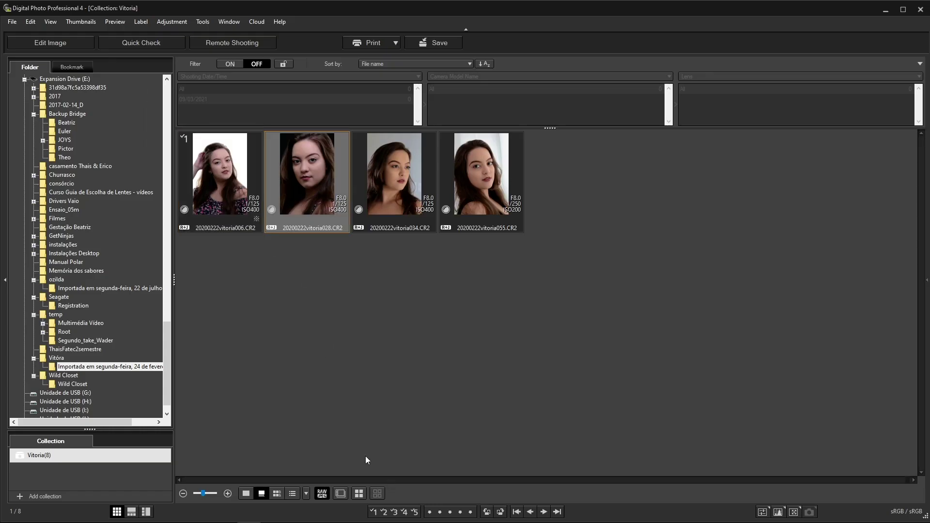
click(385, 512)
click(392, 231)
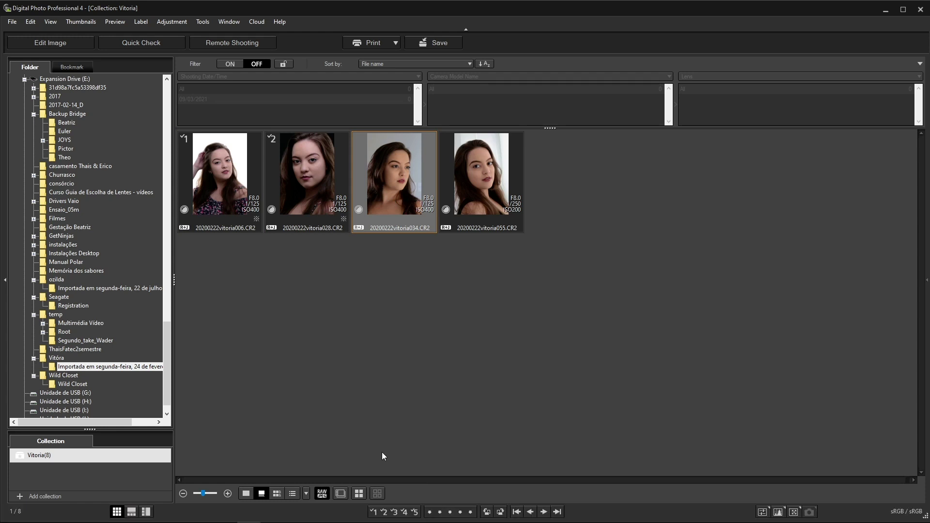
click(384, 512)
click(455, 229)
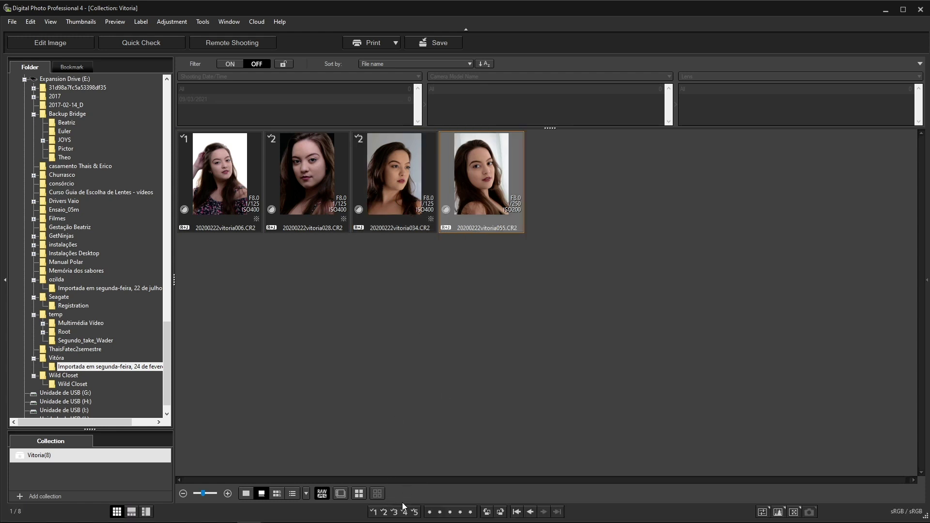
click(394, 512)
Rate photos 006, 028 and 034 with one star each and photo 055 with three stars.
click(244, 183)
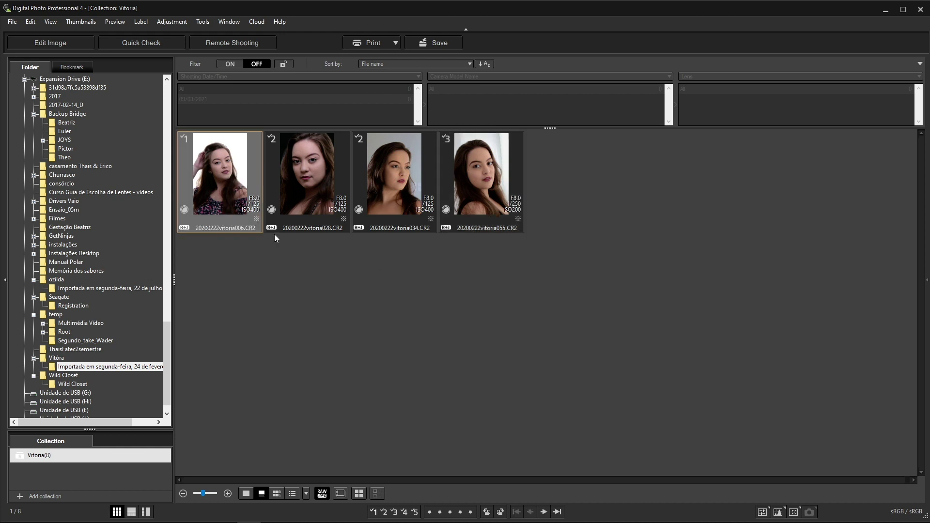
click(430, 512)
click(336, 216)
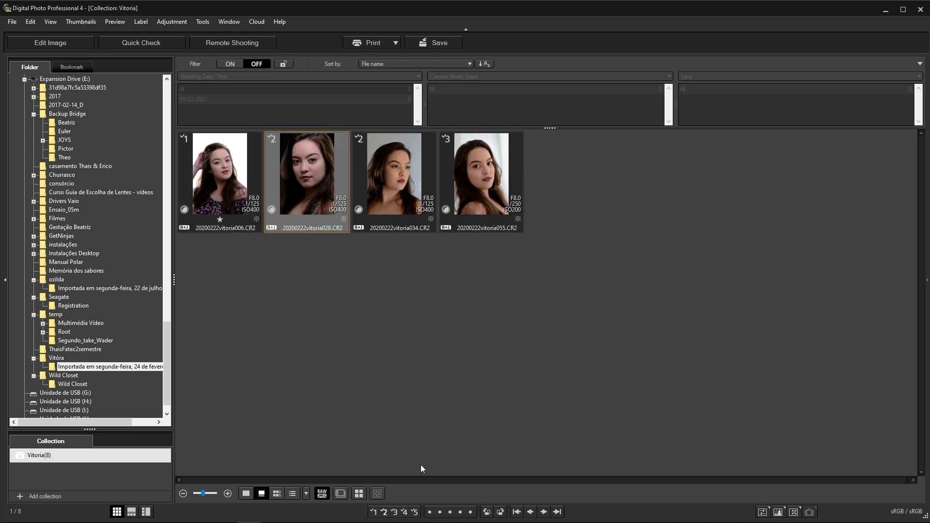
click(430, 512)
click(387, 204)
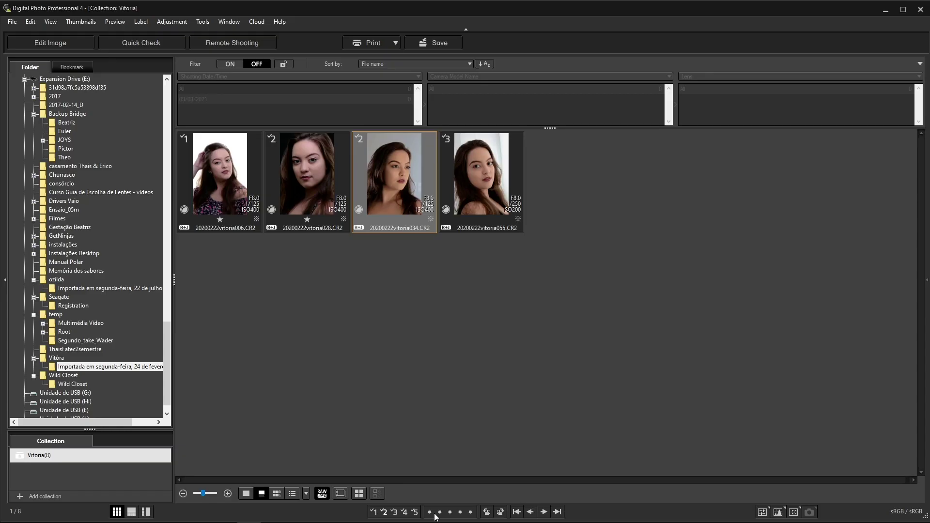
click(429, 512)
click(463, 187)
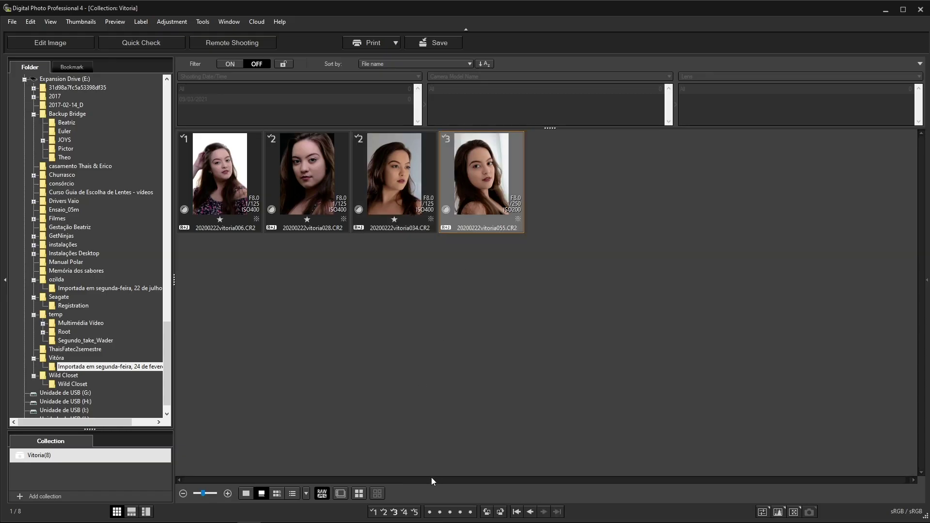
click(450, 512)
Try the thumbnail display with shooting information, return to image-only thumbnails, and view photo 006 briefly in its own window.
click(246, 494)
click(277, 493)
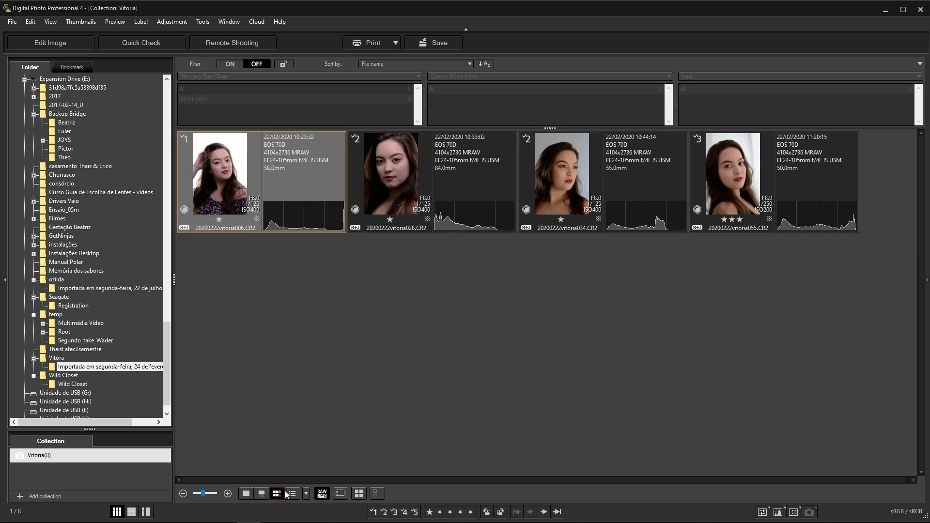
click(246, 493)
double_click(225, 176)
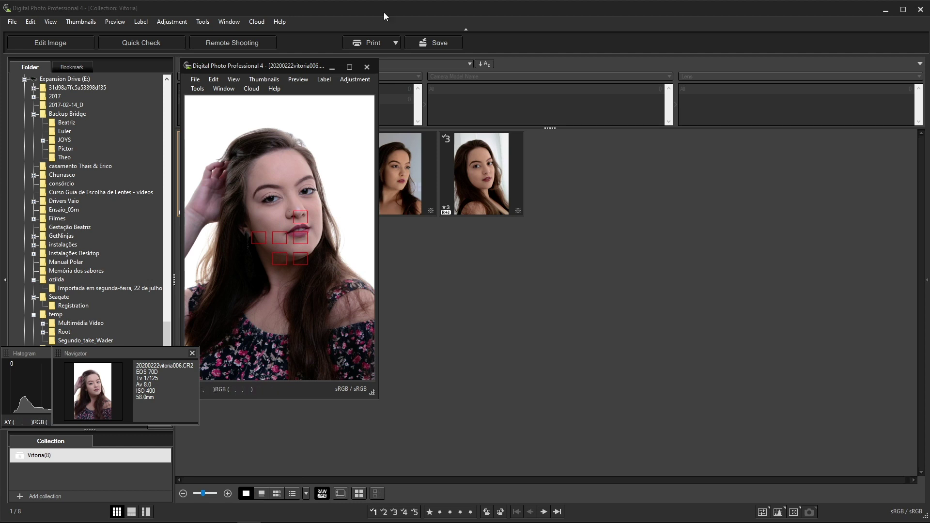
click(367, 67)
Show the Histogram palette beside the thumbnails and examine the histogram of each of the four collection photos.
click(386, 167)
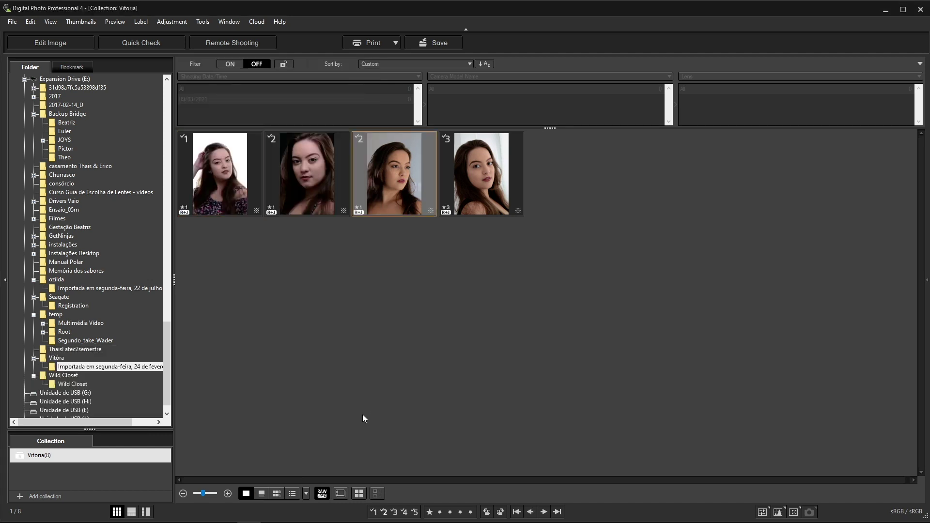
click(777, 512)
drag(124, 353, 682, 143)
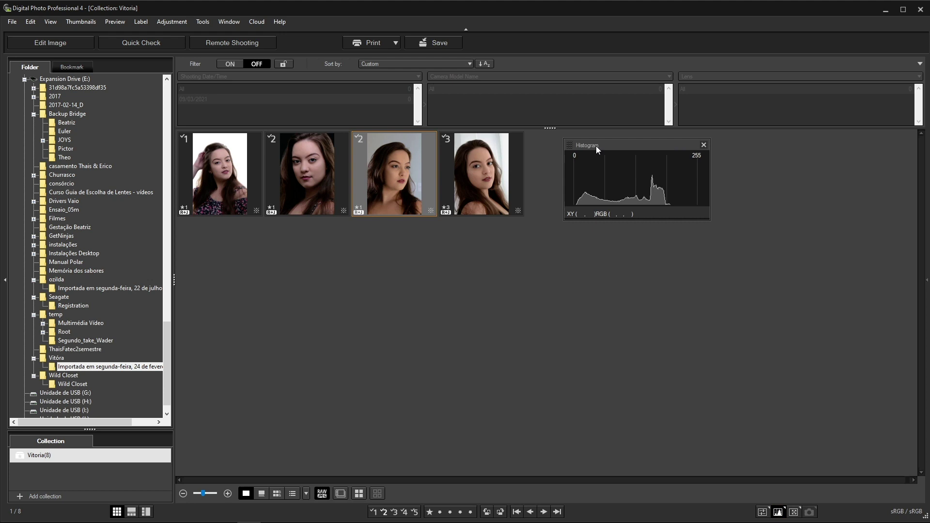
click(499, 167)
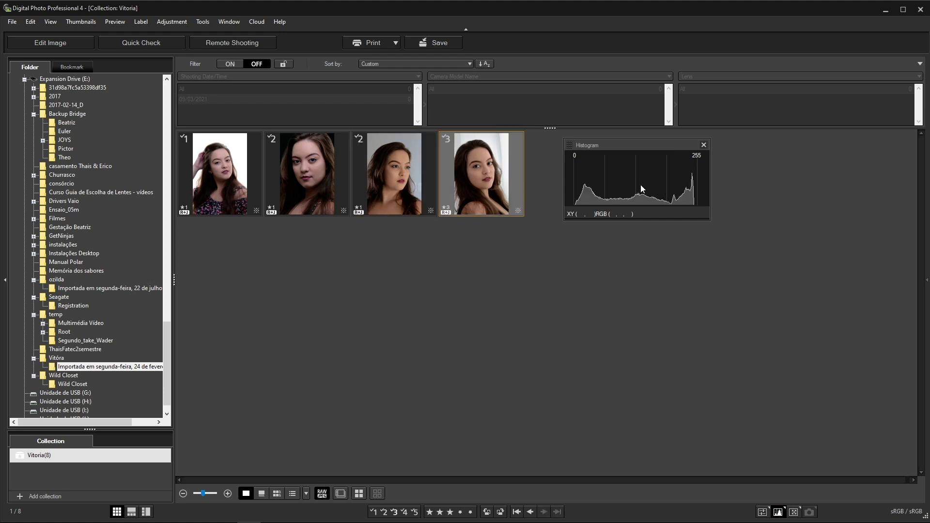
click(414, 170)
click(328, 172)
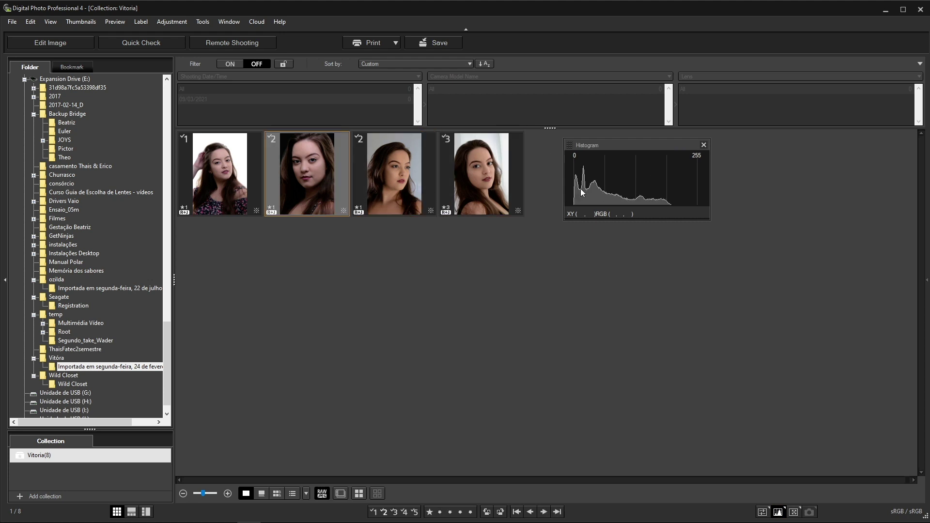
click(214, 168)
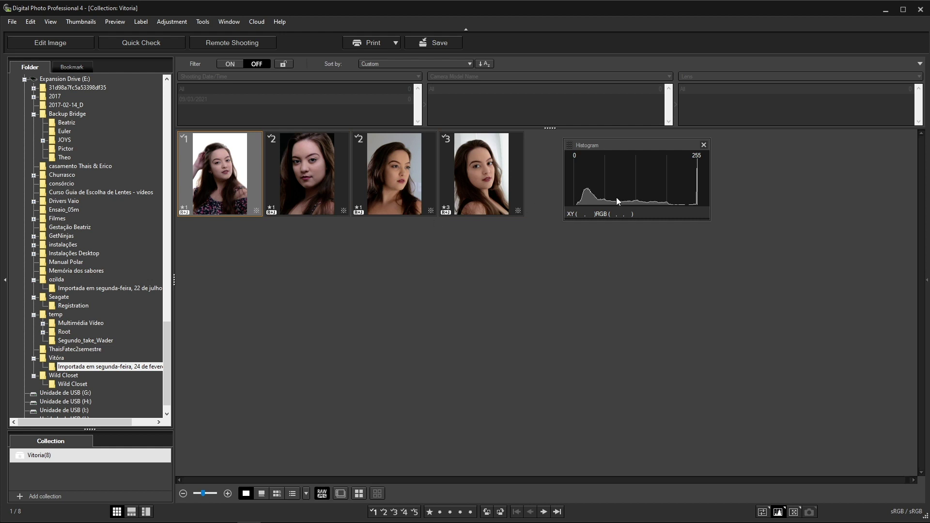
Show the Navigator palette, place it beneath the Histogram palette, and view the shooting data of photo 055.
key(ctrl+shift+n)
drag(142, 367, 658, 234)
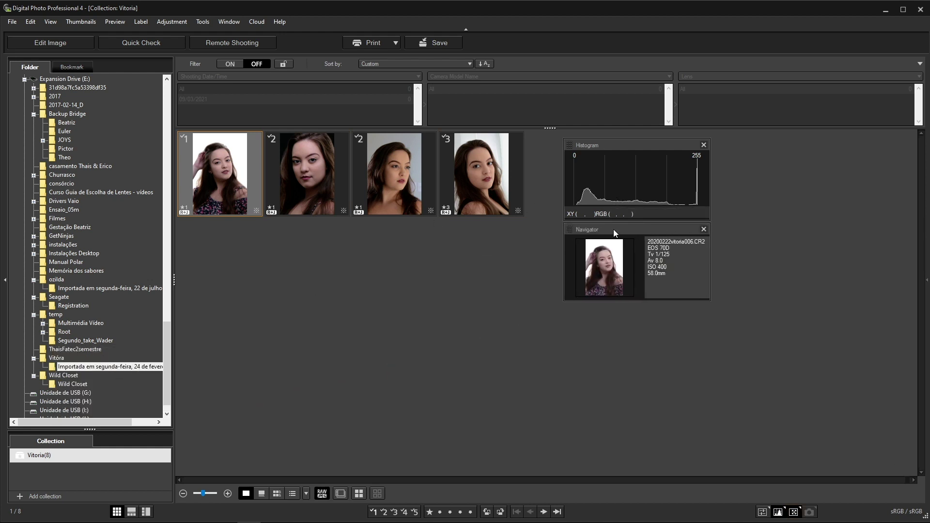
click(475, 179)
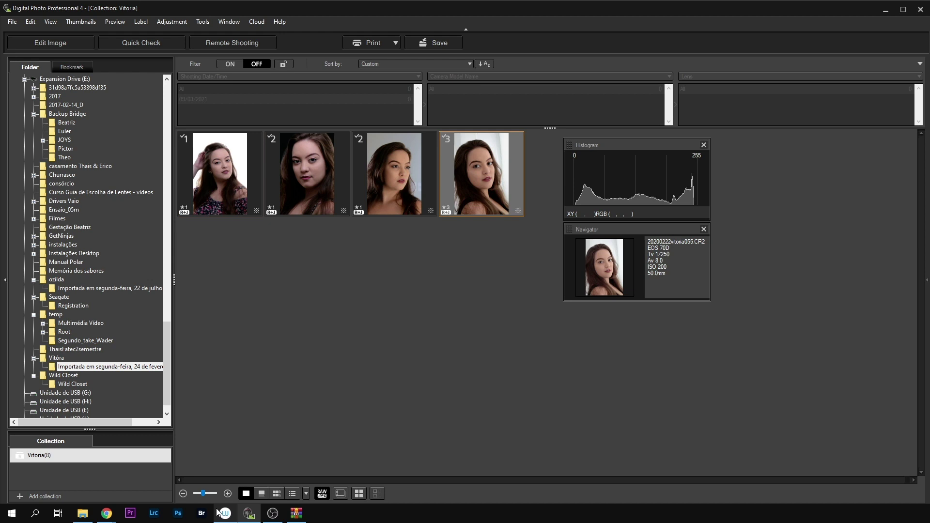
Switch to the preview layout with a row of medium-sized thumbnails, and move the Histogram and Navigator palettes clear of the photo.
mouse_move(207, 493)
mouse_down()
mouse_move(215, 492)
mouse_move(198, 492)
mouse_up()
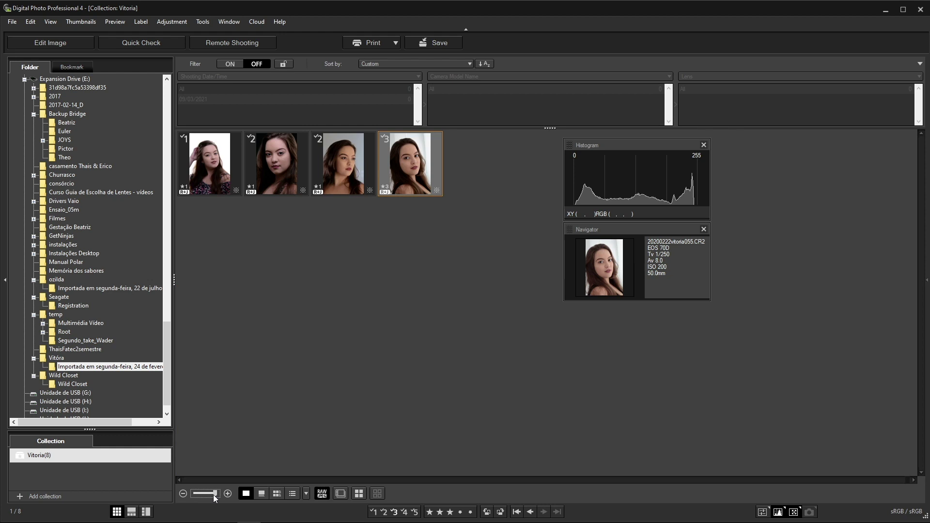
drag(214, 495, 215, 495)
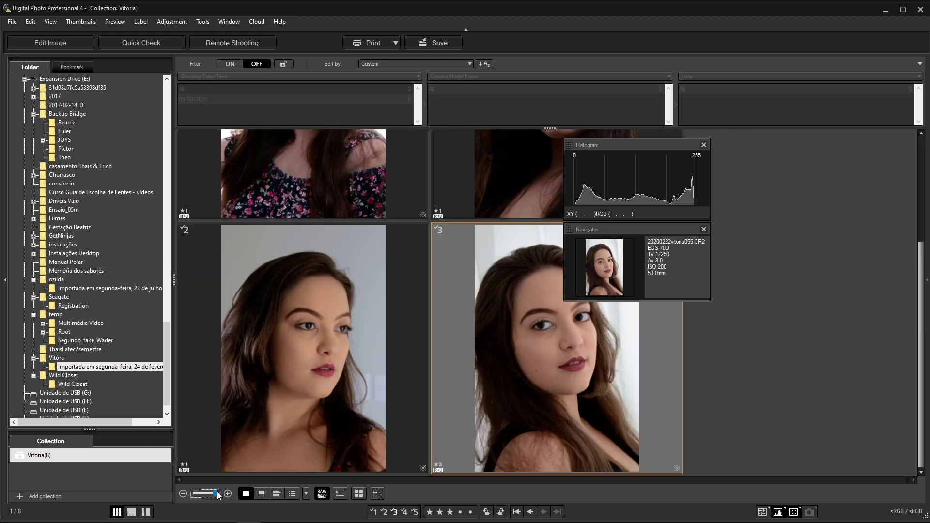
click(132, 515)
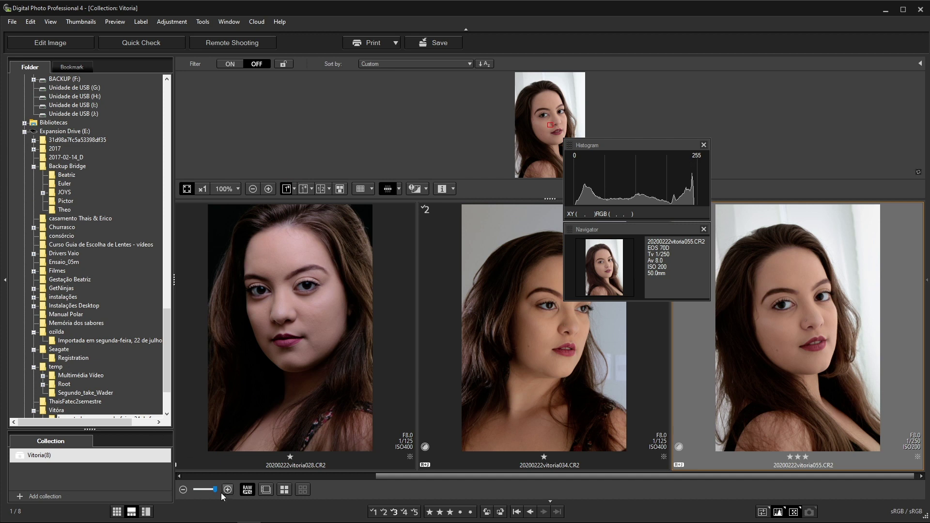
drag(207, 490, 204, 490)
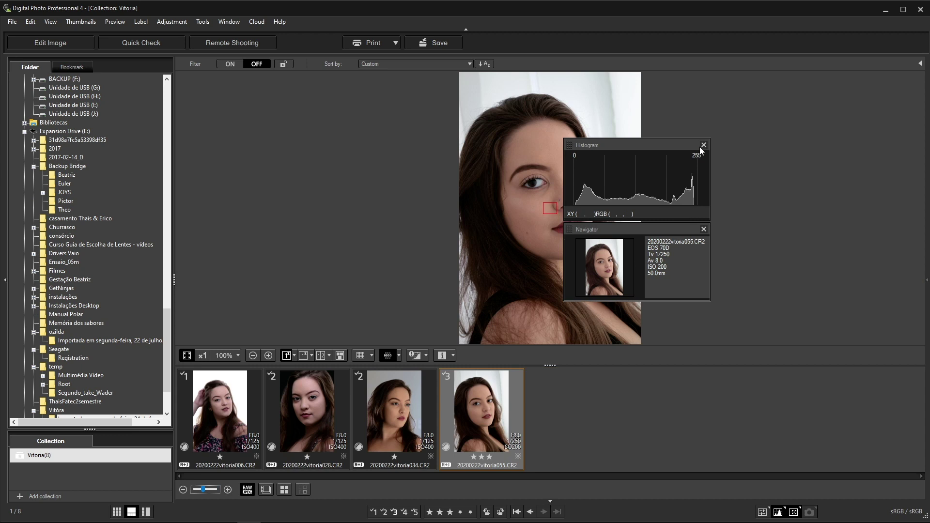
drag(687, 144, 888, 74)
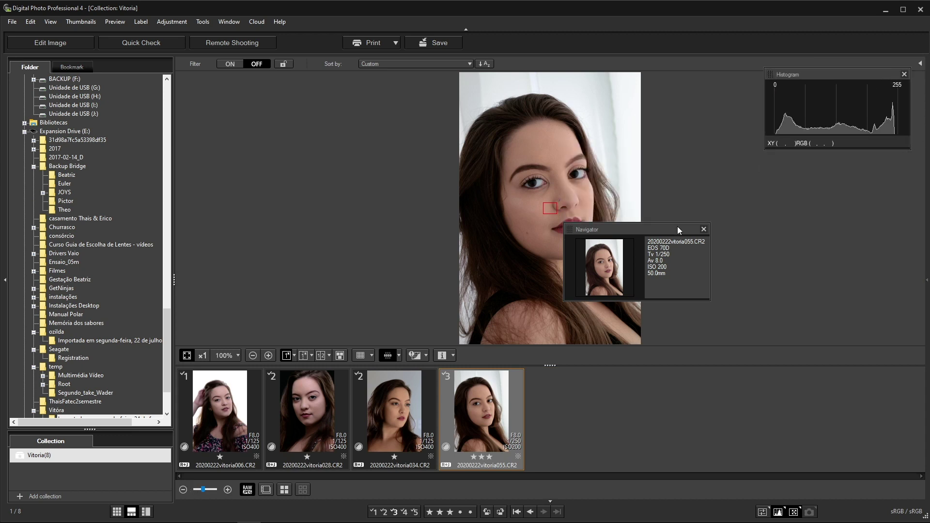
drag(677, 226, 877, 155)
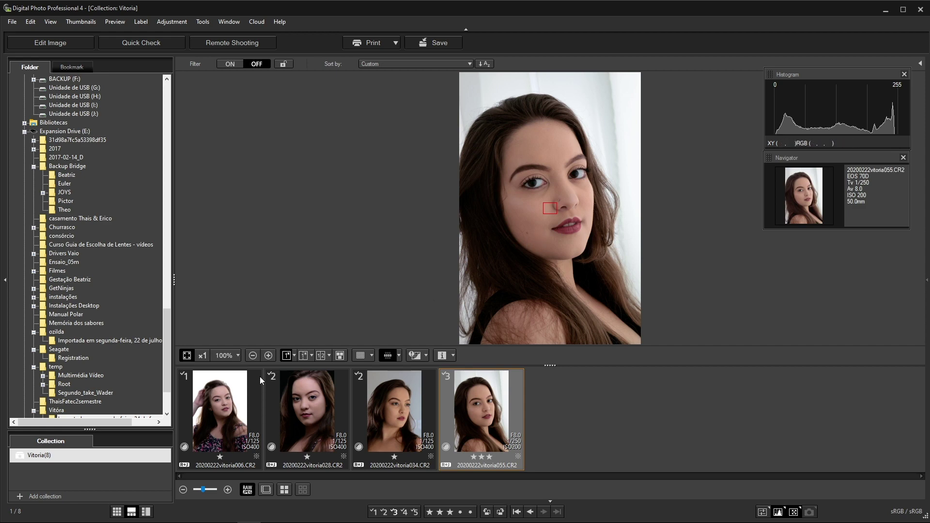
Preview photos 006 and 028 with their AF points, and turn off the AF point display.
click(230, 393)
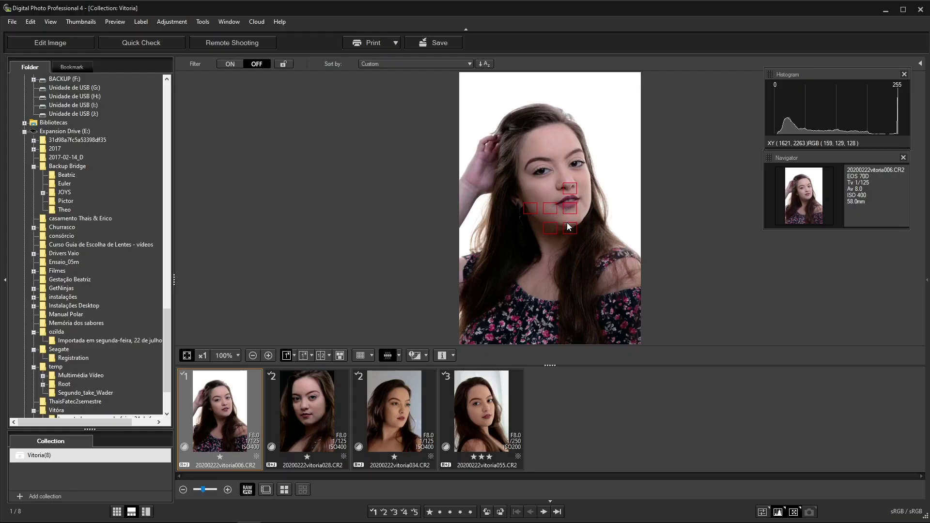
click(324, 399)
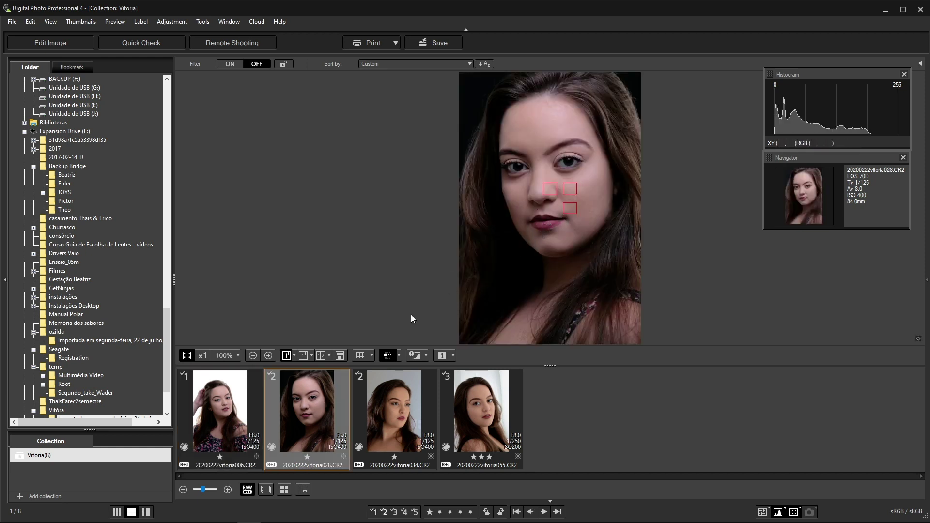
click(388, 356)
click(391, 358)
click(390, 357)
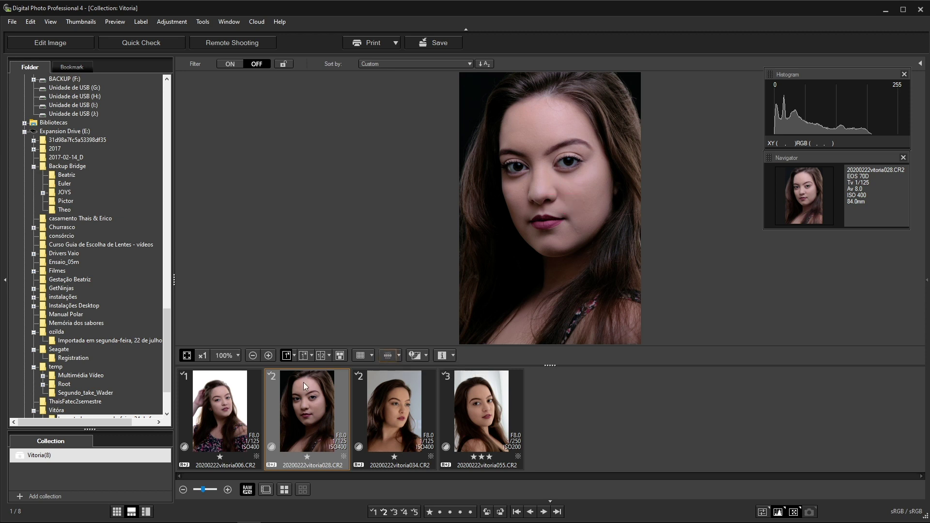
Turn on the highlight and shadow warning for photo 006 and check photo 028 with it.
click(217, 398)
click(421, 356)
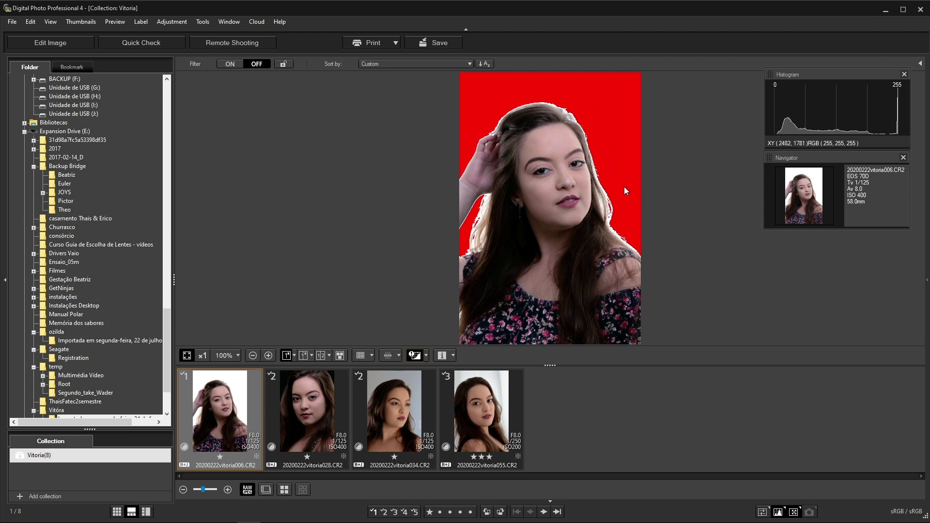
click(309, 410)
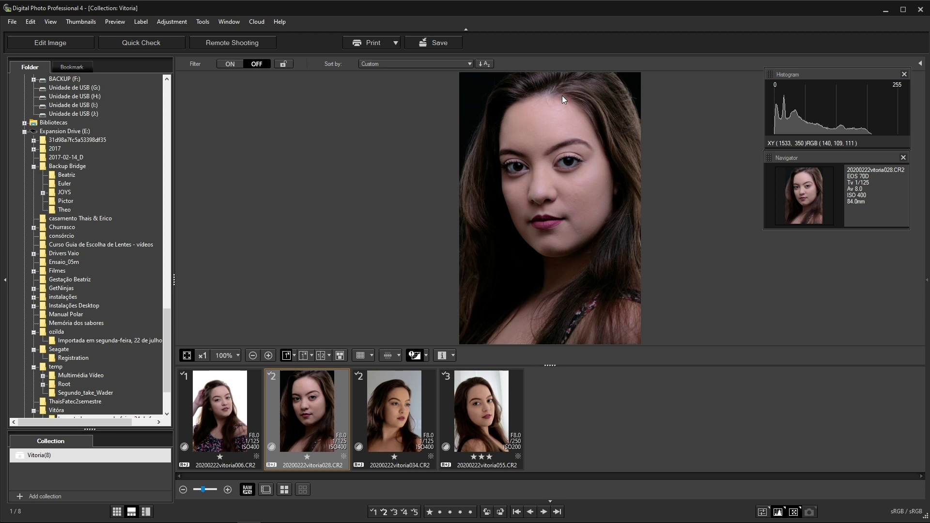
Review the highlight and shadow warning settings, and check photos 006 and 055 with the warning on.
click(425, 356)
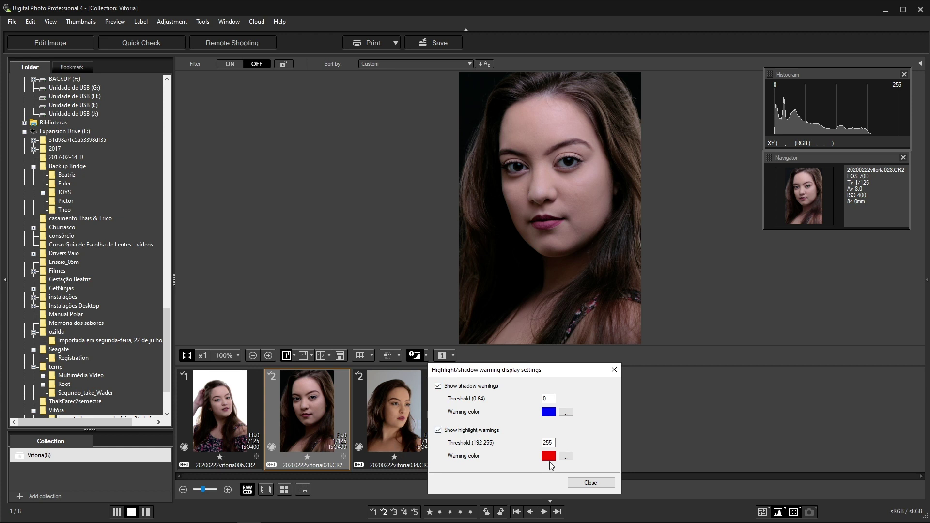
click(595, 483)
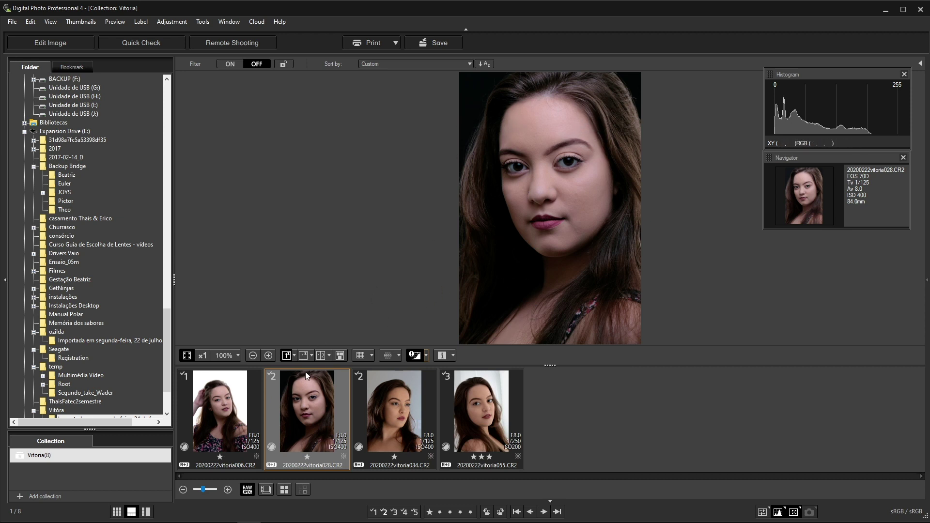
click(224, 403)
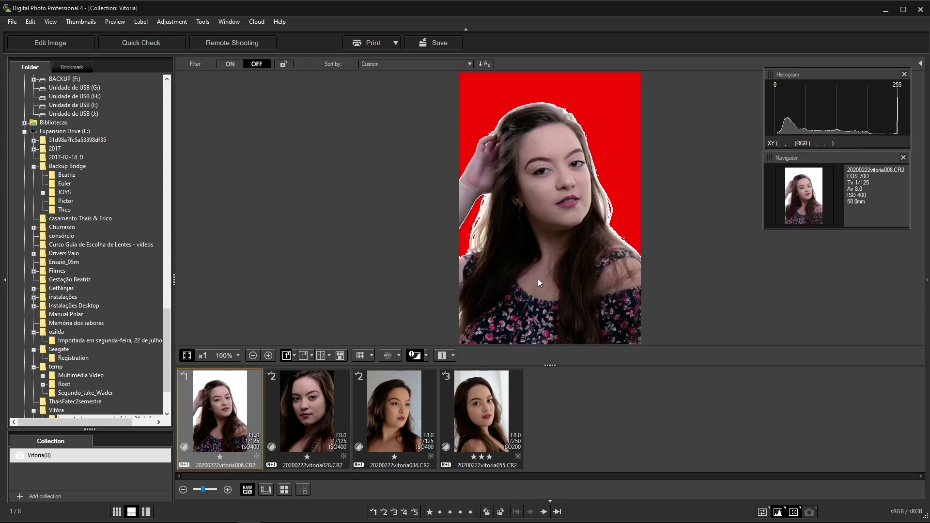
click(506, 394)
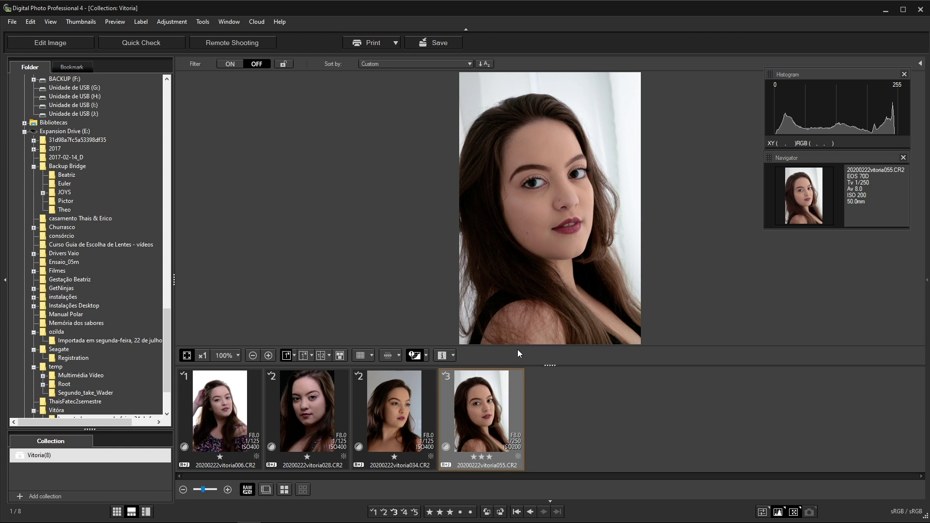
Inspect the eyes in photo 055 at 100% magnification, and return to the fit-to-window view.
click(224, 356)
drag(504, 189, 267, 295)
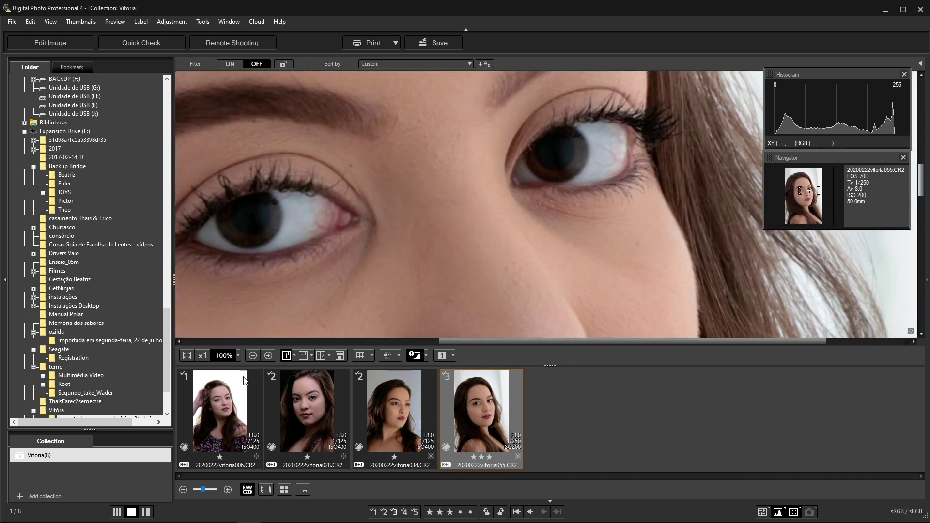
click(187, 355)
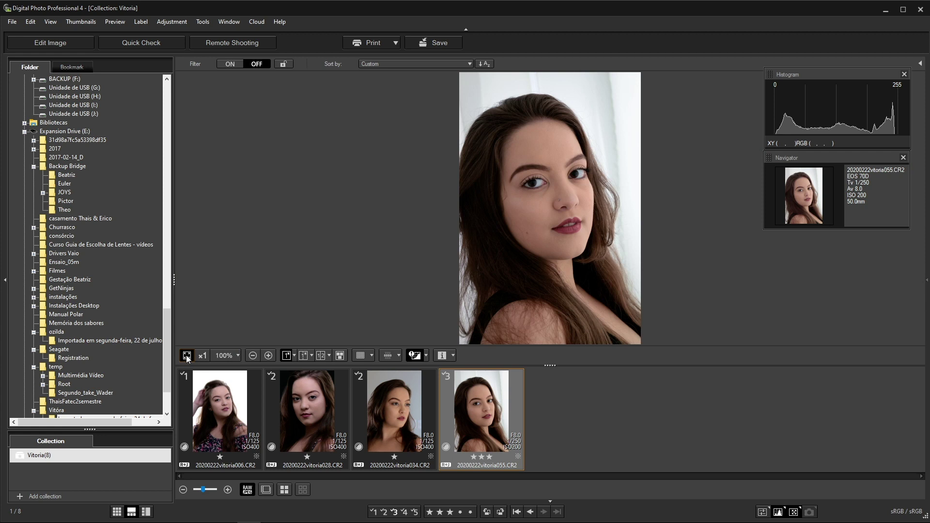
Show photo 055 in the two-image side-by-side comparison, and close the Histogram and Navigator palettes.
click(321, 356)
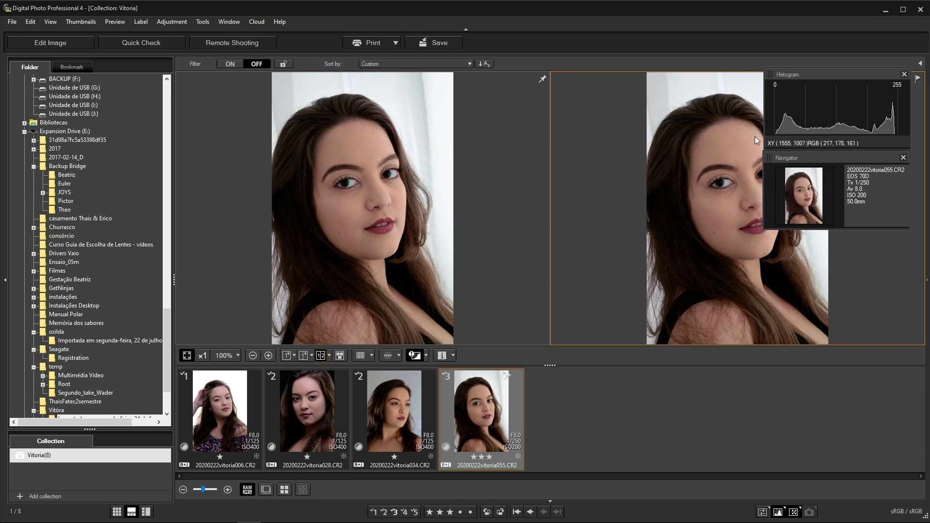
click(904, 74)
click(903, 158)
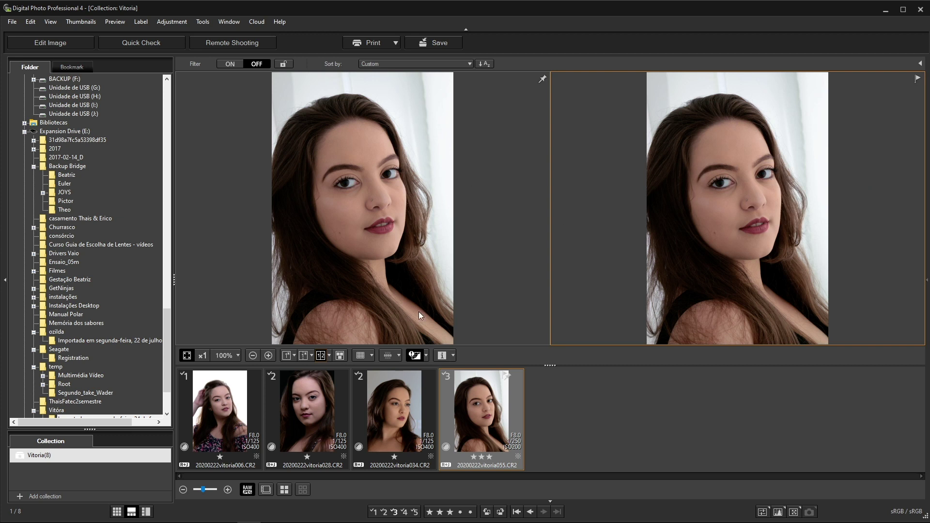
Compare photo 055 with its original in split view, overlay its shooting information, and return to the single-image preview.
click(304, 356)
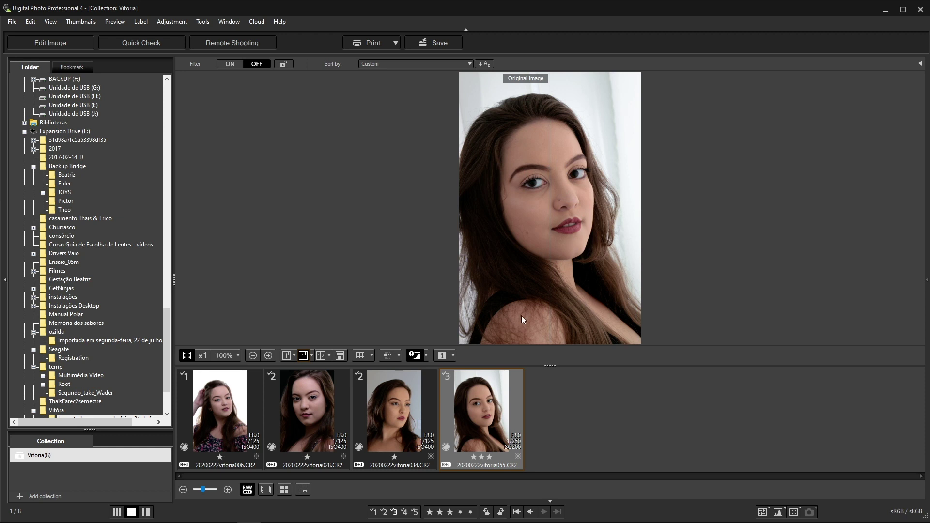
click(441, 355)
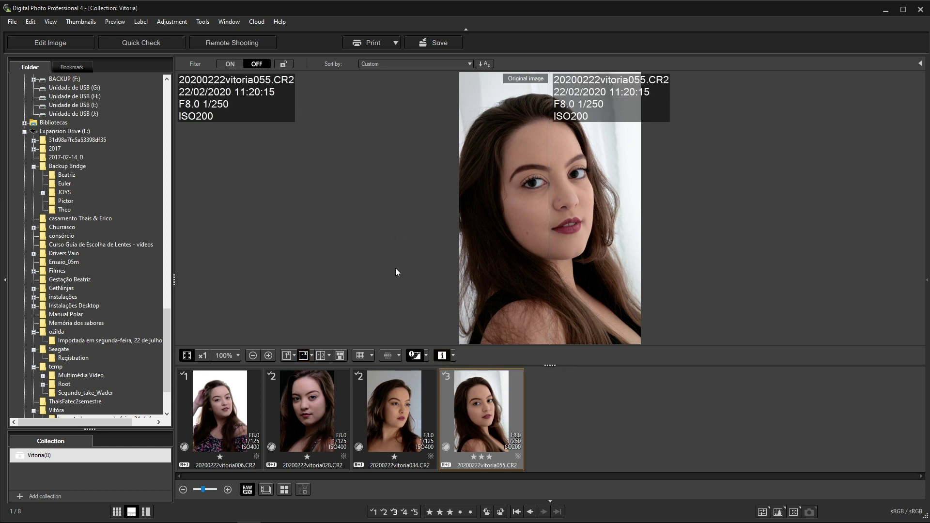
click(286, 356)
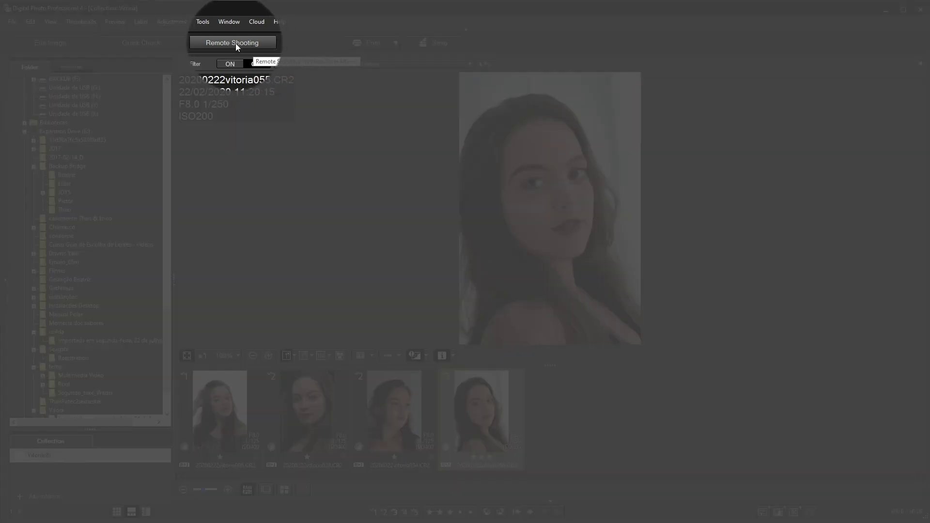
Start remote shooting with New folder in D:\Imagens as the destination, declining to save any of the edited images.
click(243, 43)
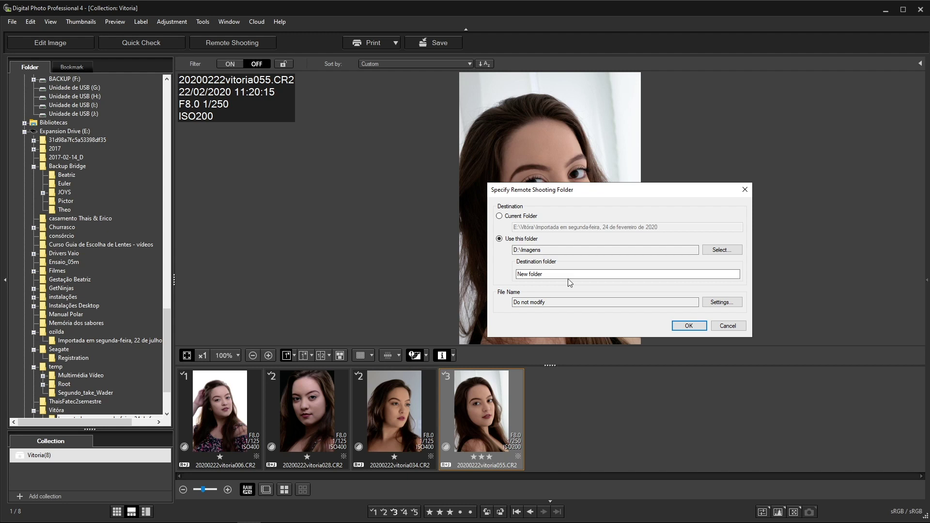
click(693, 327)
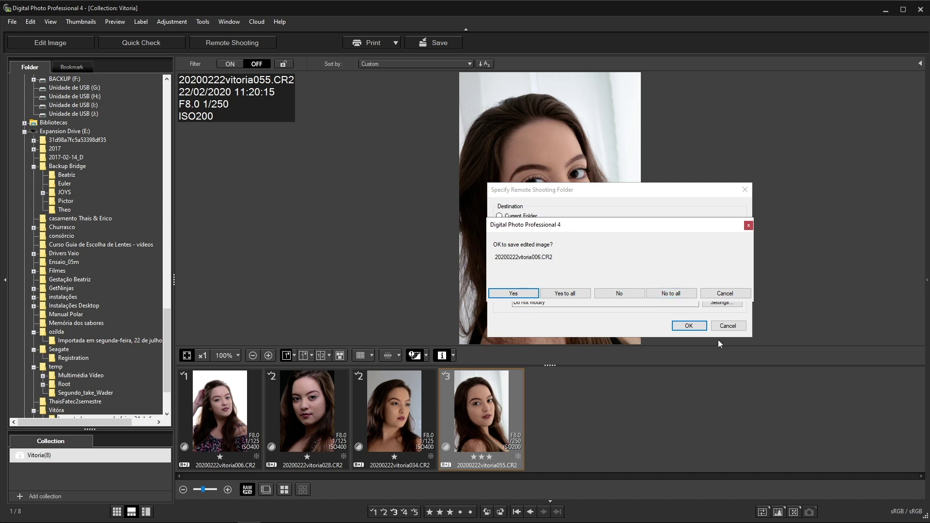
click(680, 294)
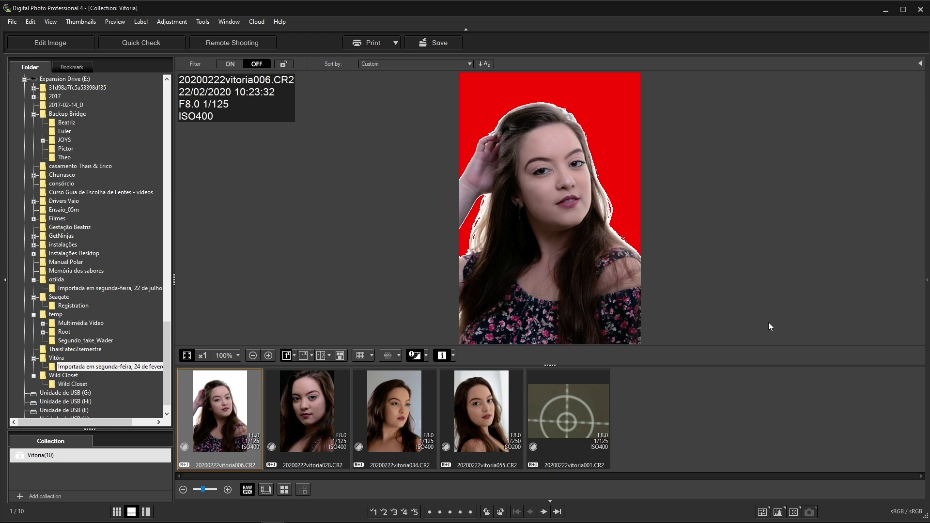
Open all five photos, 006 through 001, in Edit Image and turn off the highlight and shadow warning.
shift+click(564, 420)
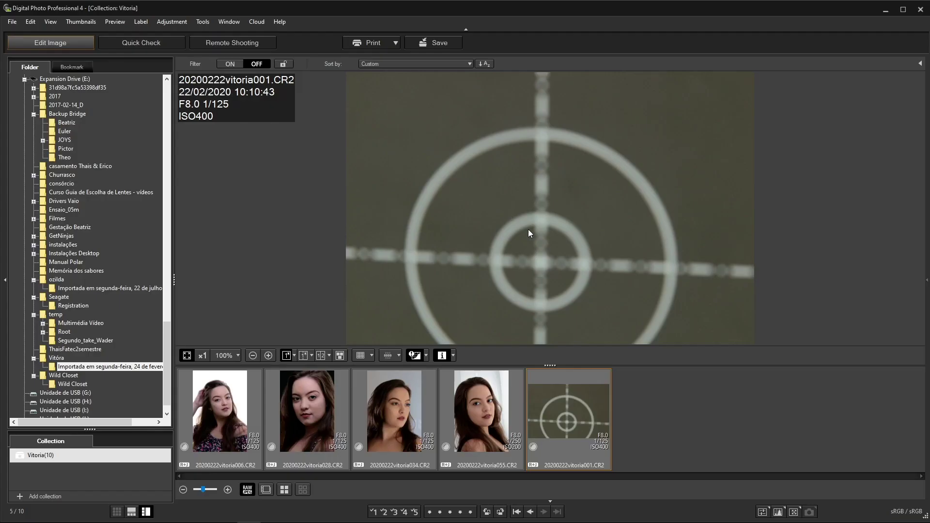
double_click(528, 228)
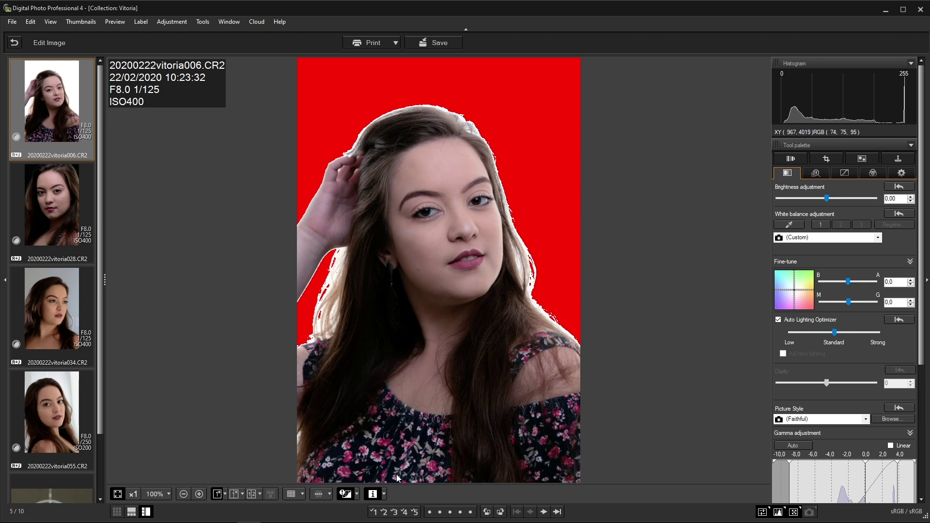
click(345, 494)
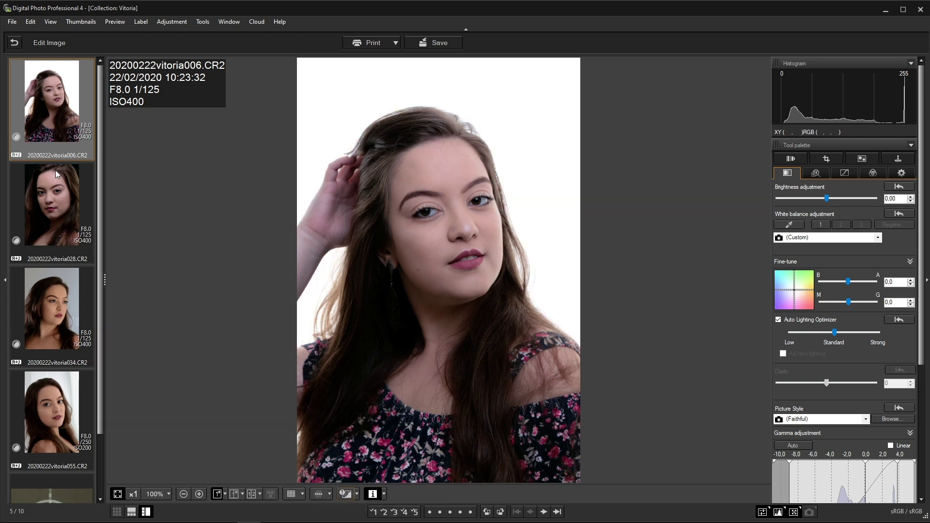
View photos 028 and 034 in the editor, try the horizontal thumbnail strip, and restore the vertical strip.
click(67, 218)
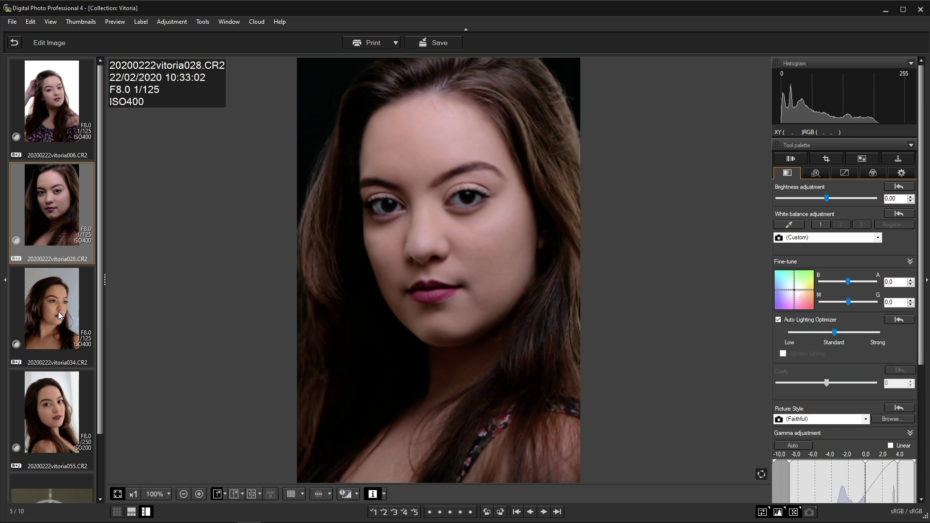
click(61, 320)
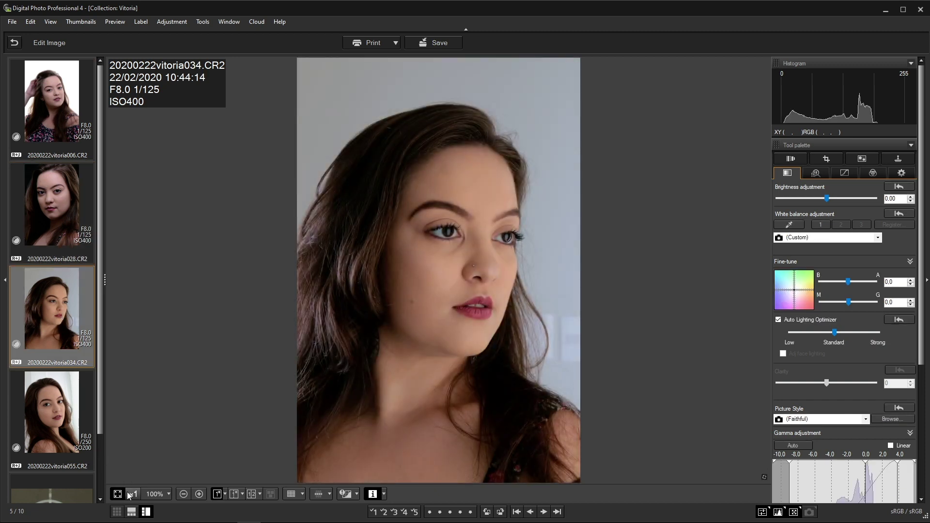
click(131, 513)
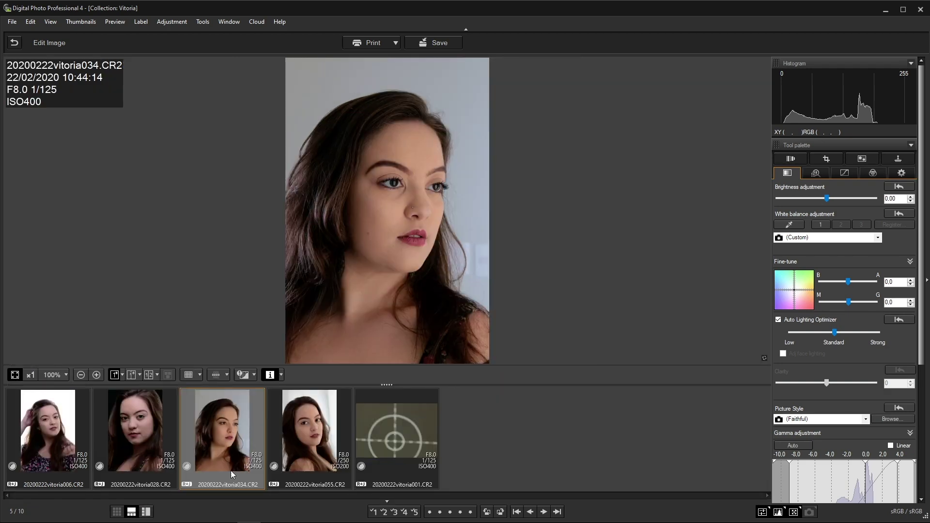
mouse_move(155, 519)
click(145, 512)
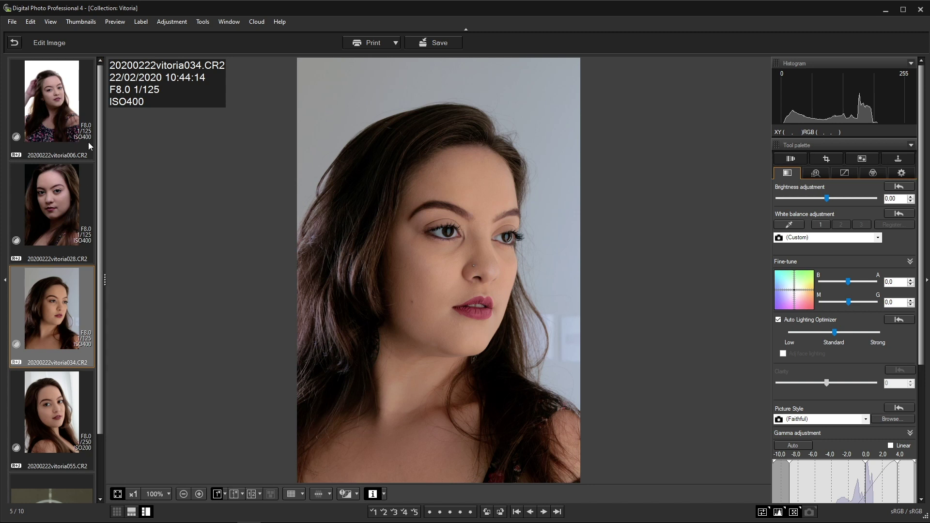
click(73, 208)
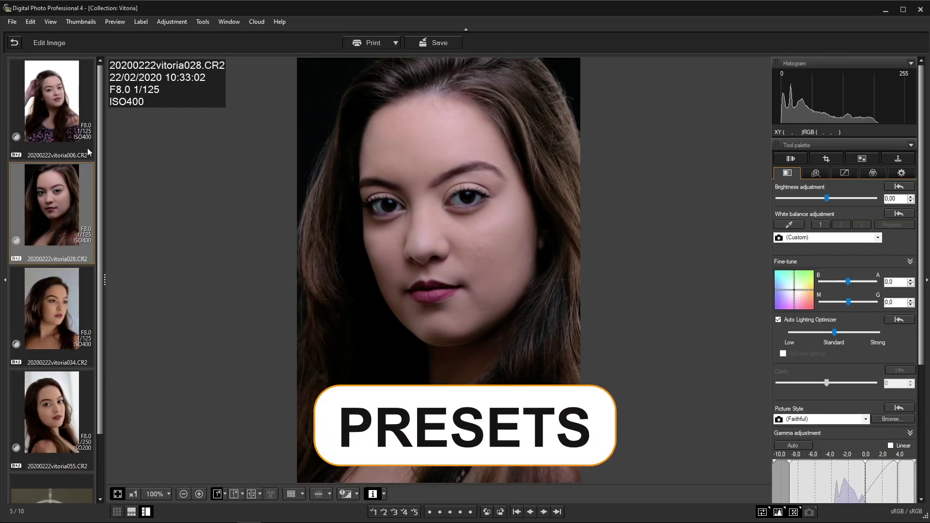
Set the click white balance of photo 001 by sampling the plain grey area of the target card.
scroll(100, 147, down, 2)
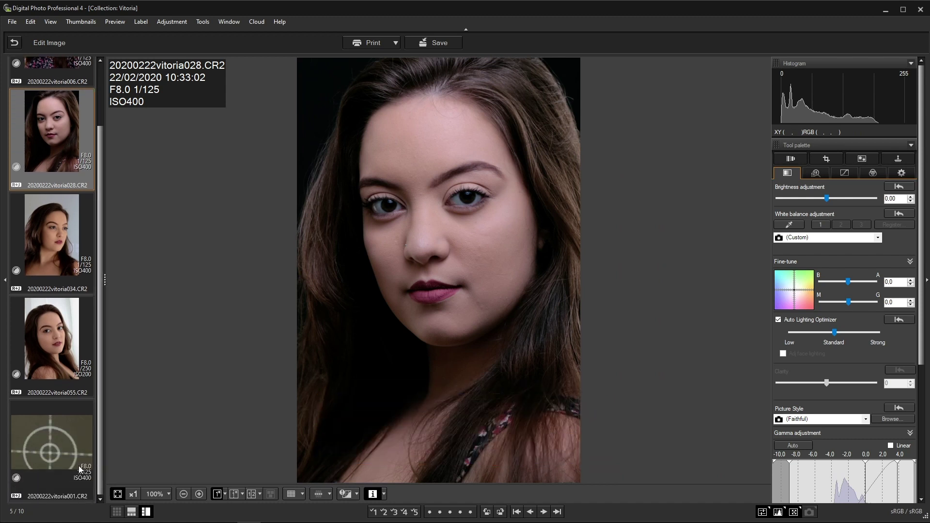
click(80, 447)
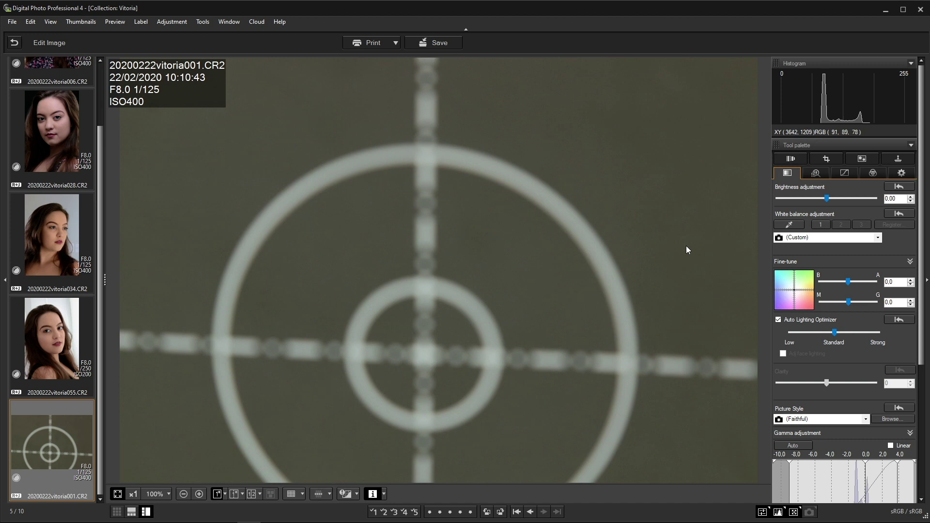
click(789, 225)
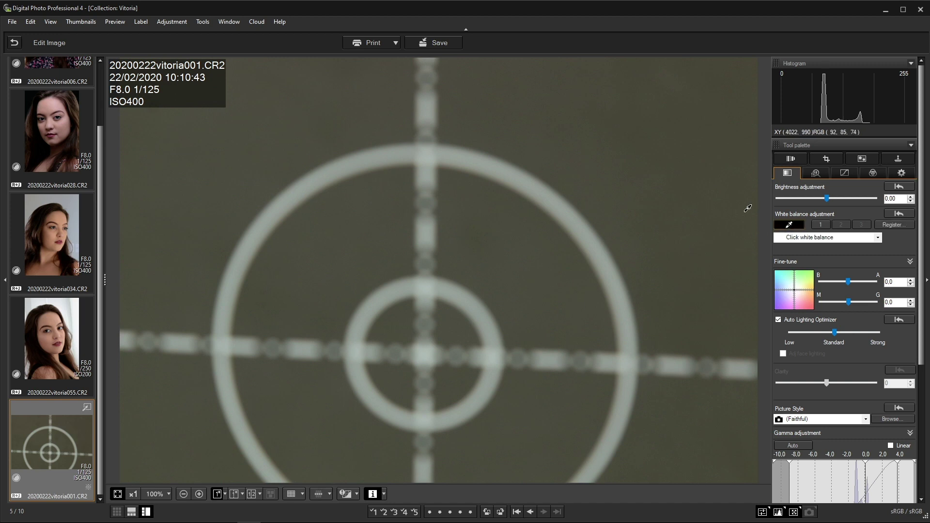
click(645, 150)
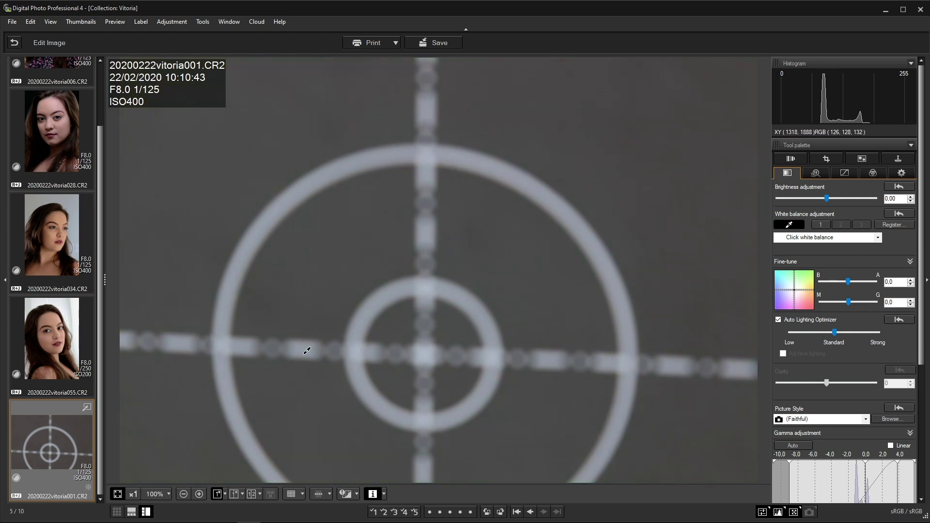
Copy only the white balance setting from the recipe of photo 001.
right_click(65, 439)
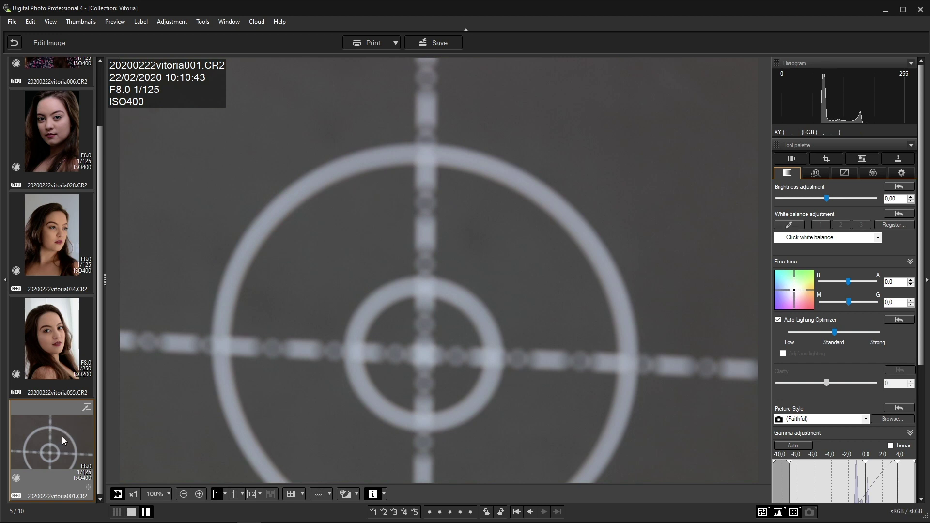
right_click(62, 441)
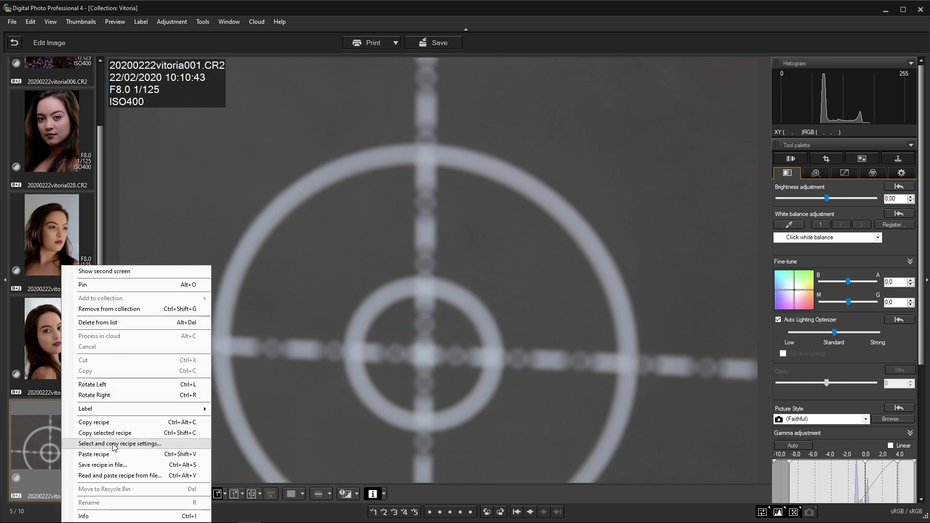
click(159, 445)
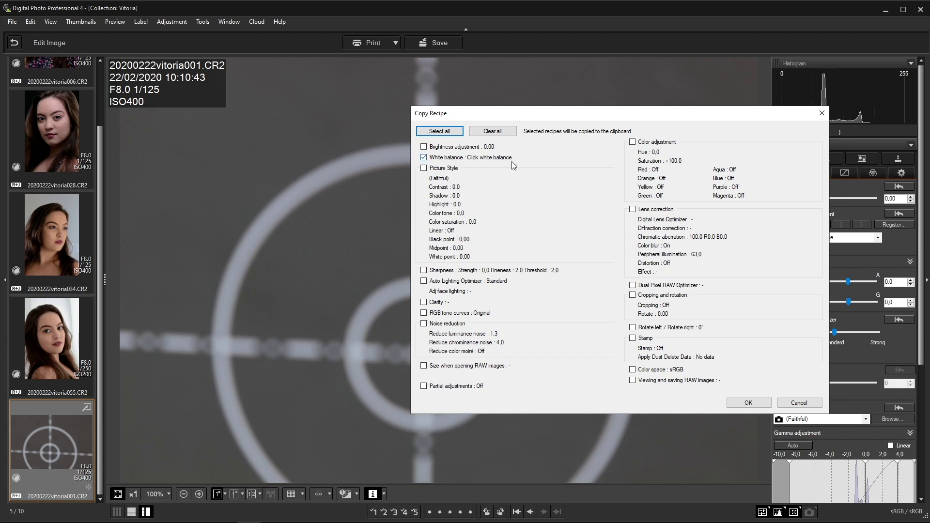
click(760, 405)
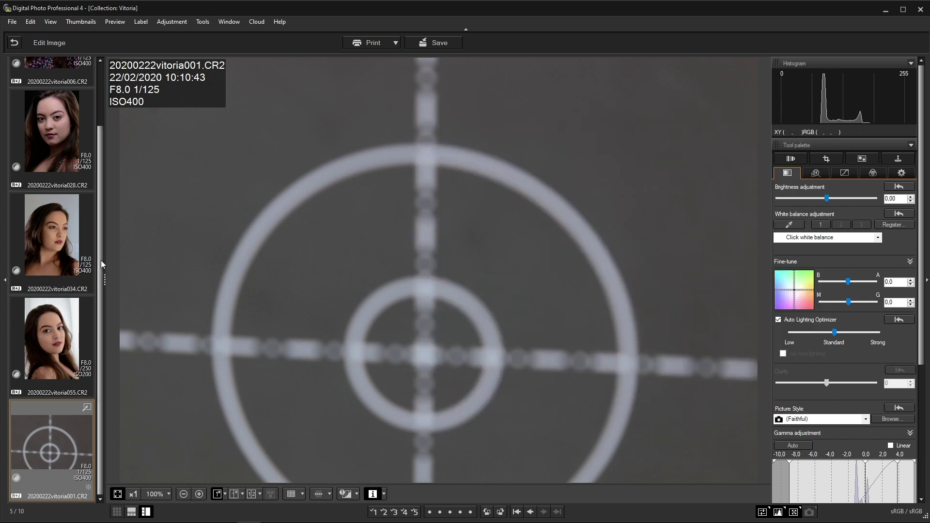
Paste the copied white balance recipe onto photo 006.
drag(100, 261, 100, 188)
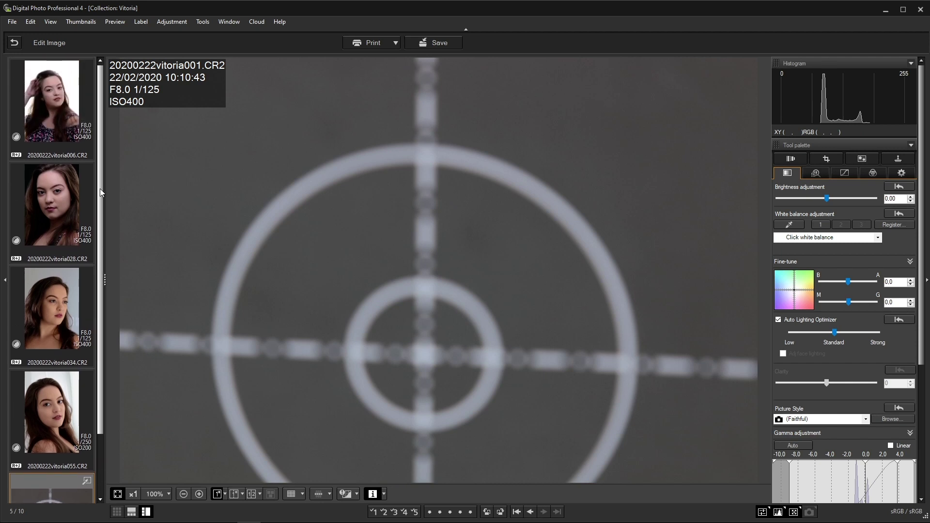
click(55, 80)
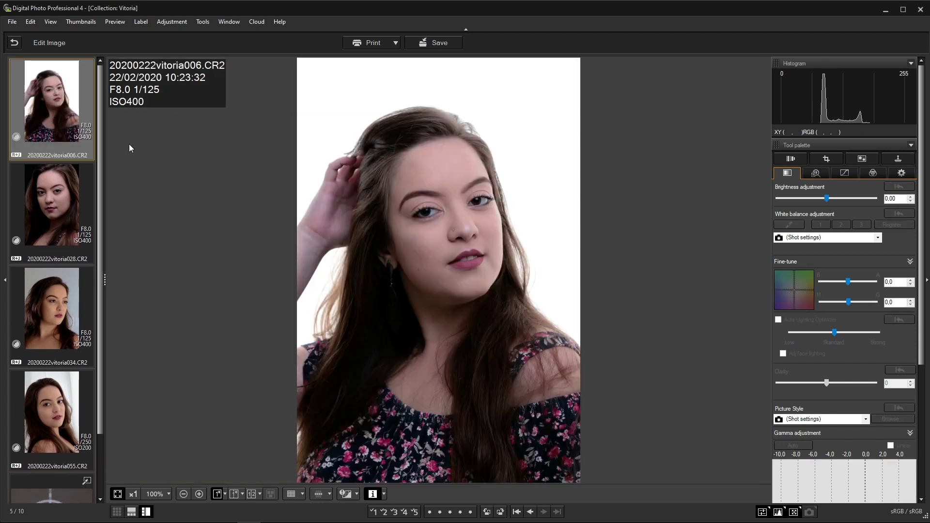
right_click(48, 107)
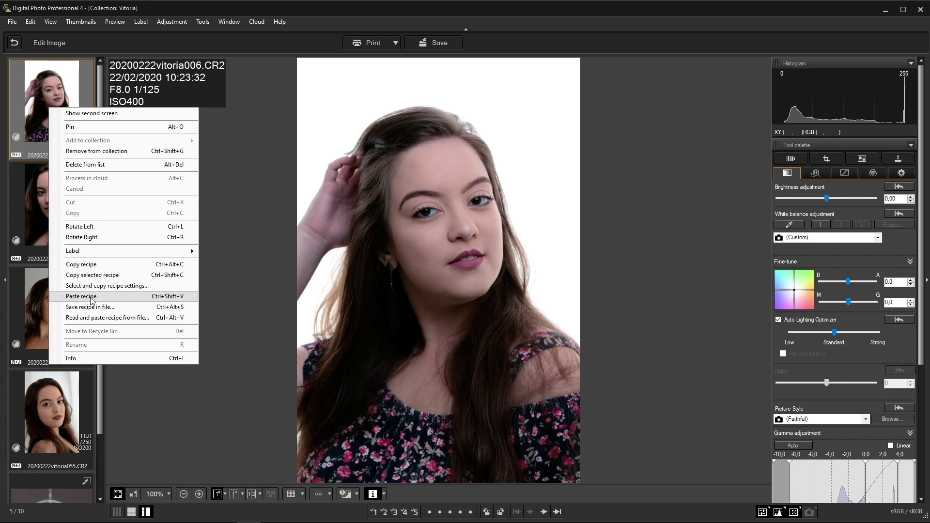
click(91, 297)
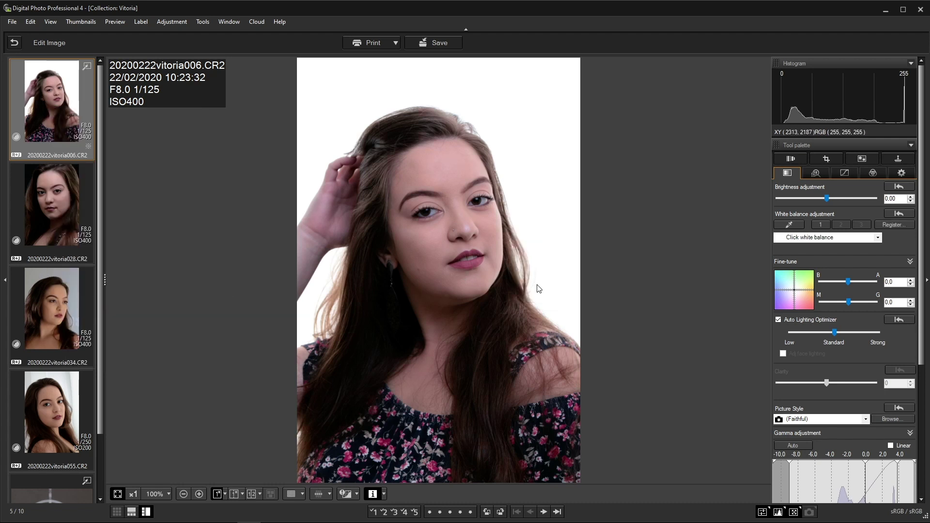
Paste the copied white balance recipe onto photos 028, 034 and 055.
click(67, 198)
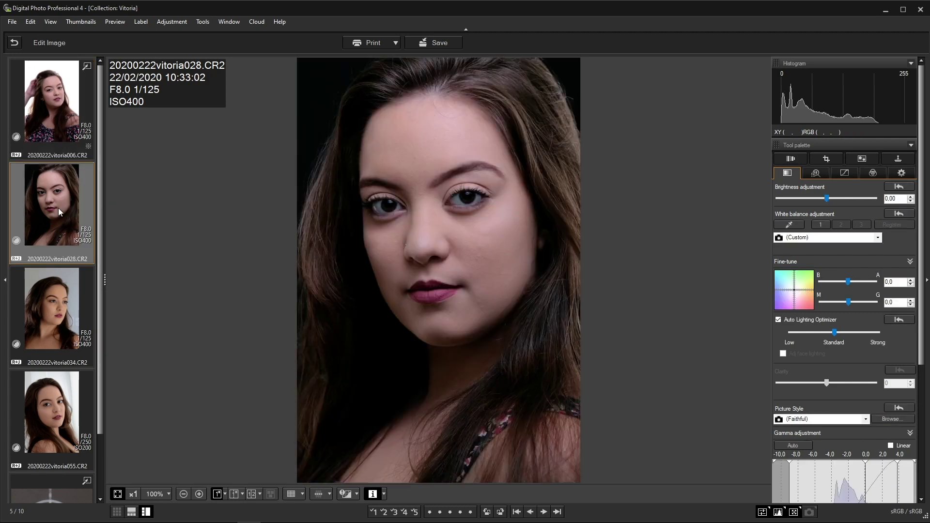
right_click(59, 209)
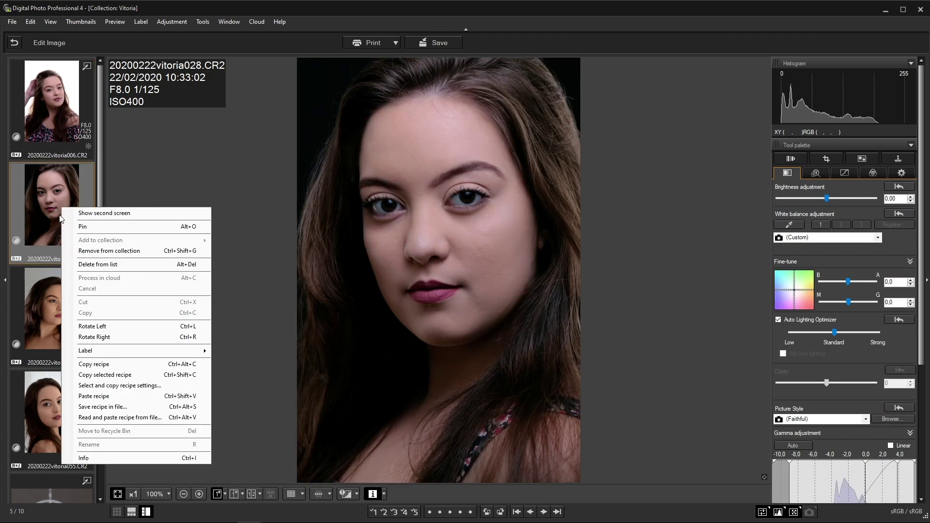
click(110, 396)
click(51, 307)
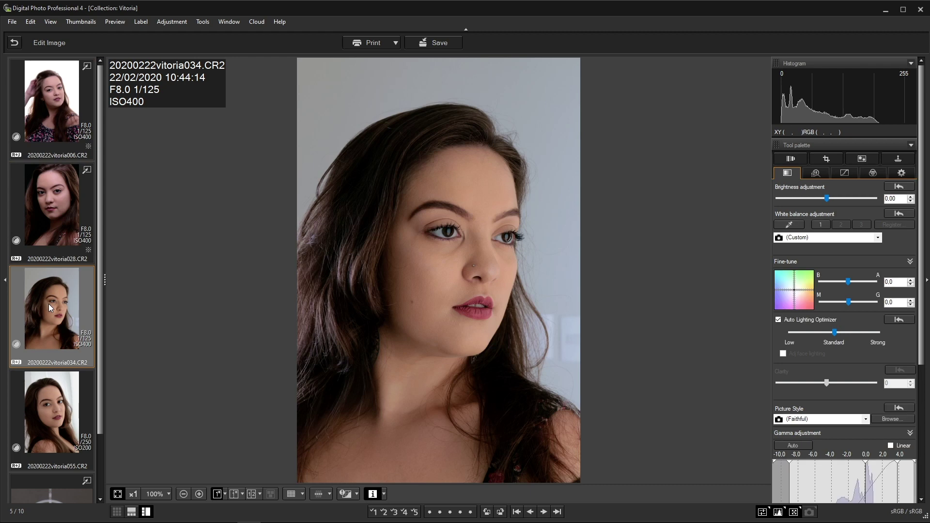
right_click(50, 309)
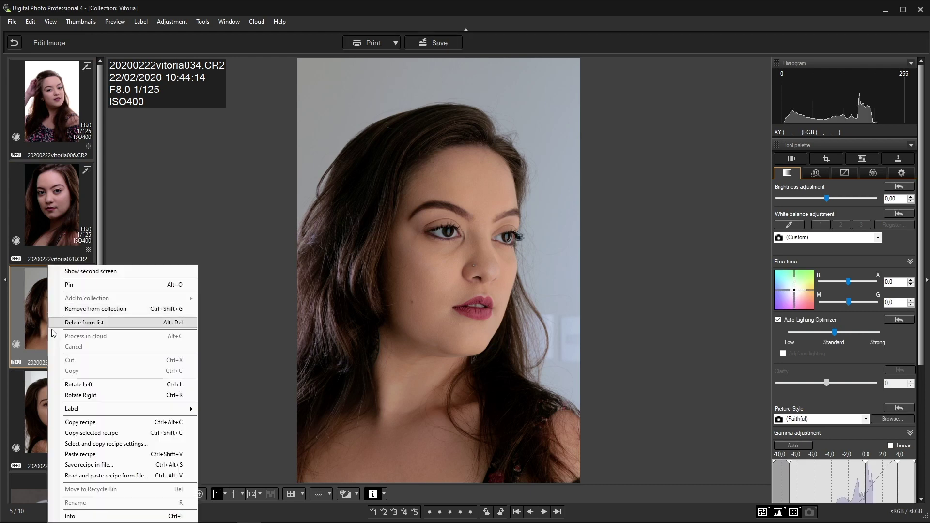
click(93, 456)
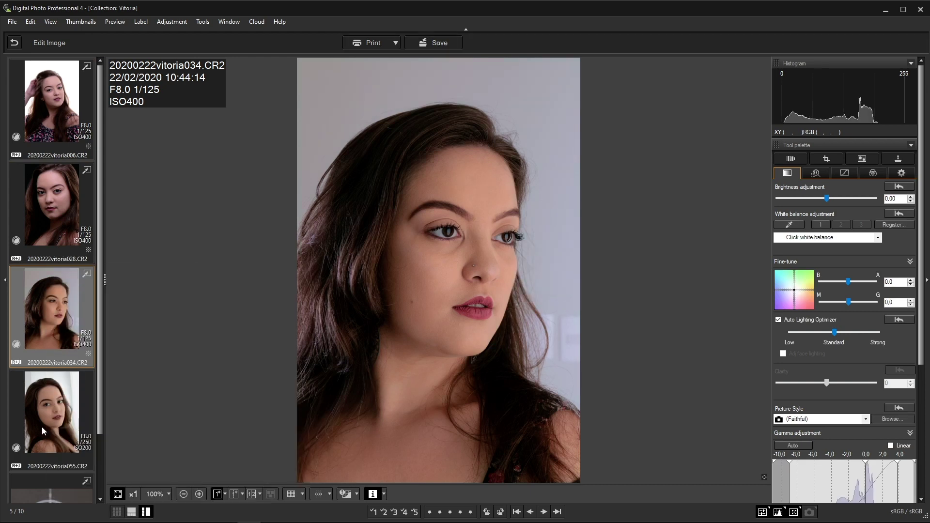
click(51, 414)
right_click(51, 414)
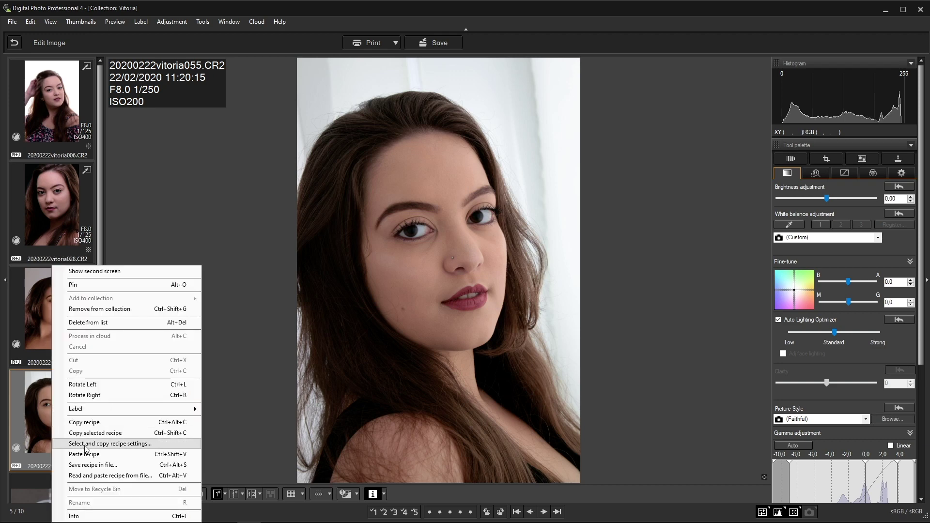
click(97, 456)
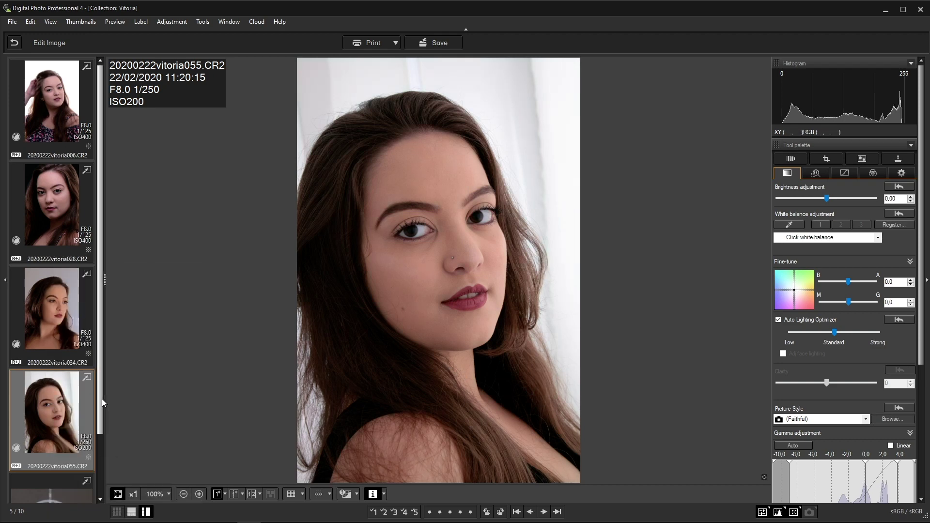
View the target card in photo 001 again and return to portrait 006.
scroll(102, 400, down, 2)
click(61, 436)
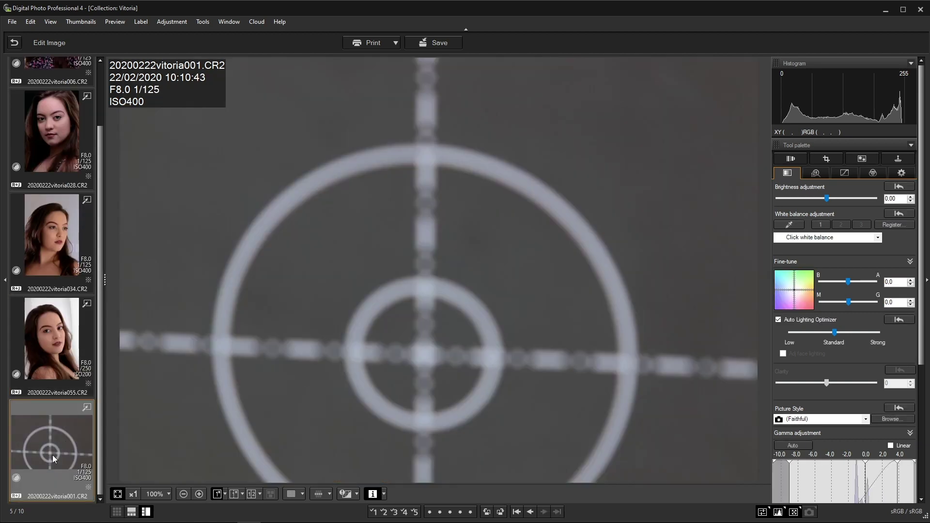
scroll(100, 368, up, 2)
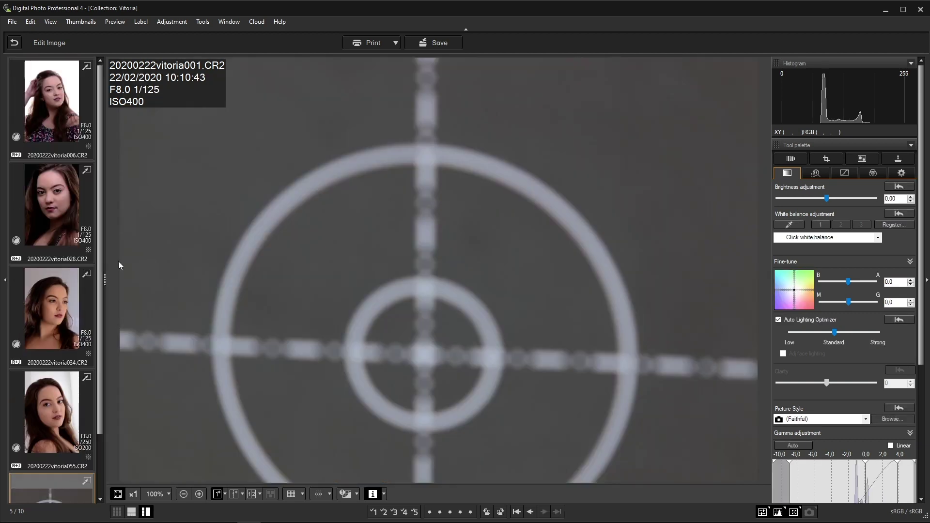
click(60, 112)
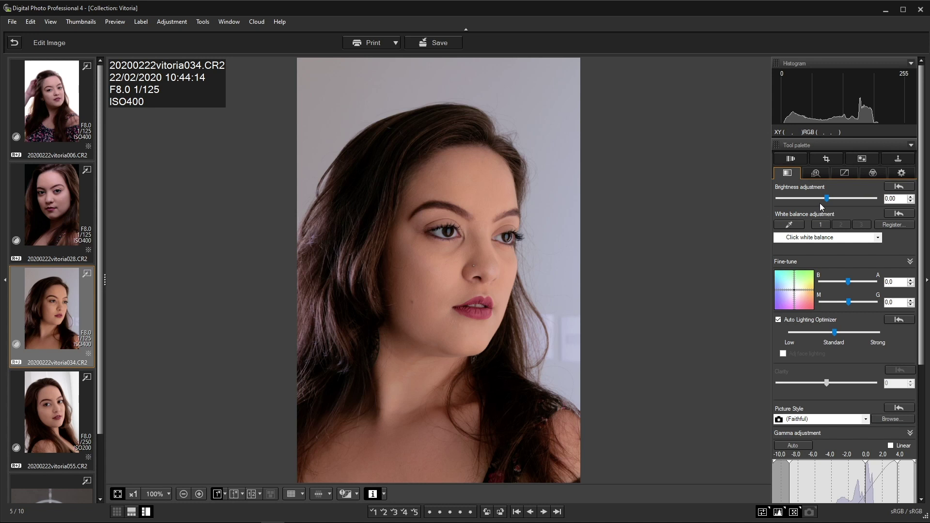
Try a brightness adjustment of 0.33 on photo 034 and revert it.
click(827, 202)
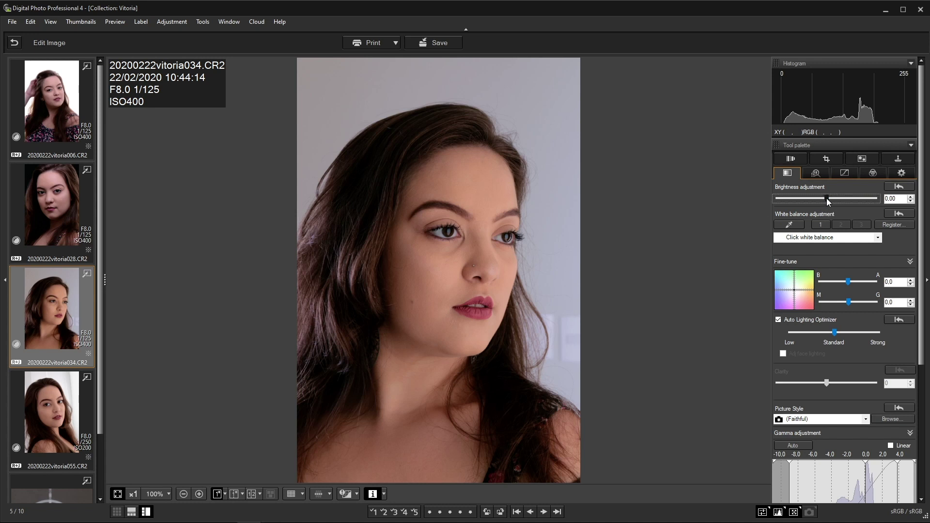
mouse_move(826, 202)
mouse_down()
mouse_move(811, 201)
mouse_move(842, 202)
mouse_move(818, 204)
mouse_move(832, 202)
mouse_up()
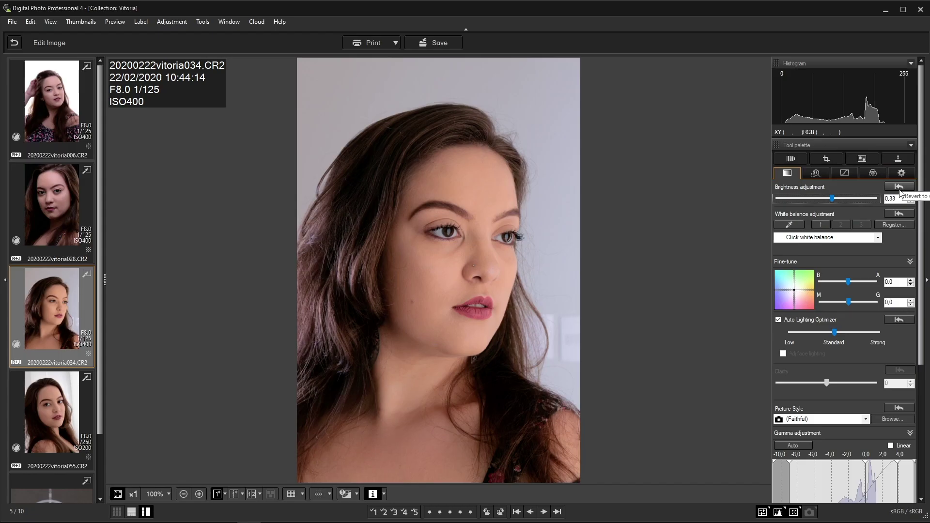
click(899, 187)
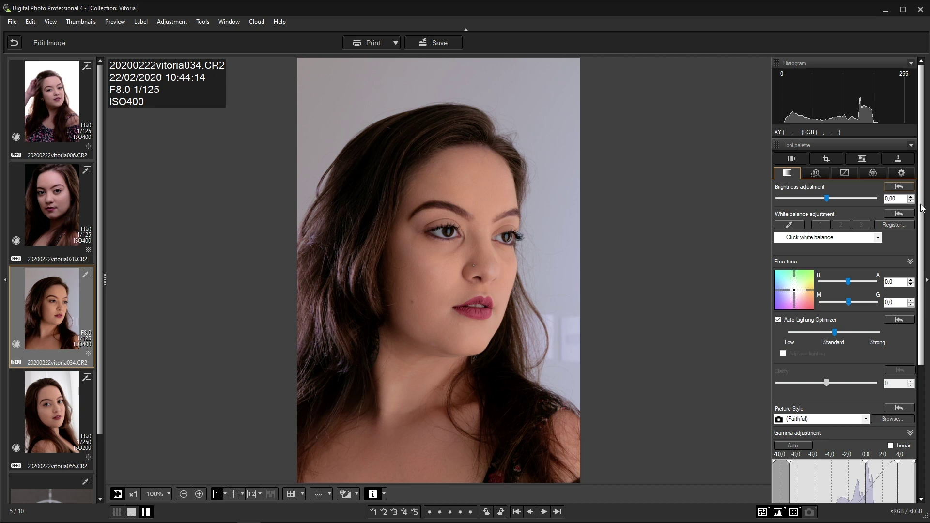
Fine-tune the white balance of photo 034 to 2.0 towards amber, keep magenta-green at 0.0, and collapse the fine-tune settings.
scroll(892, 195, down, 1)
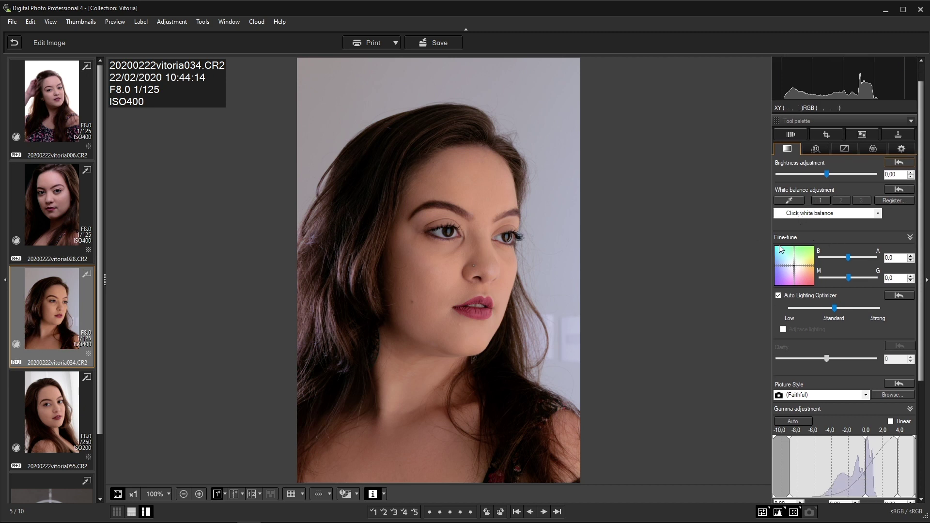
key(Tab)
drag(847, 257, 853, 264)
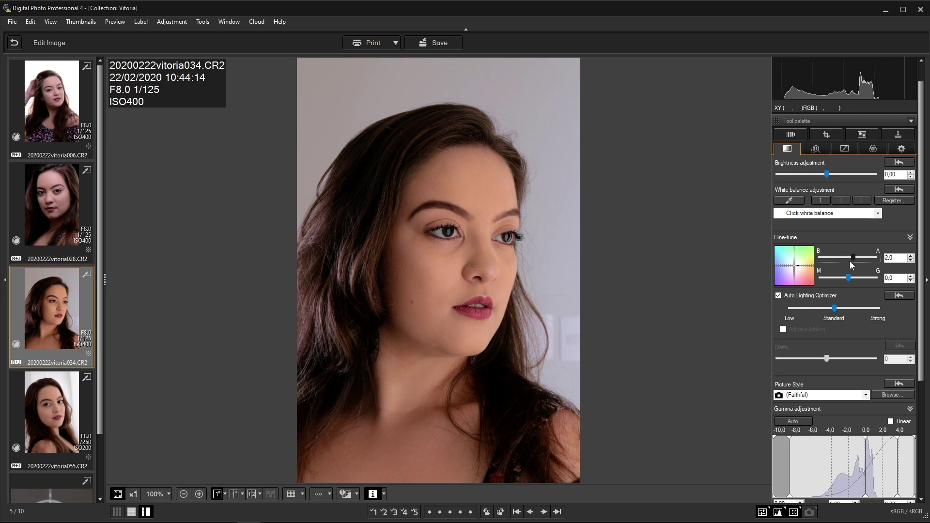
drag(847, 278, 848, 278)
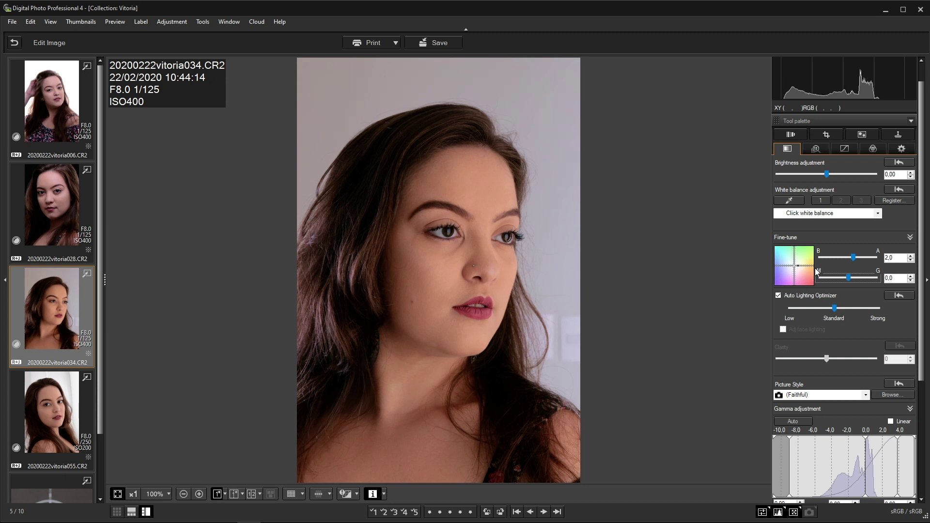
click(911, 238)
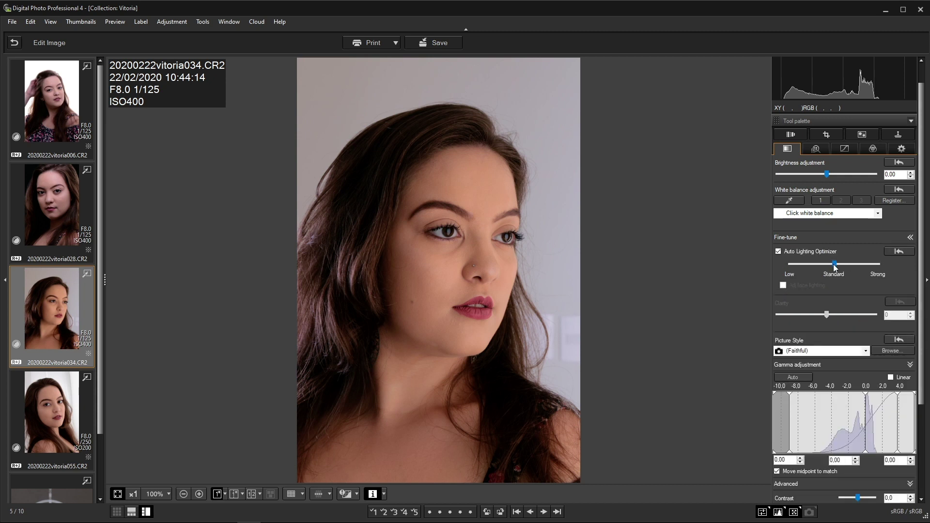
Compare photo 034 with the Auto Lighting Optimizer off and on, and try a level stronger than Standard.
click(778, 251)
click(778, 252)
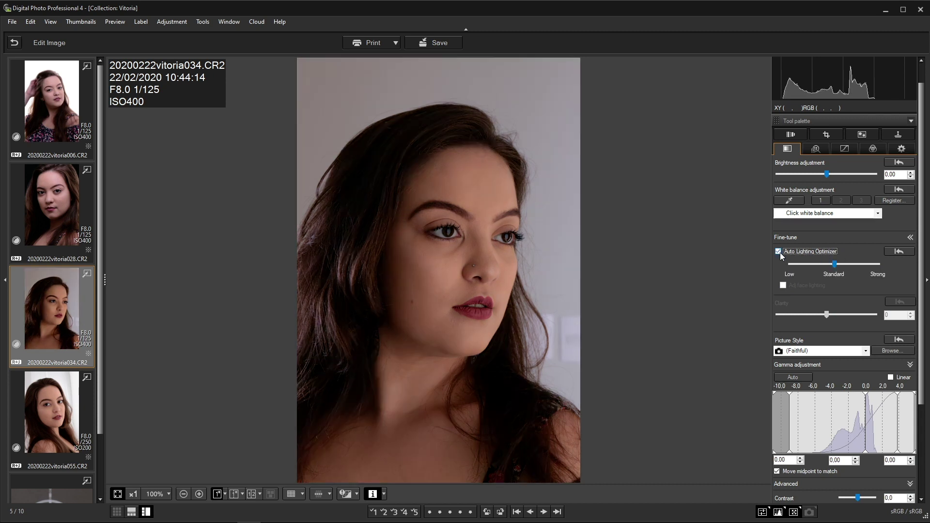
click(778, 251)
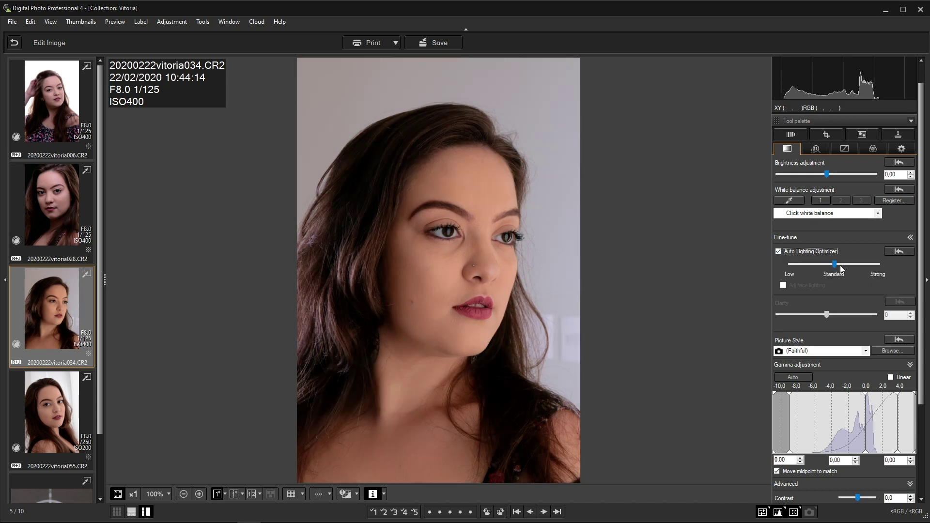
drag(836, 263, 862, 263)
click(778, 250)
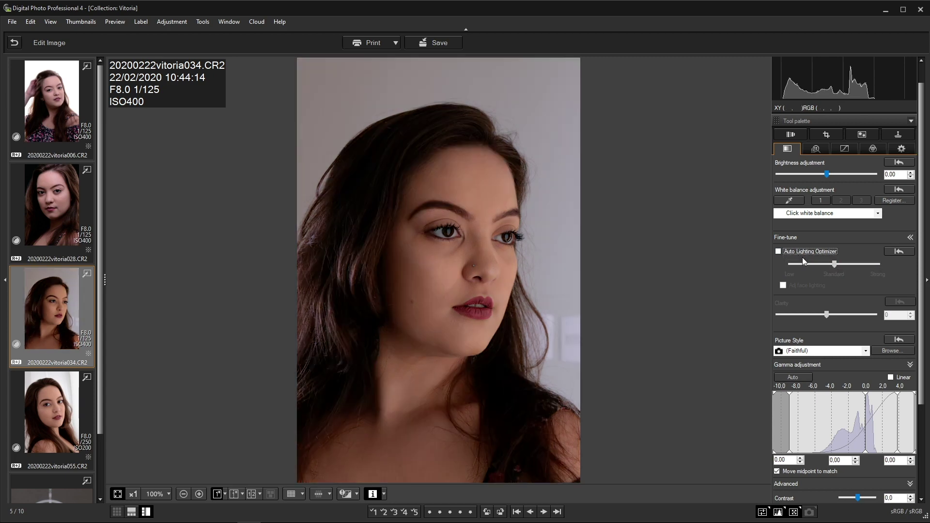
click(778, 251)
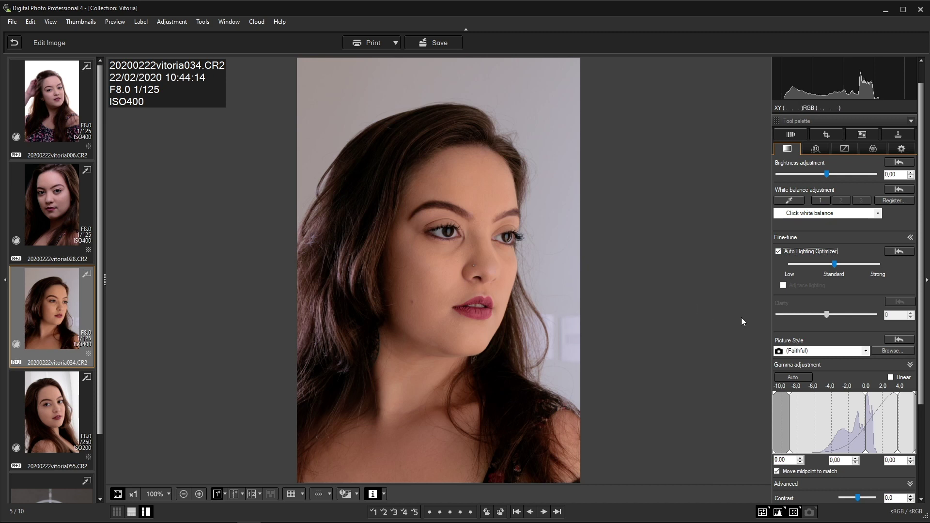
click(910, 237)
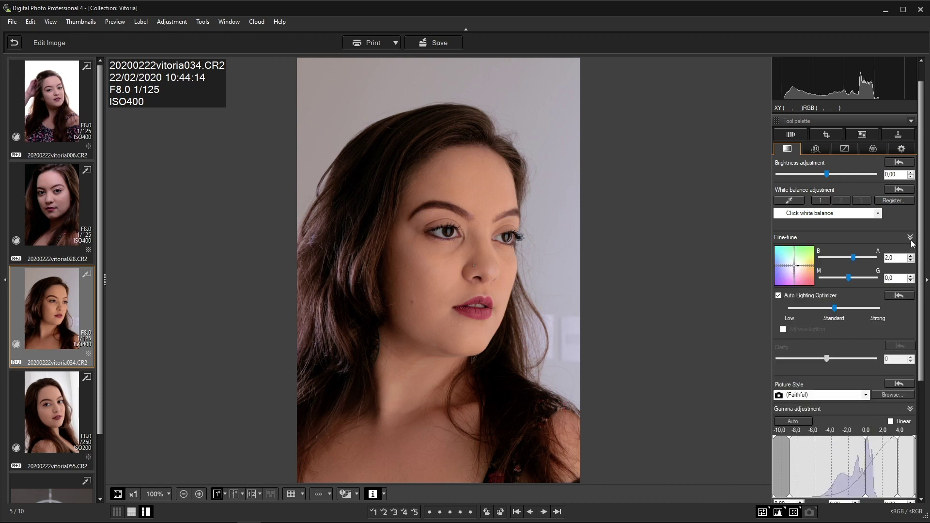
Try the Neutral, Portrait, Standard and Landscape picture styles on photo 034.
scroll(893, 319, down, 3)
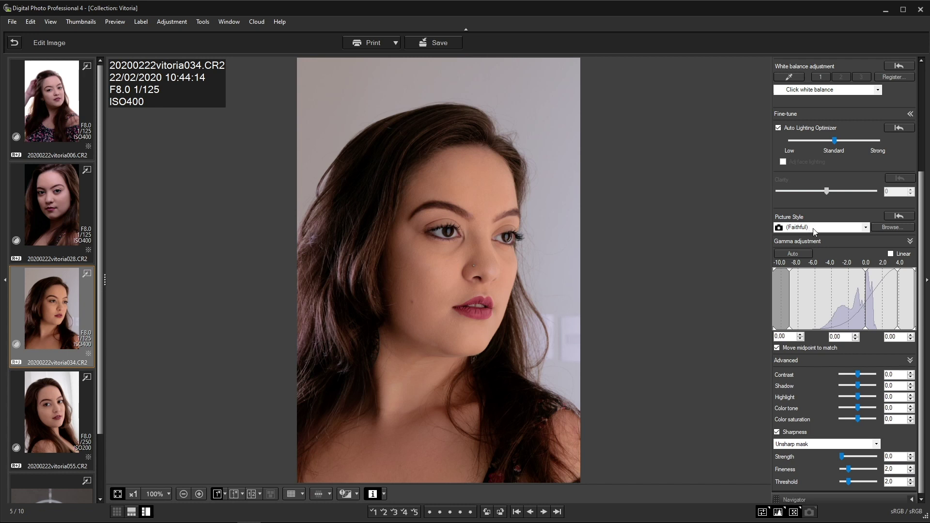
click(815, 228)
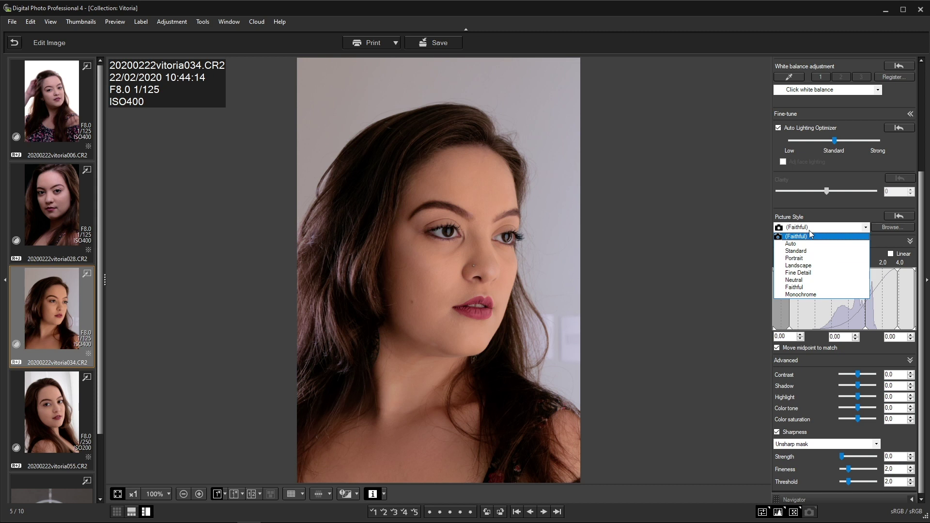
click(812, 284)
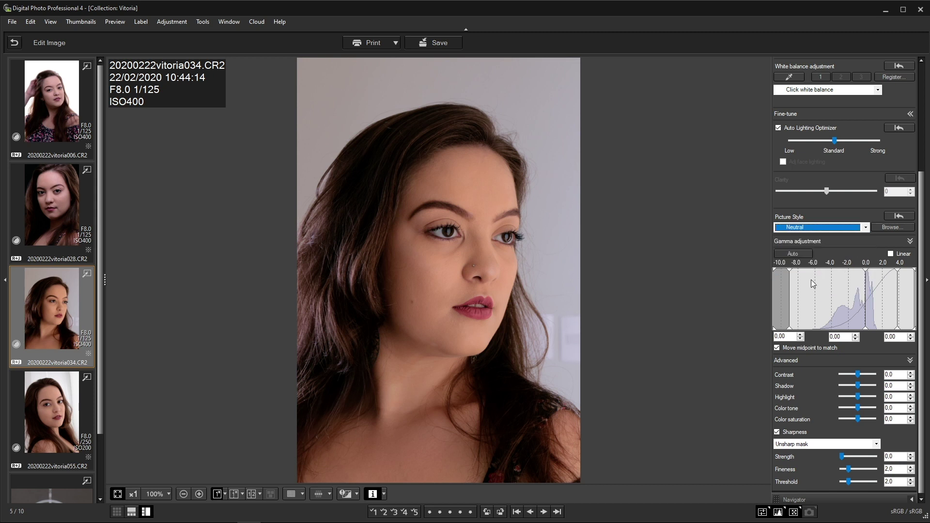
click(824, 229)
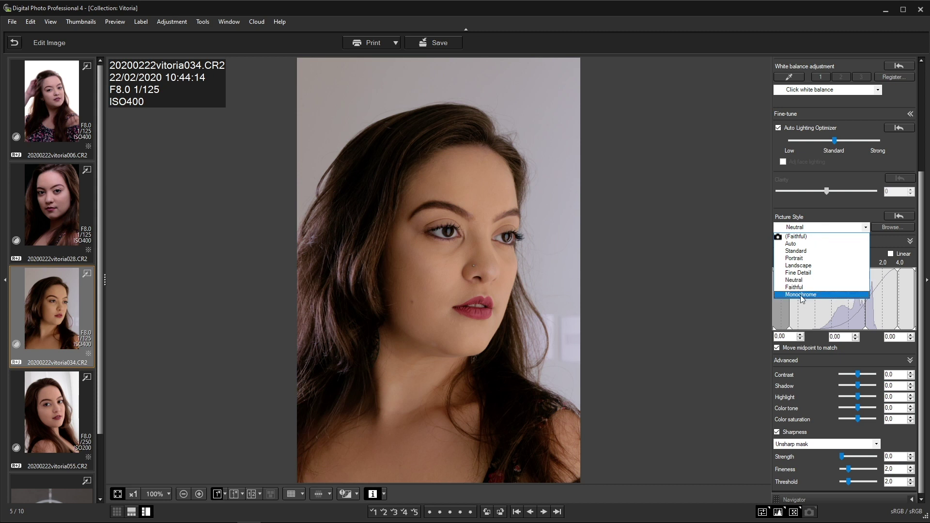
click(805, 258)
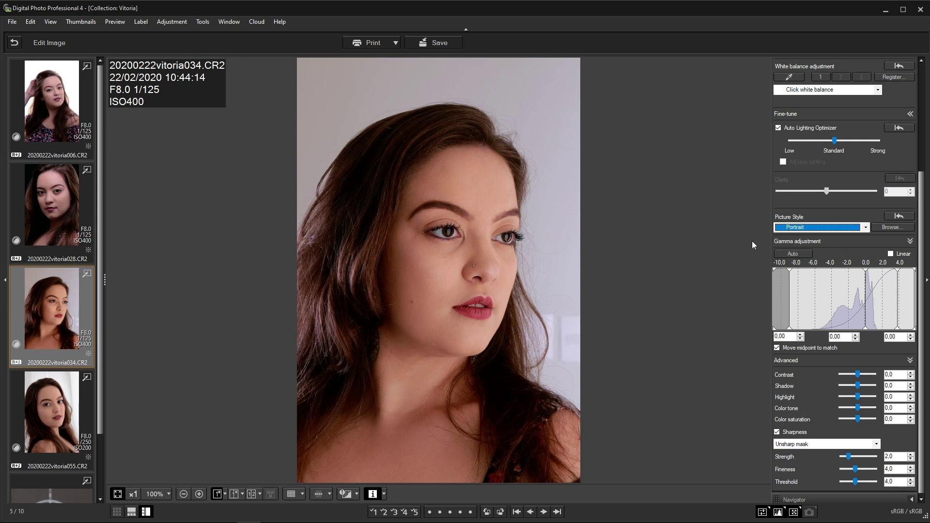
click(815, 229)
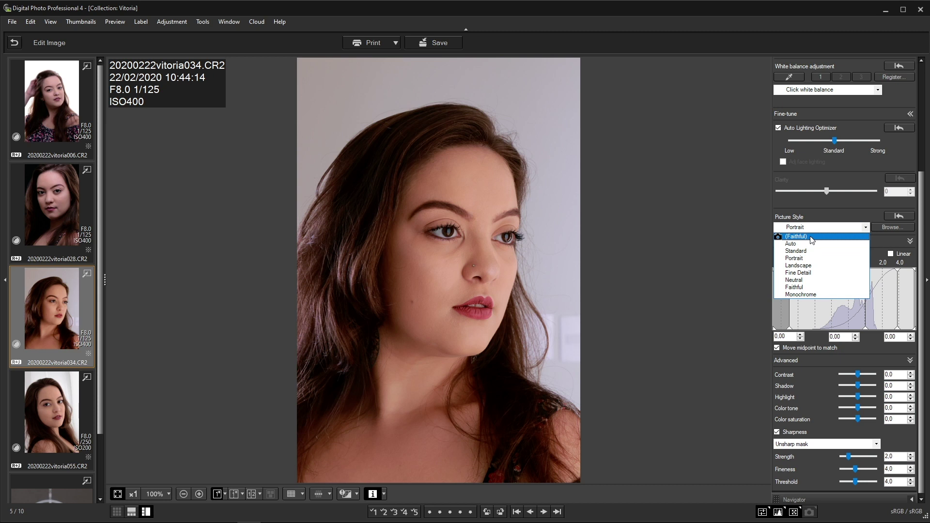
click(807, 251)
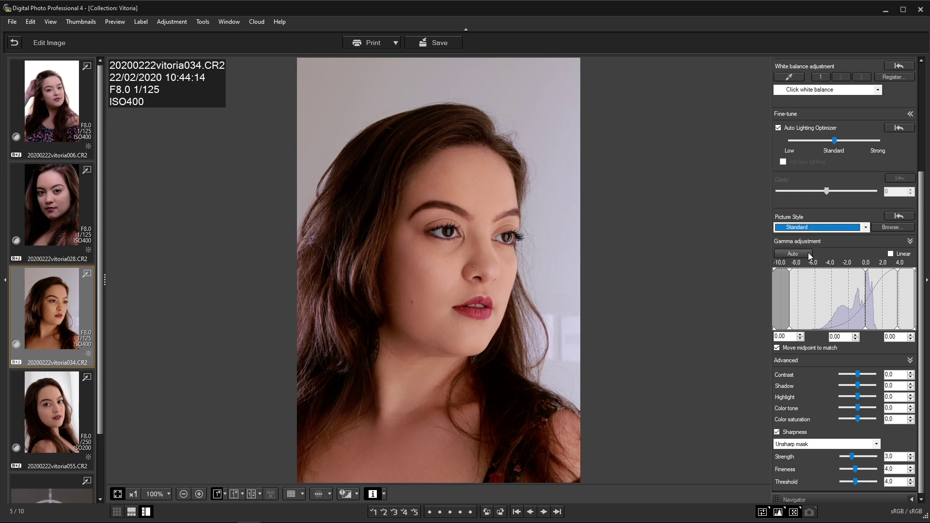
click(815, 230)
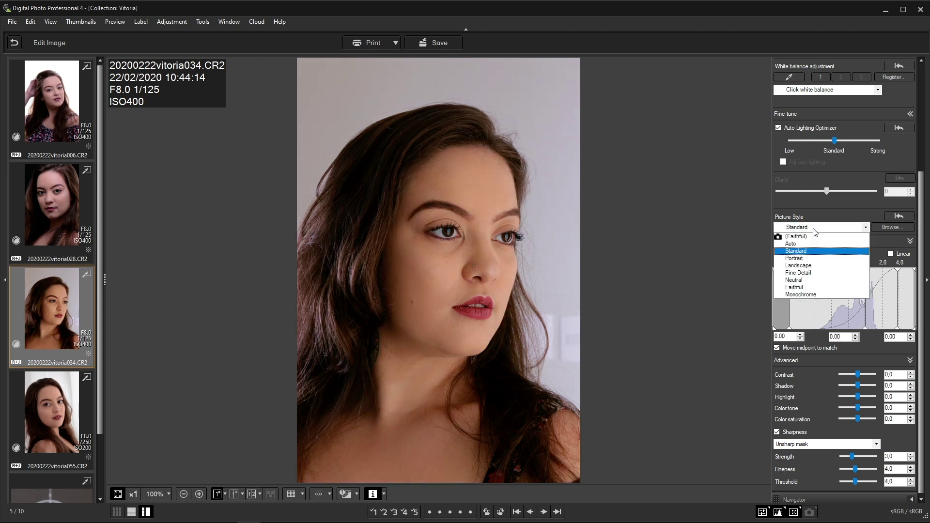
click(816, 266)
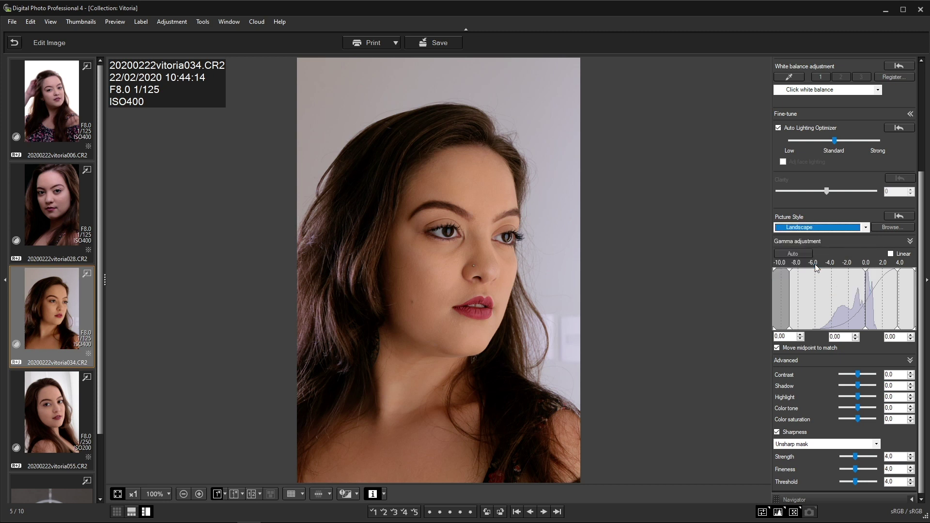
Set the picture style of photo 034 to Faithful and collapse the Advanced settings below the gamma graph.
click(816, 230)
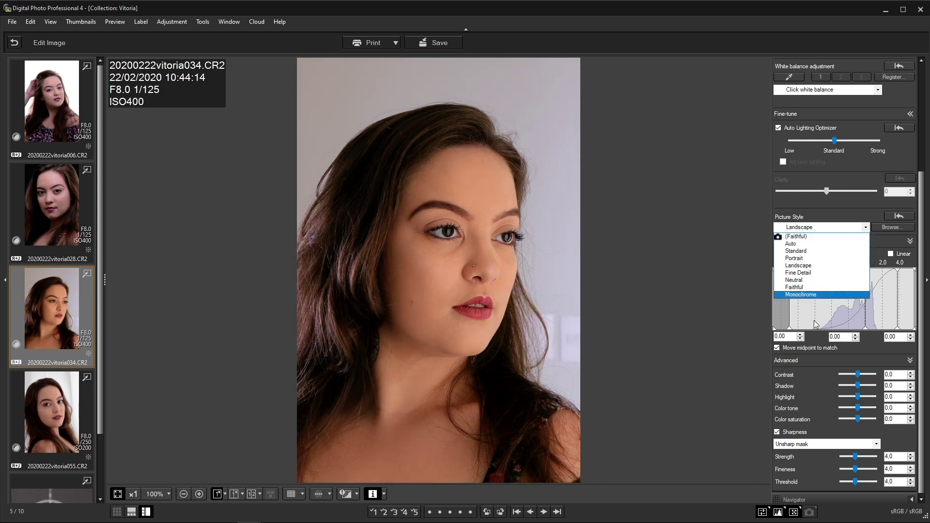
click(813, 288)
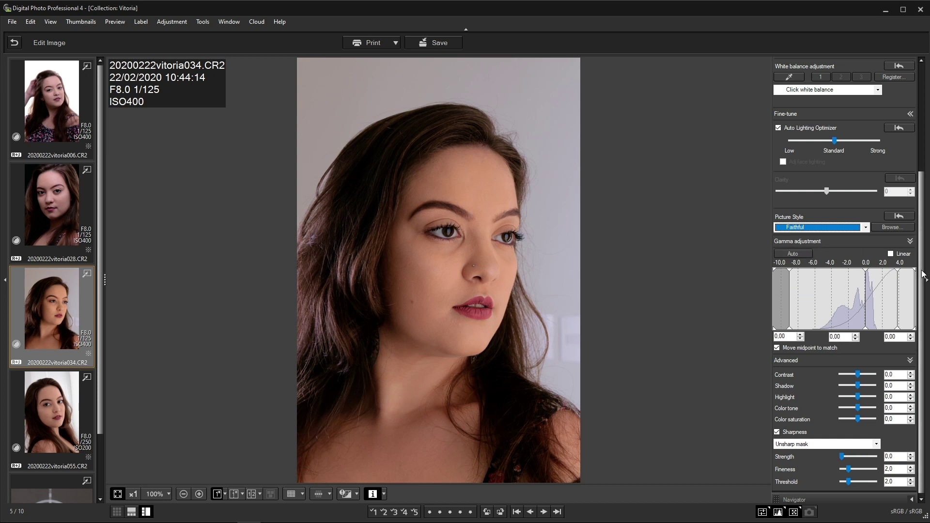
scroll(923, 275, down, 1)
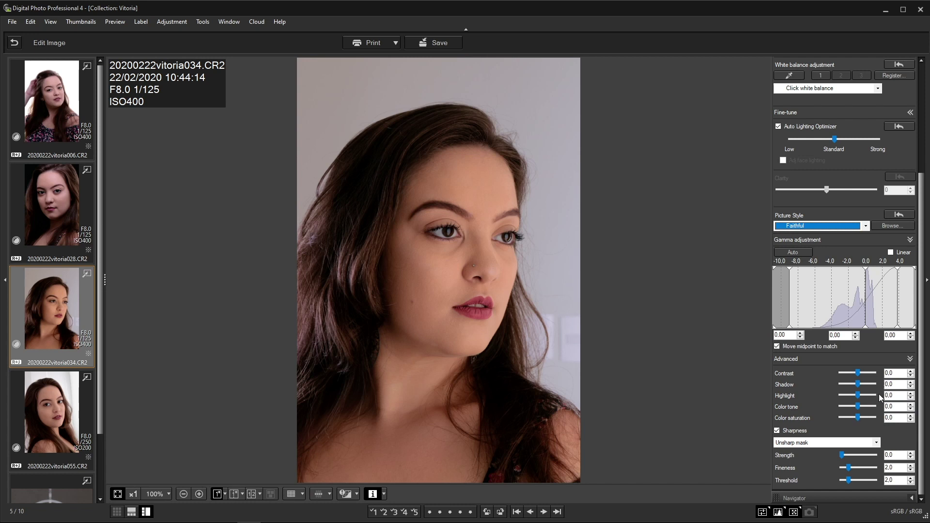
click(908, 360)
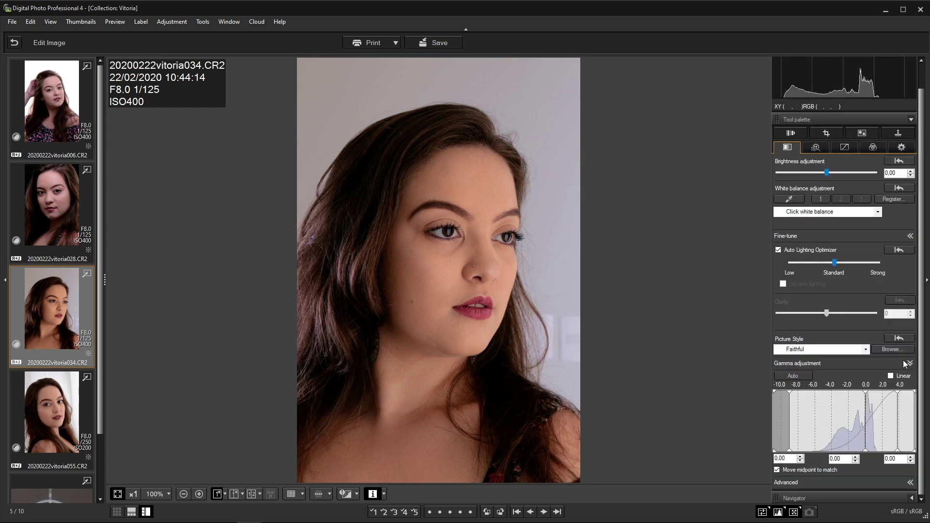
Expand the Advanced settings, try shifting the gamma graph's shadow, highlight and midpoint handles on photo 034, and reset the picture style and gamma.
click(910, 482)
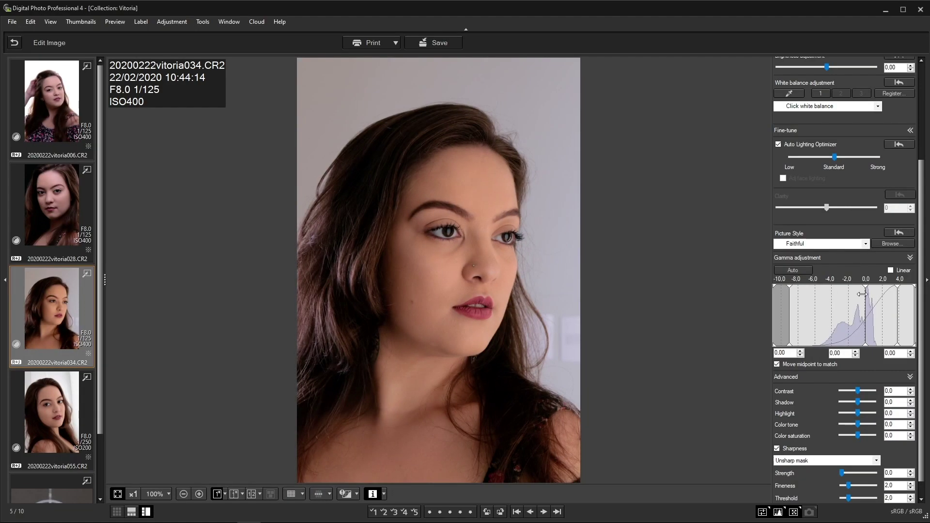
drag(789, 302, 807, 303)
drag(866, 300, 899, 303)
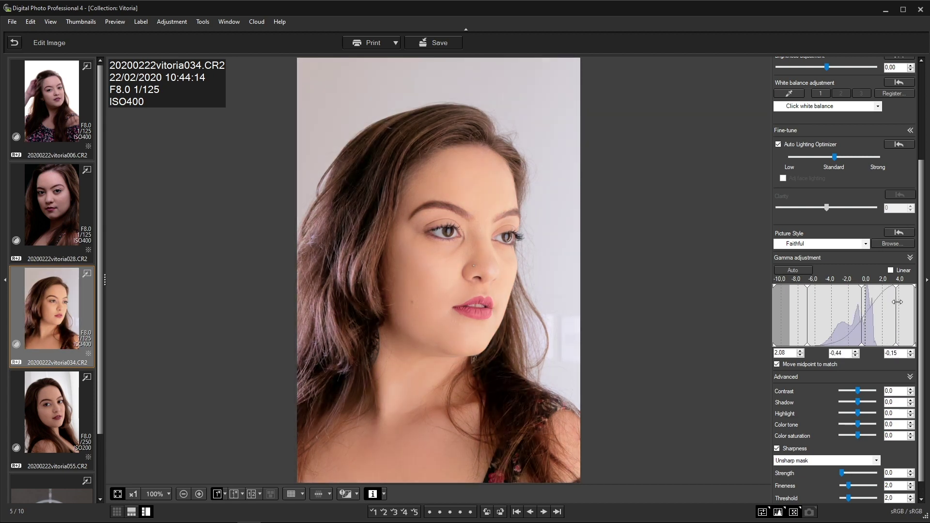
drag(865, 306, 864, 307)
click(900, 232)
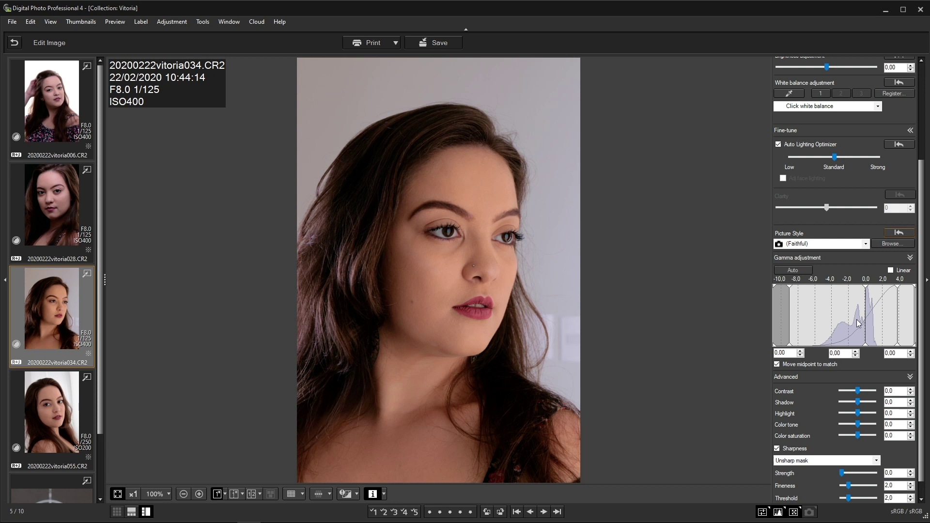
Sharpen photo 034 at 100% view with the unsharp mask set to strength 5.0, fineness 3.0 and threshold 3.0.
drag(922, 334, 918, 355)
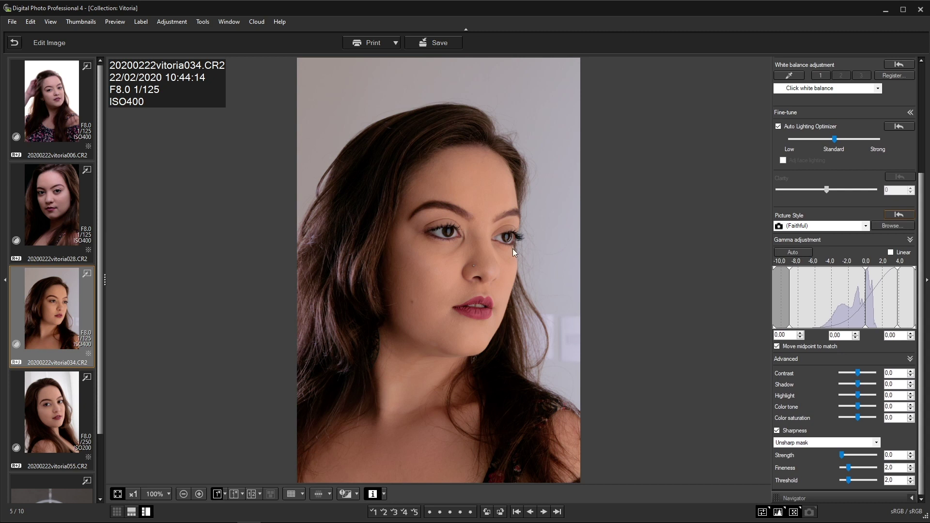
click(458, 216)
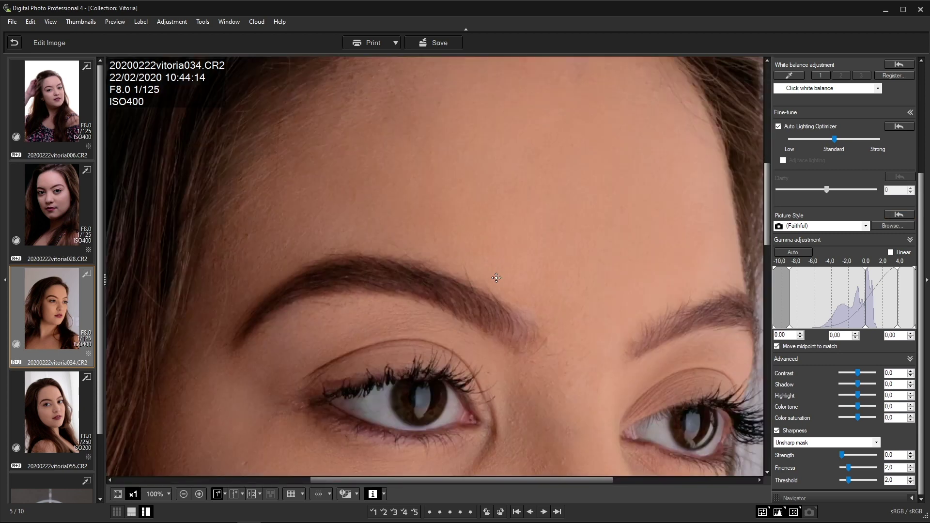
key(space)
drag(490, 306, 456, 192)
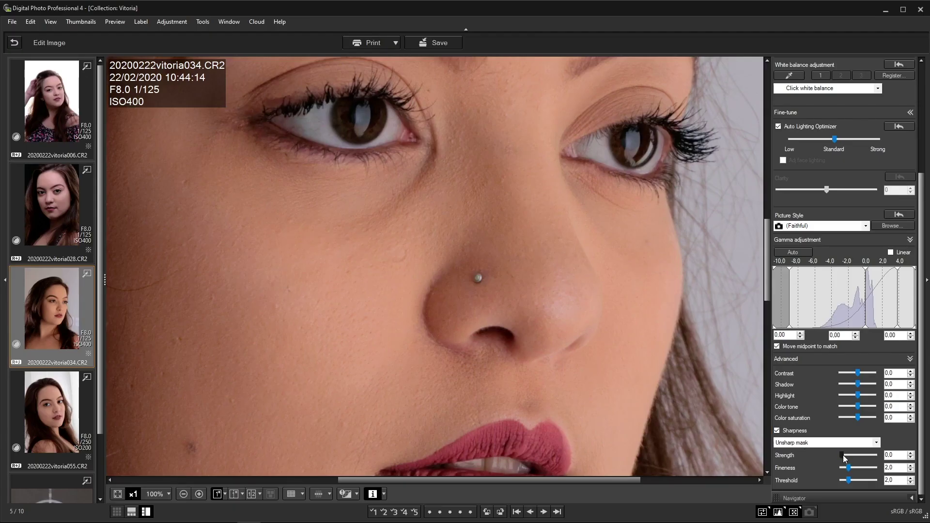
drag(843, 456, 851, 455)
drag(858, 455, 862, 456)
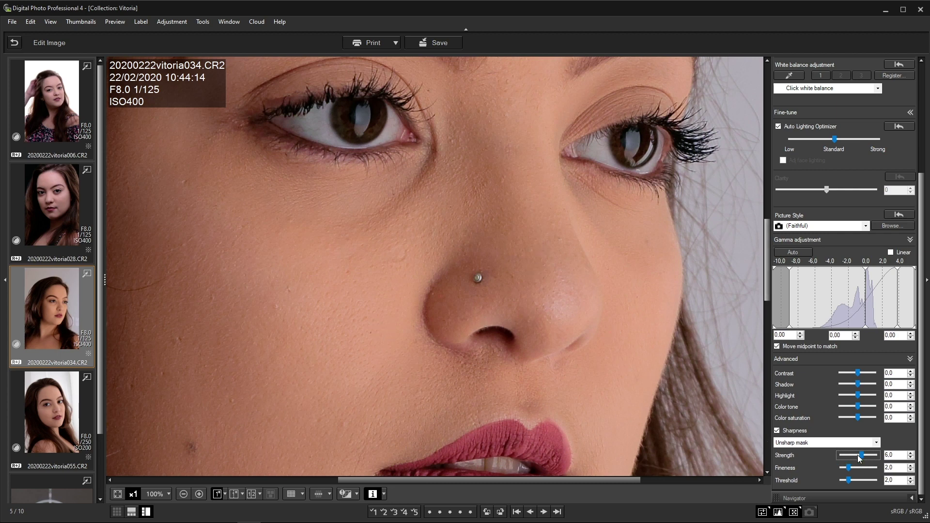
drag(858, 455, 858, 459)
click(853, 468)
Compare the sharpened photo 034 with the original in a split view around the eyes, nose and lips, and return to the single view.
click(235, 497)
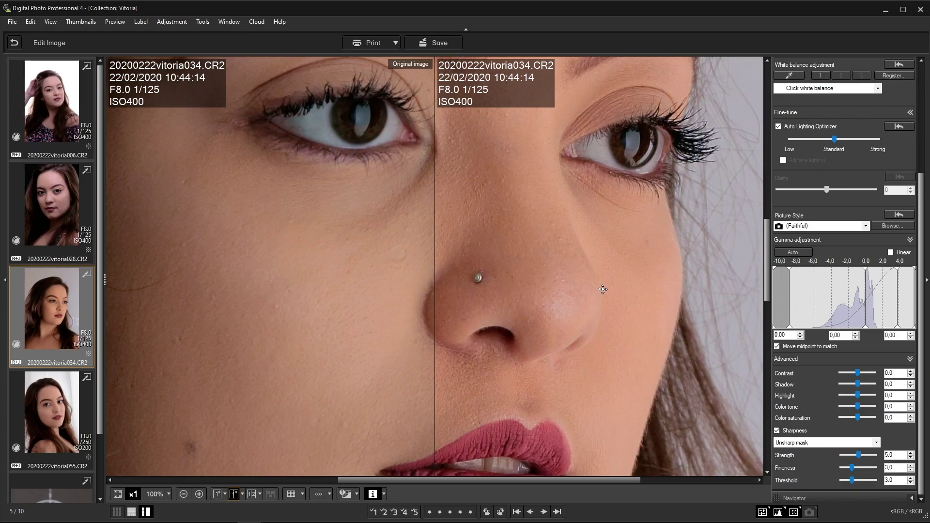
drag(495, 259, 419, 264)
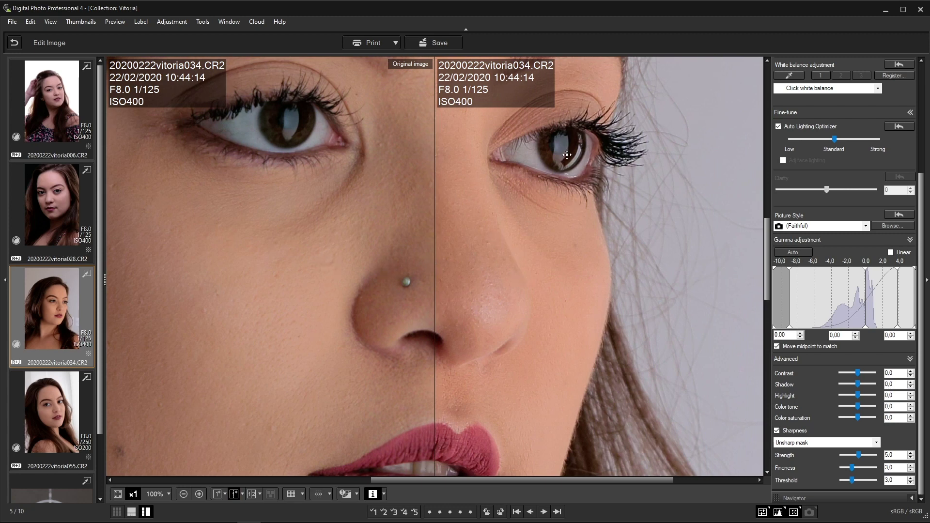
drag(532, 263, 559, 257)
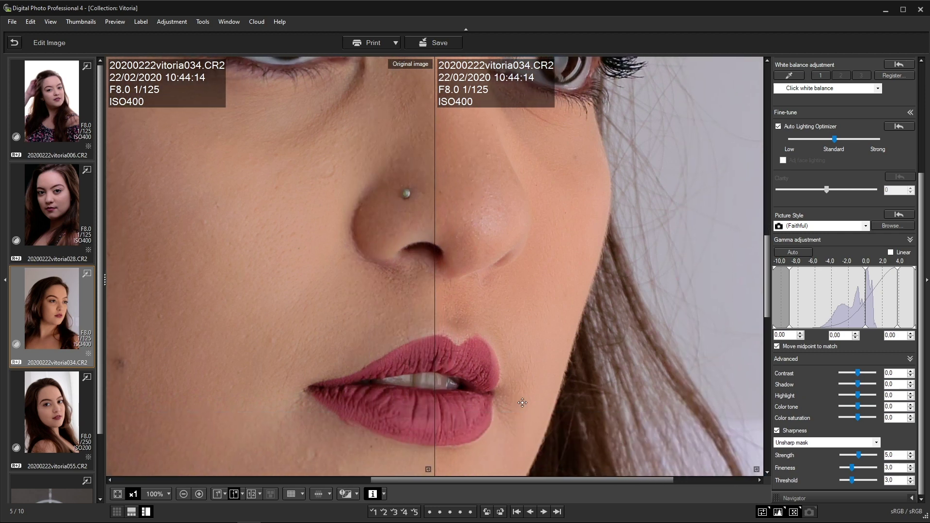
drag(494, 259, 544, 247)
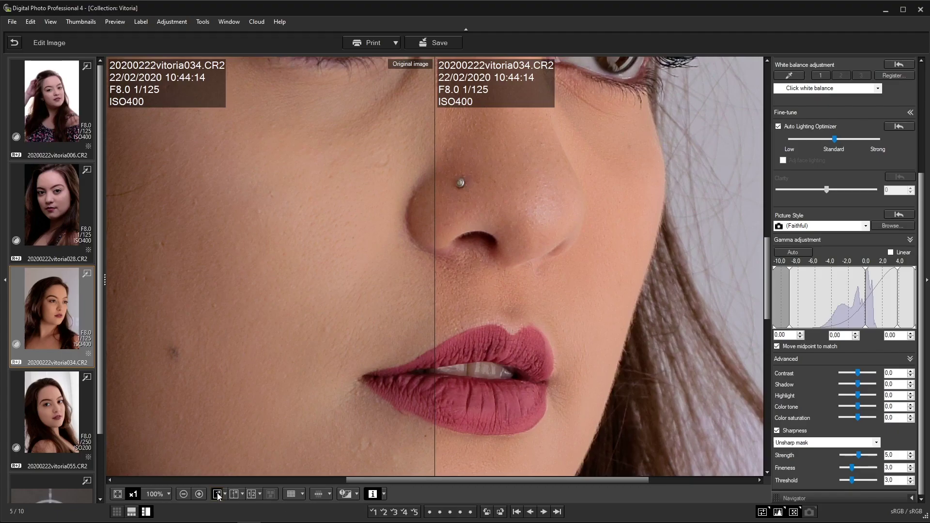
click(217, 494)
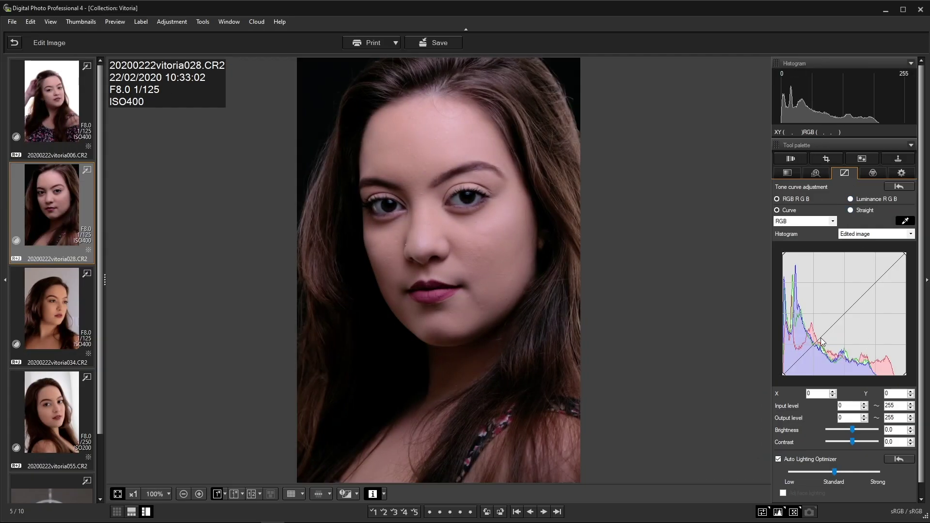
Try an S-shaped RGB tone curve on photo 028 with points at about 23/18, 129/128 and 191/206.
click(845, 315)
drag(818, 340, 810, 350)
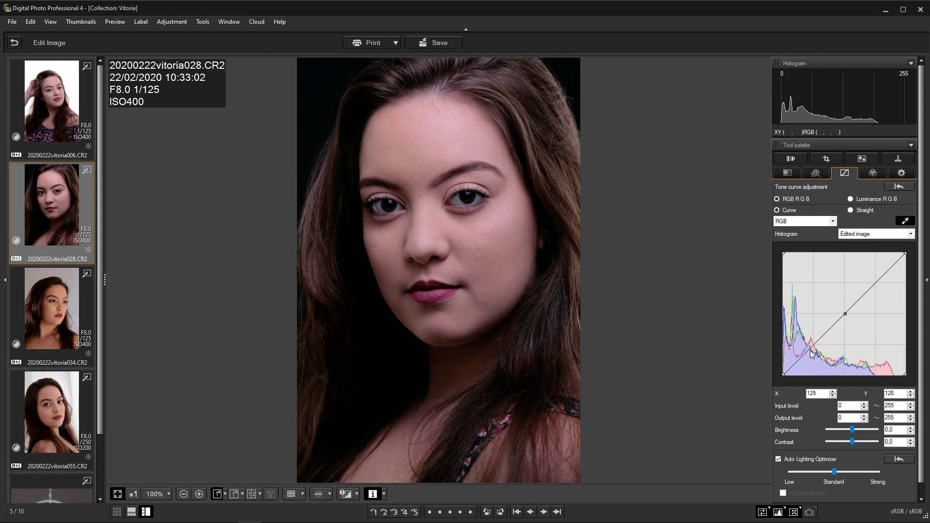
click(877, 280)
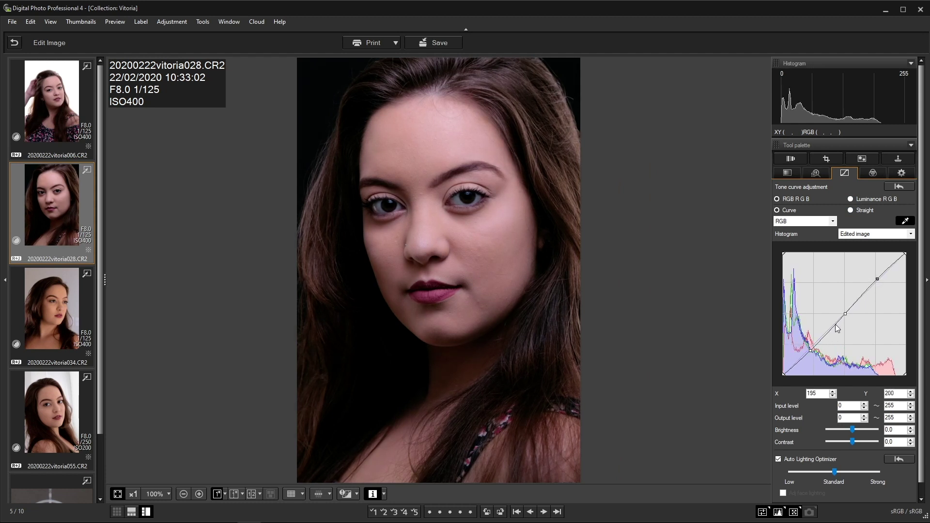
drag(810, 353, 794, 365)
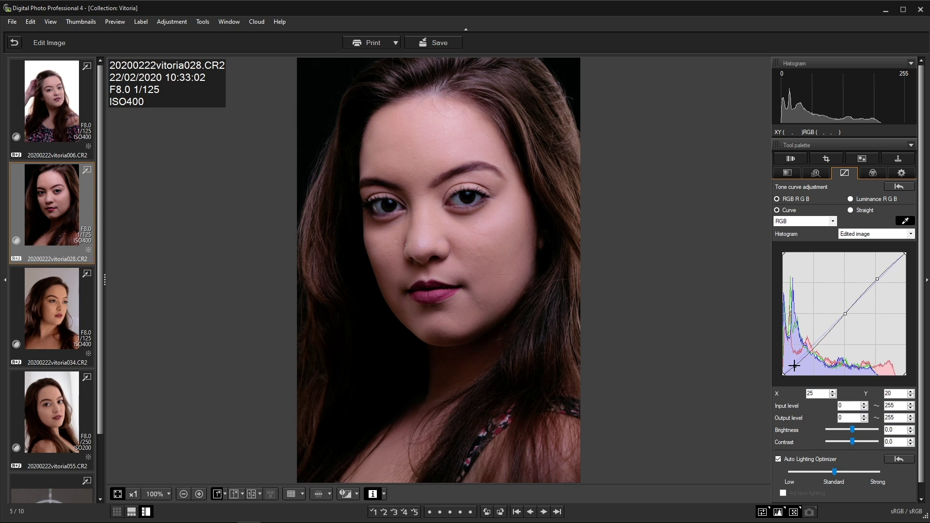
drag(795, 366, 793, 367)
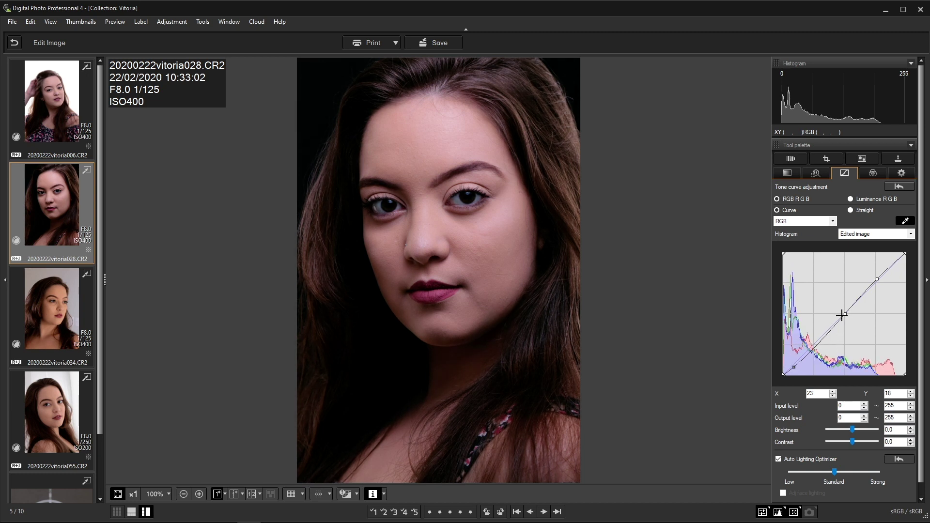
drag(876, 279, 873, 275)
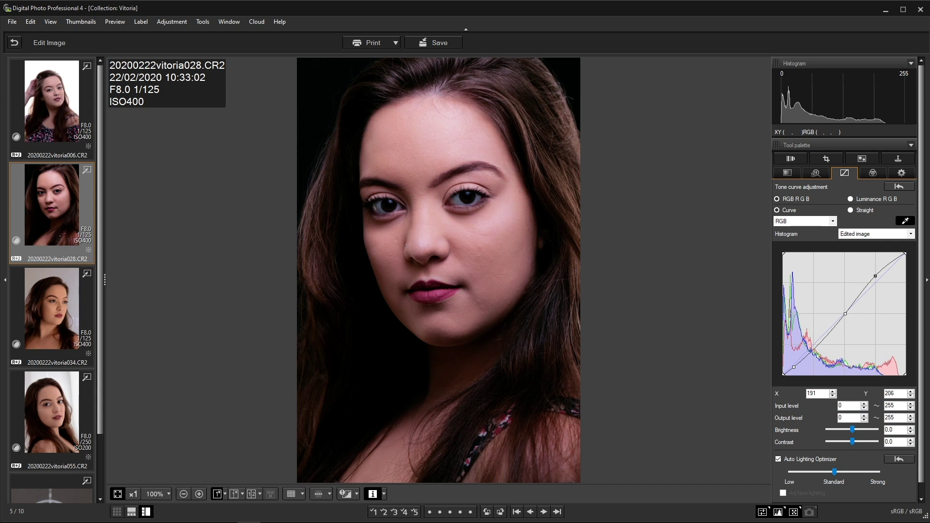
Try a tone curve brightness of -11.0 and contrast of -3.0 on photo 028, and reset the whole tone curve adjustment.
scroll(924, 342, down, 1)
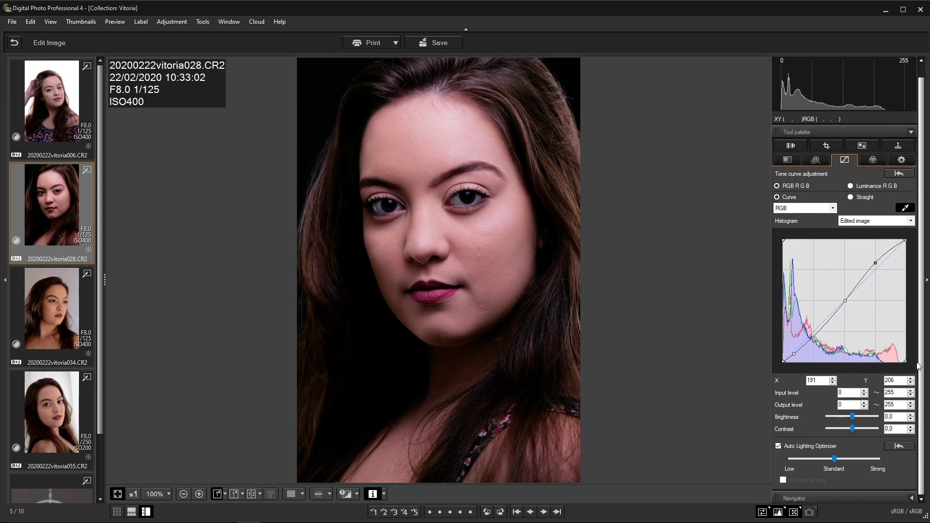
drag(856, 420, 850, 429)
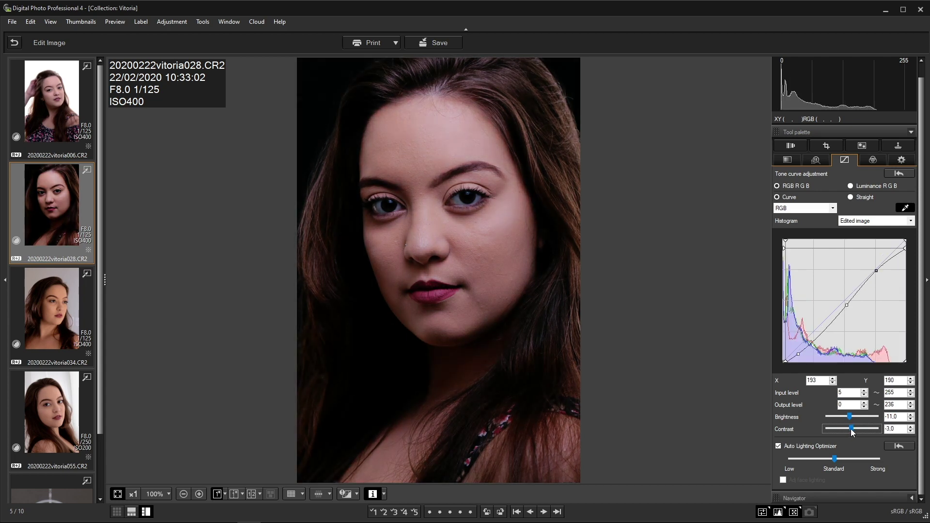
click(899, 173)
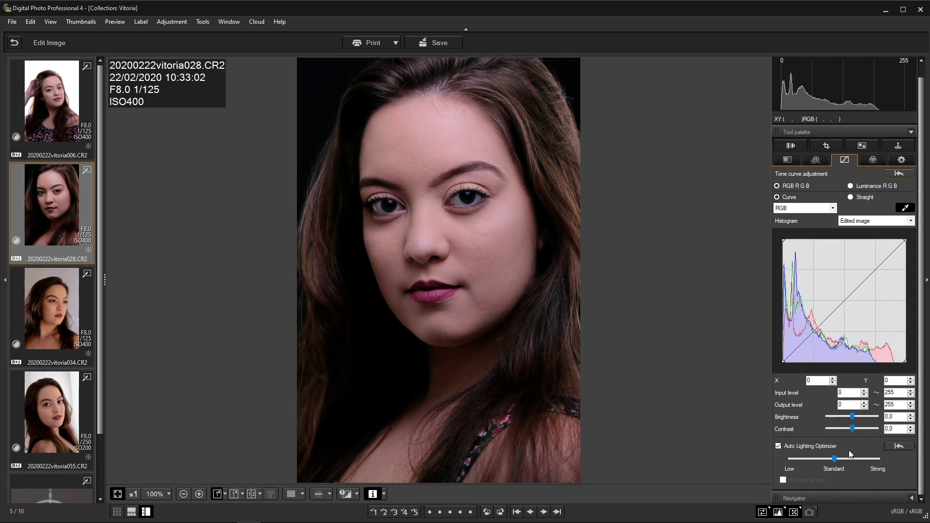
Set the tone curve contrast of photo 028 to 9.0 and turn off the tone curve eyedropper.
drag(853, 429, 855, 429)
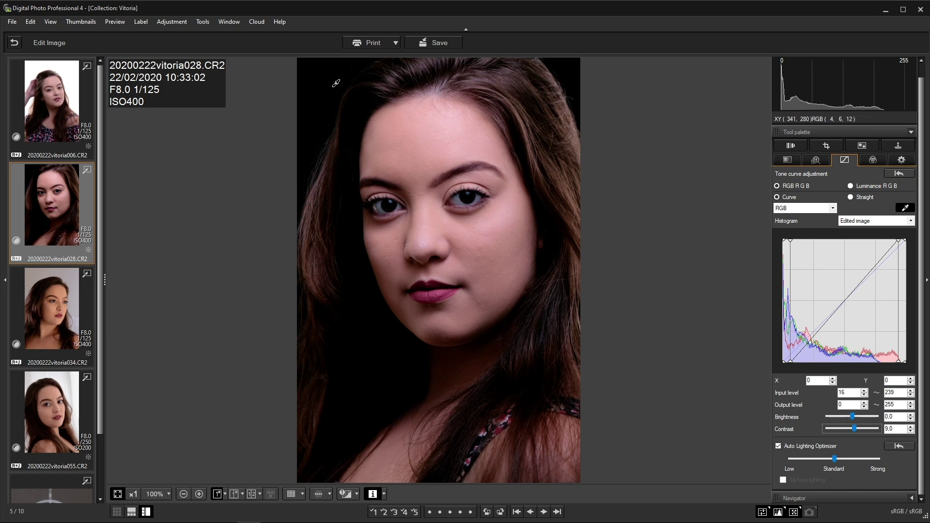
click(905, 208)
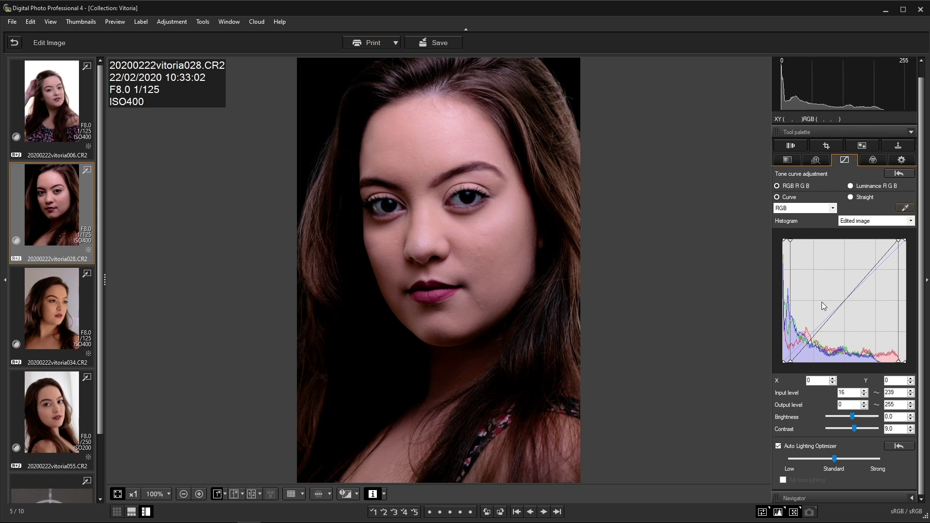
Compare photo 028 with its original in a split view with the shooting information hidden, and return to the single view.
click(234, 494)
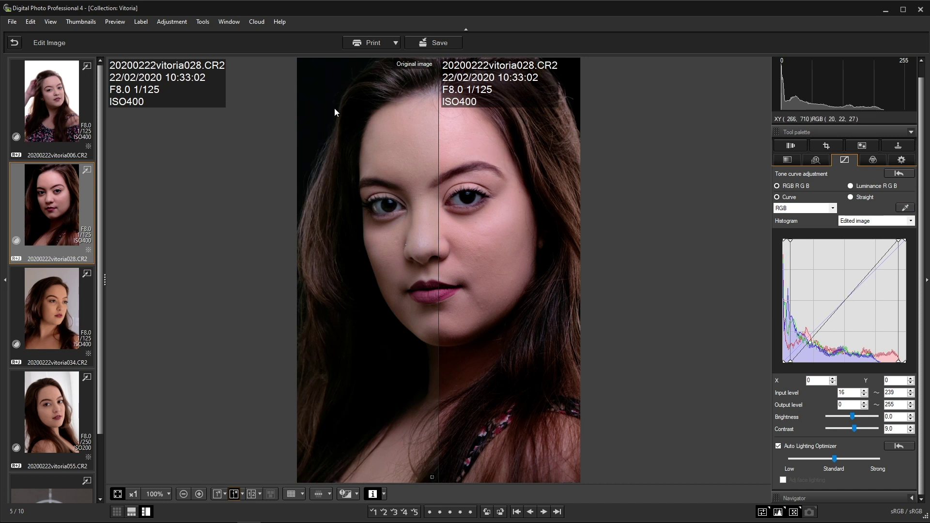
click(372, 493)
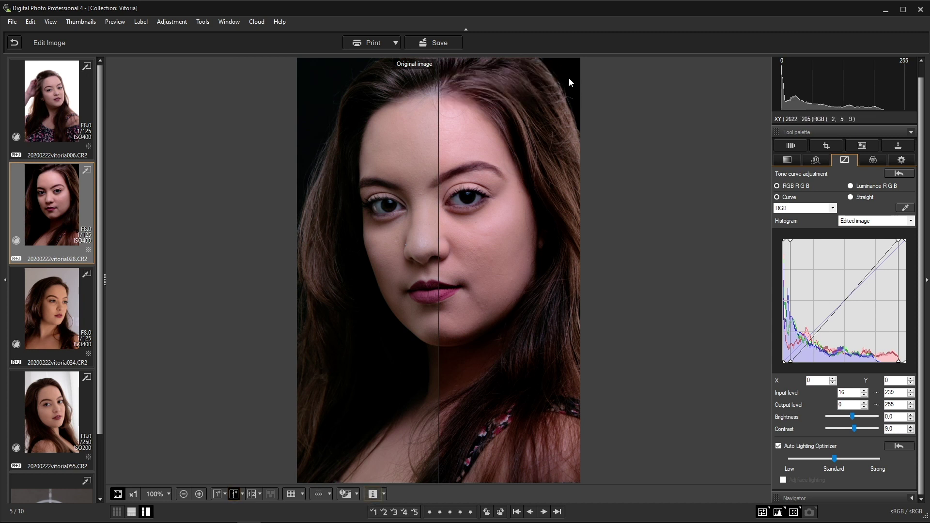
click(236, 494)
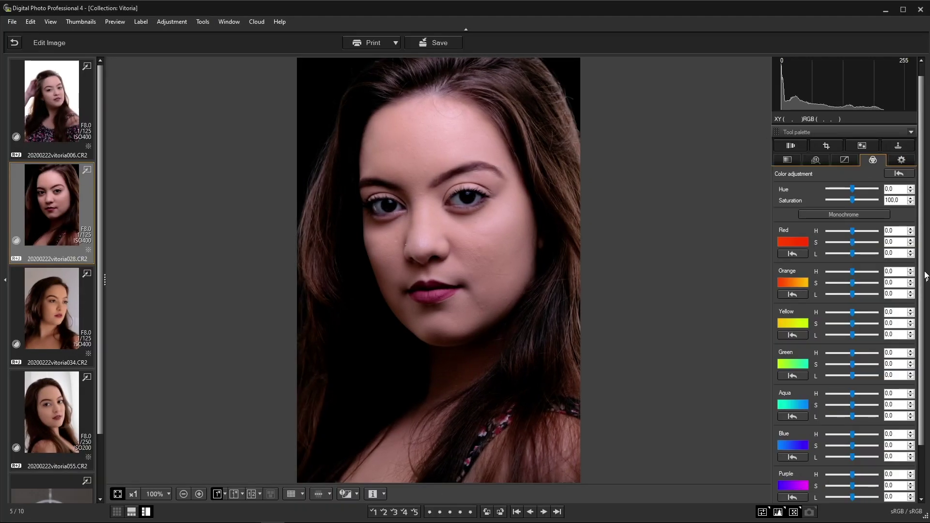
In the color adjustments of photo 028, set red to hue 1.0, saturation 2.0 and luminance 5.0.
drag(921, 270, 921, 332)
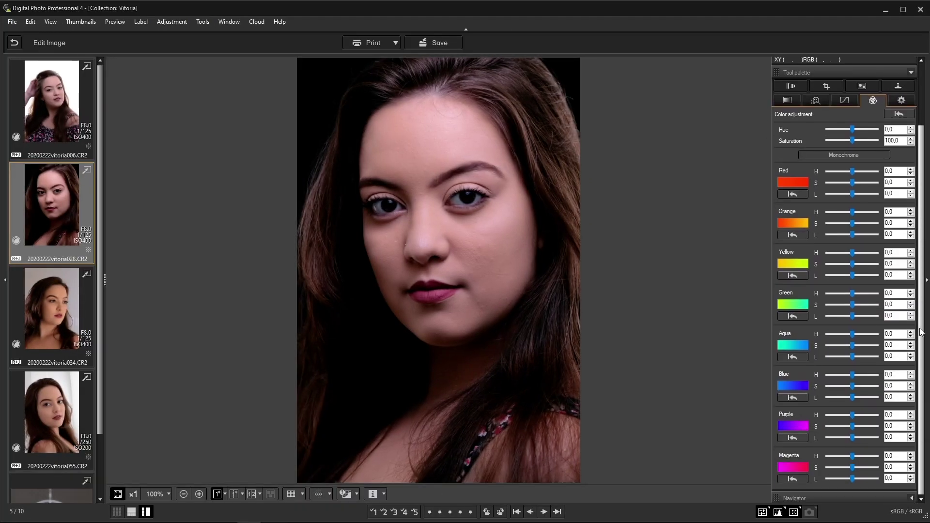
drag(923, 319, 923, 290)
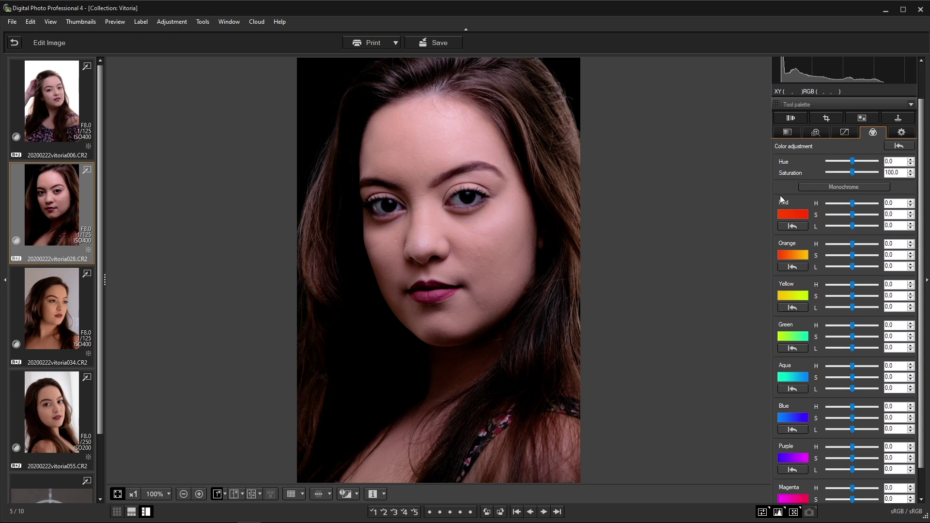
drag(854, 214, 851, 220)
mouse_move(852, 204)
mouse_down()
mouse_move(842, 206)
mouse_move(864, 208)
mouse_up()
key(Right)
key(Right)
key(Right)
key(Right)
key(Right)
drag(858, 205, 854, 209)
mouse_move(852, 214)
mouse_down()
mouse_move(842, 216)
mouse_move(856, 219)
mouse_up()
click(854, 230)
mouse_move(852, 231)
mouse_down()
mouse_move(836, 229)
mouse_move(859, 231)
mouse_up()
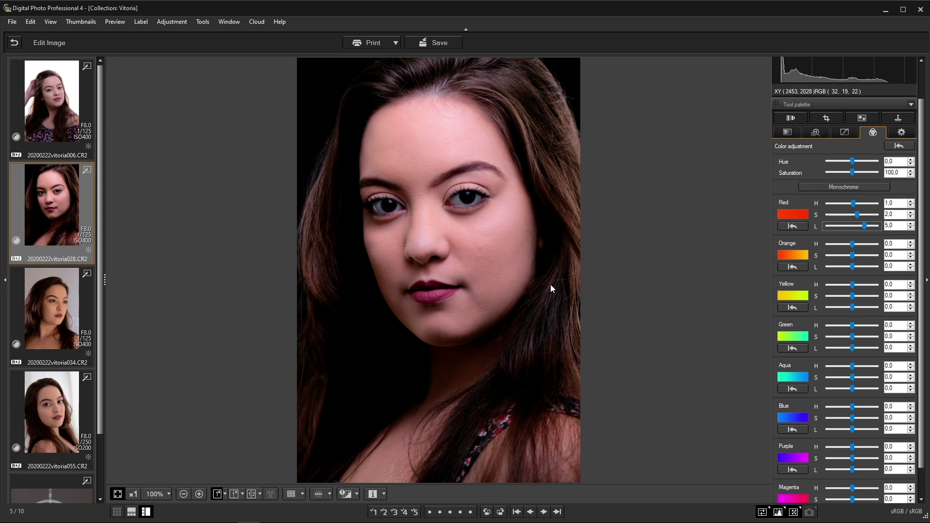
Try photo 028 in monochrome with orange luminance 7.0 and red luminance -3.0, and reset all color adjustments.
click(844, 190)
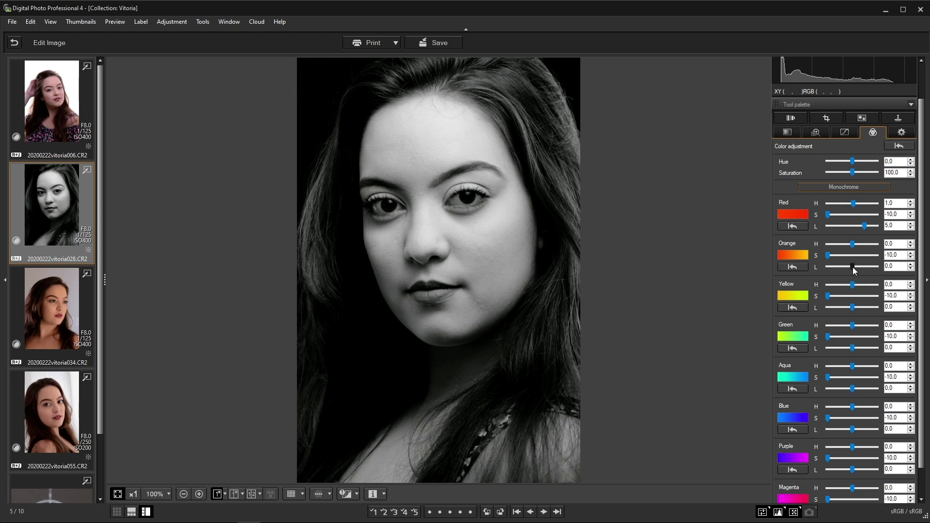
drag(854, 271, 848, 271)
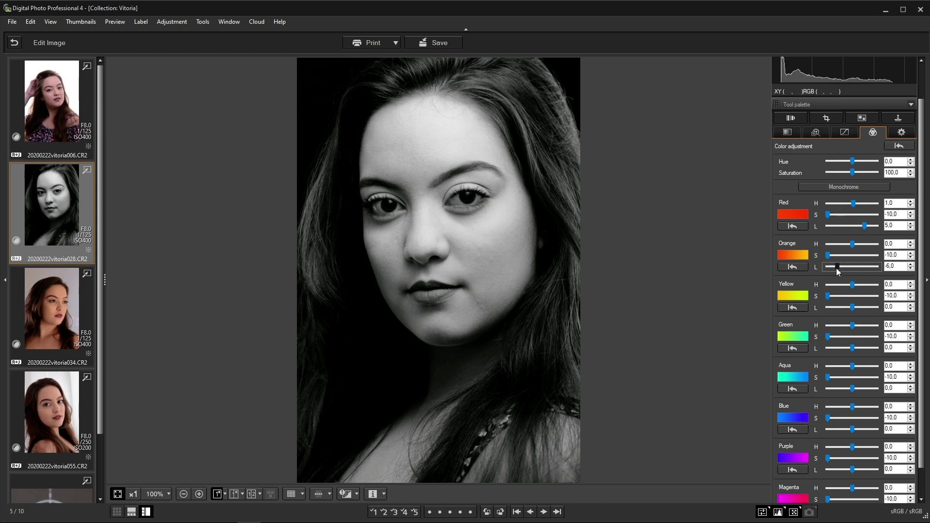
drag(860, 267, 870, 266)
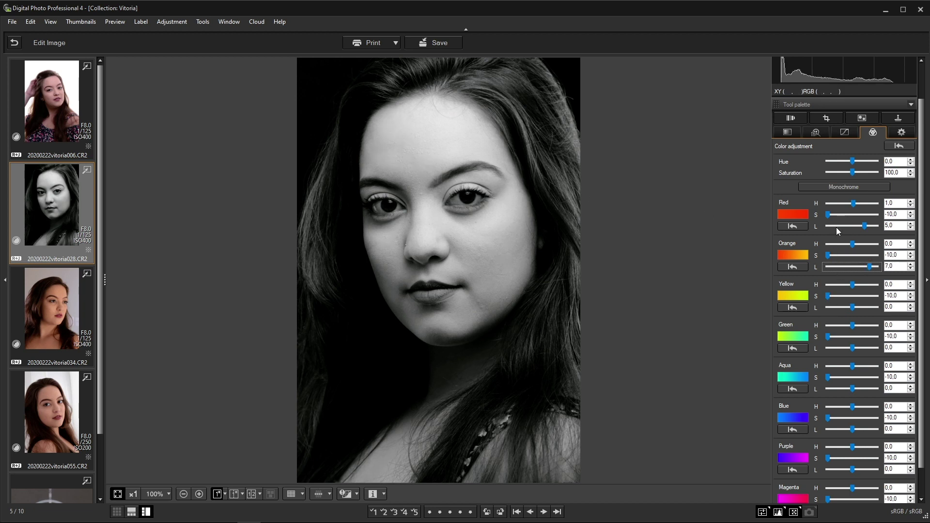
drag(866, 225, 847, 233)
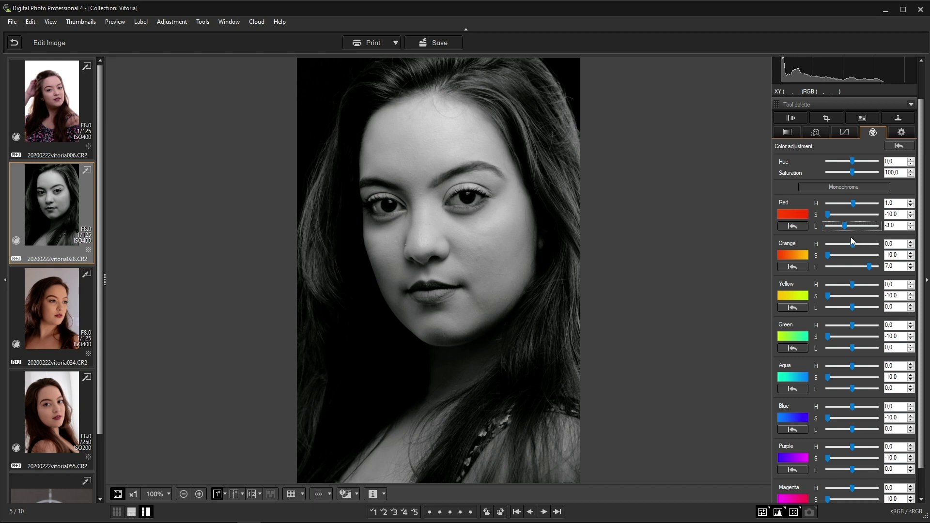
click(899, 146)
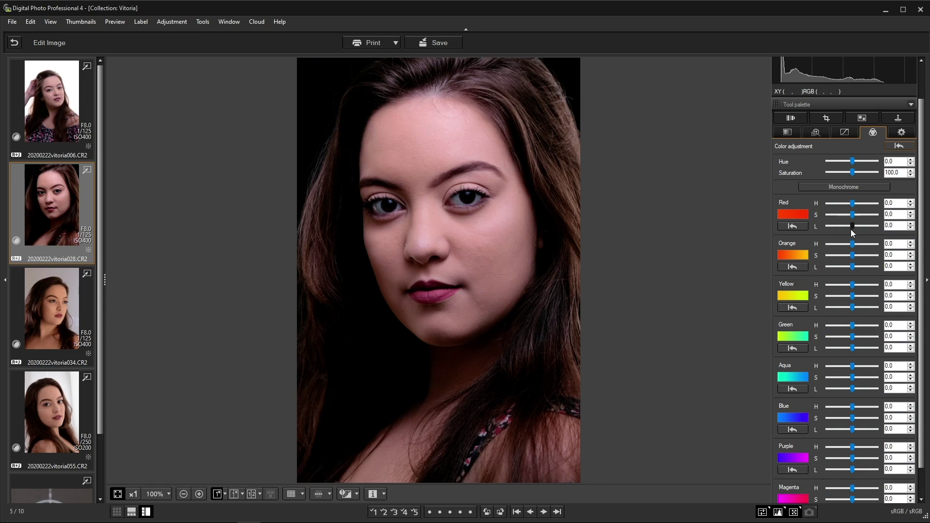
Try a 5:7 crop on photo 028, enlarging the frame to the full image width at about 2736 × 3830 pixels.
click(826, 118)
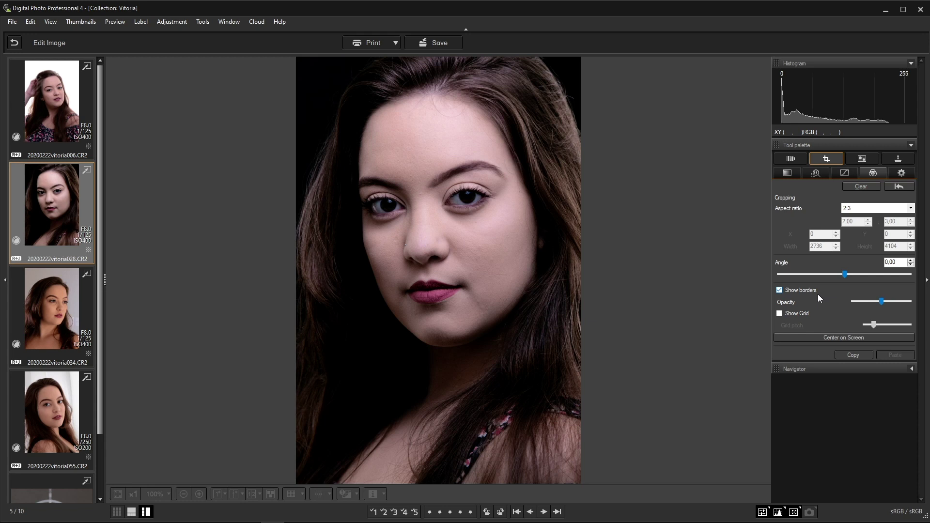
click(865, 210)
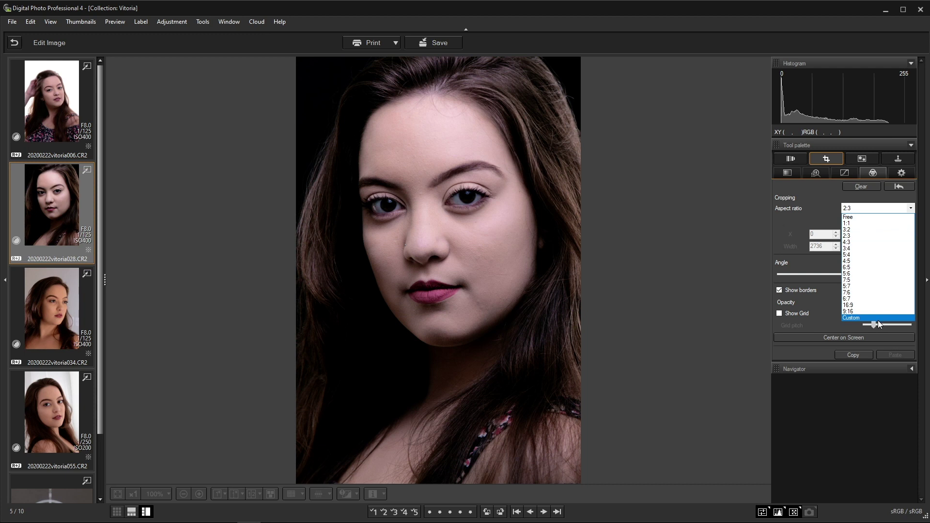
click(867, 287)
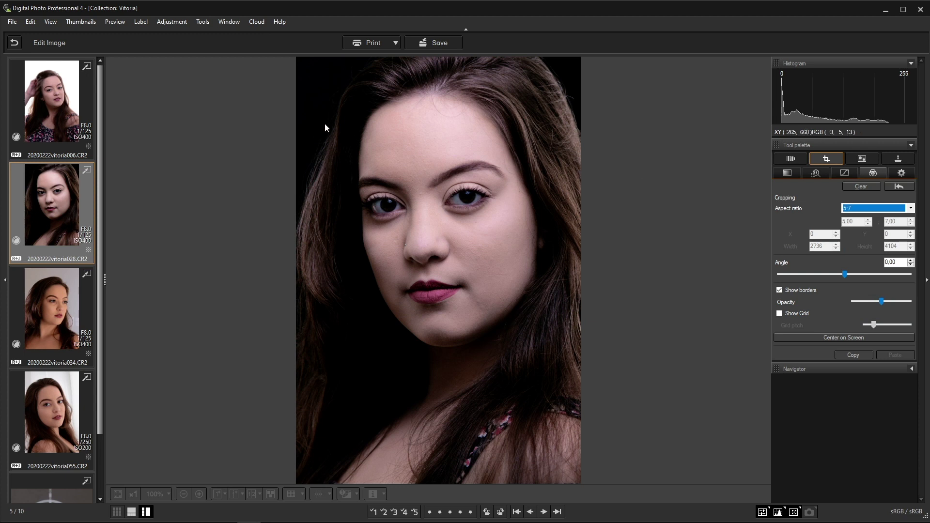
drag(325, 99, 607, 339)
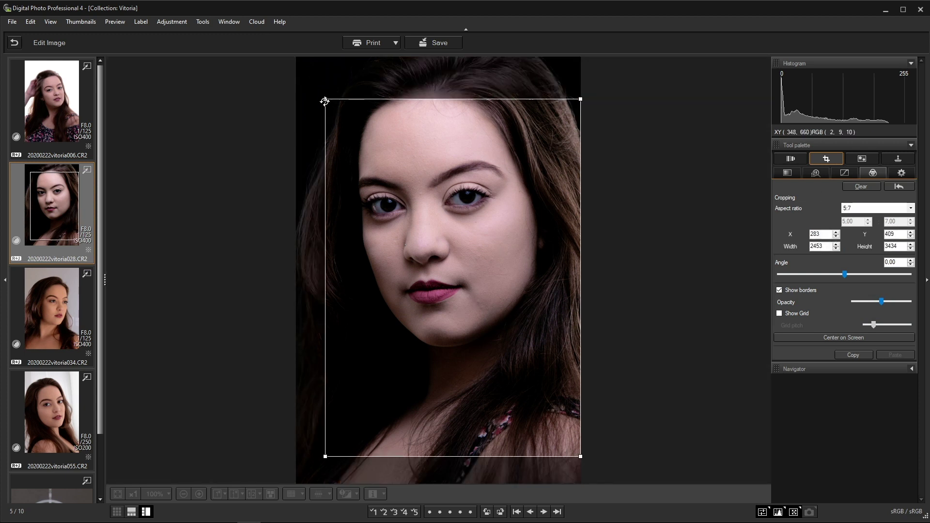
drag(325, 99, 272, 89)
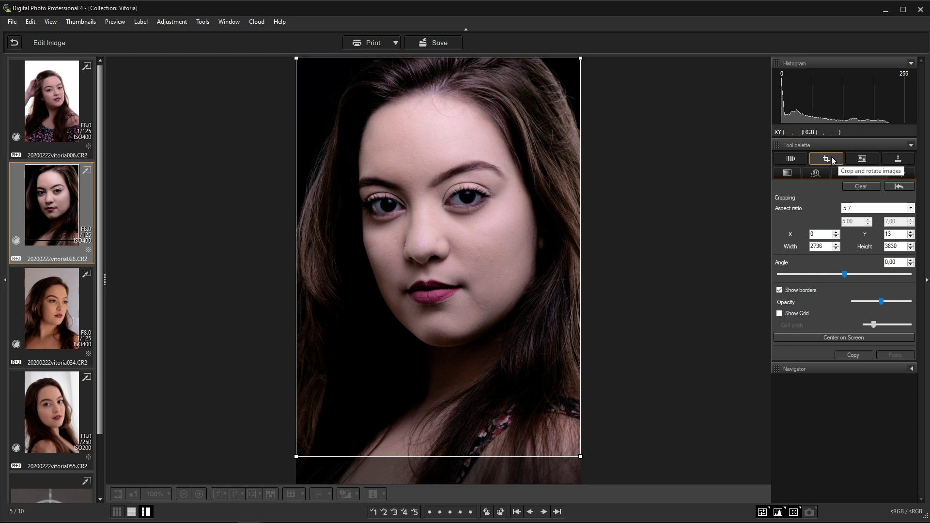
Try rotation angles of -2.51 and 0.17 on the cropped photo 028, and reset the crop and rotation.
drag(845, 275, 840, 278)
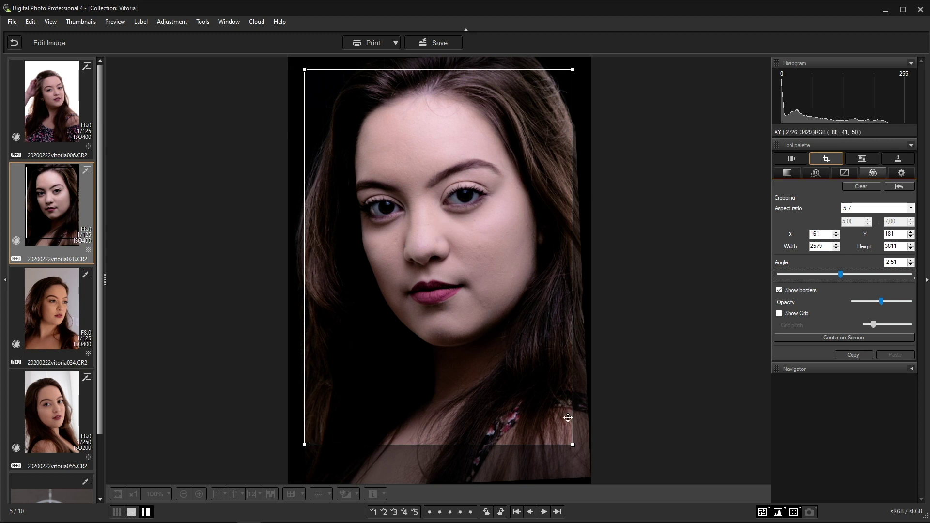
mouse_move(841, 273)
mouse_down()
mouse_move(830, 274)
mouse_move(852, 276)
mouse_move(844, 277)
mouse_up()
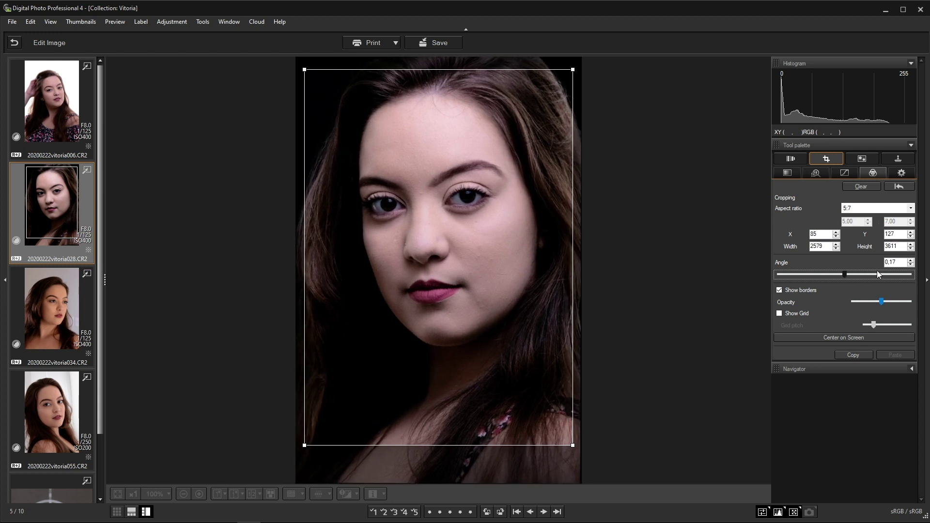
click(899, 187)
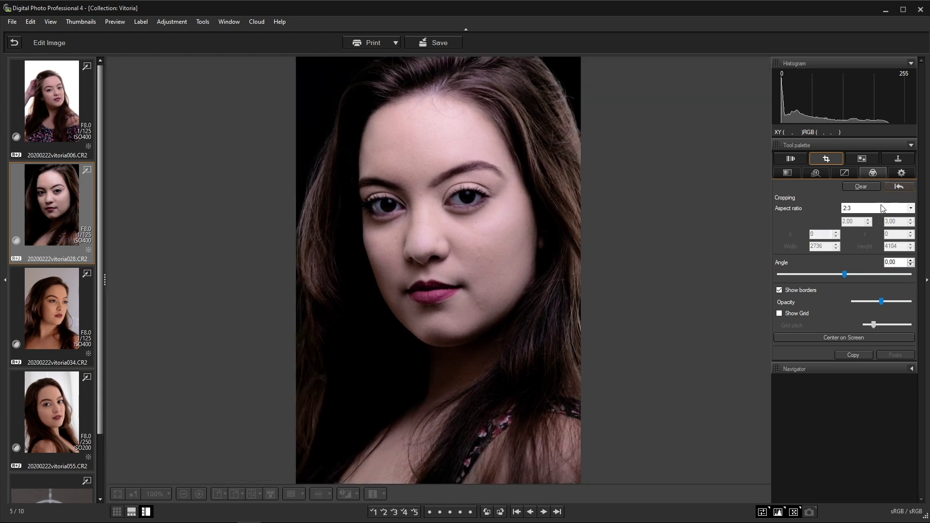
Crop photo 028 at a 5:7 aspect ratio to about 2731 × 3824 pixels from its upper edge and apply the crop.
click(854, 209)
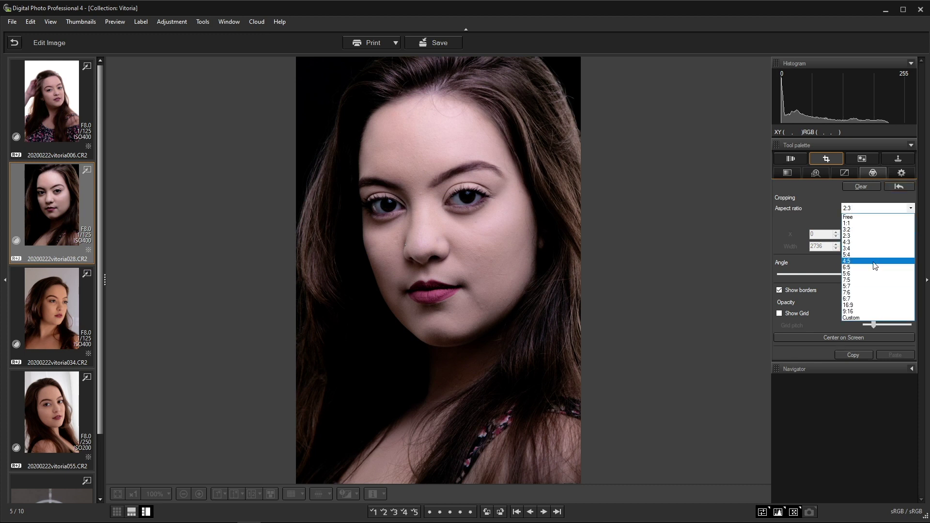
click(860, 286)
drag(316, 85, 713, 325)
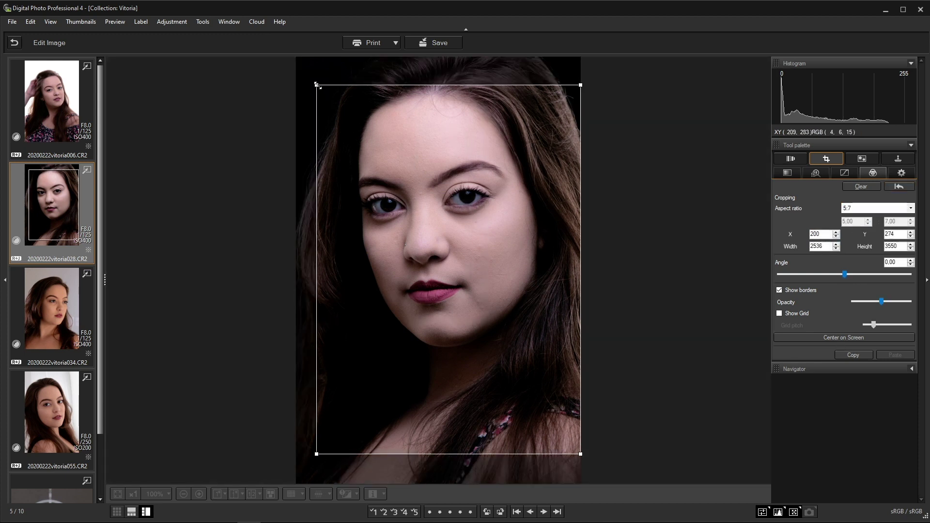
drag(316, 86, 288, 78)
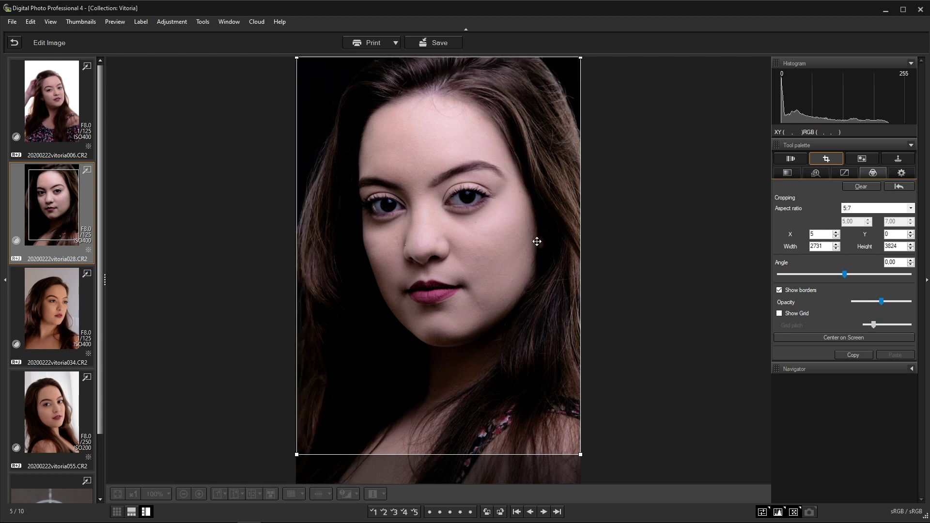
click(826, 159)
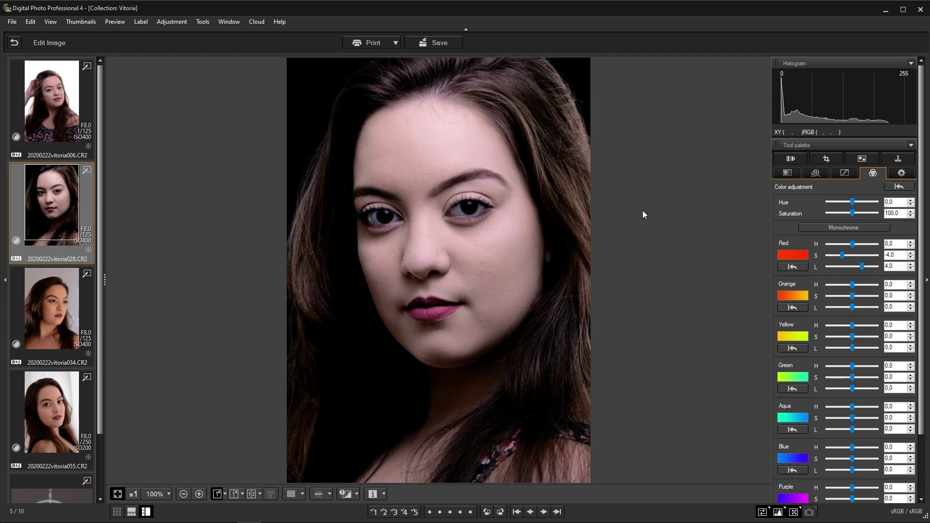
Retouch the dark spots below the eye and on the nose of photo 028 with the Repair (Dark) brush at radius 25.
click(900, 159)
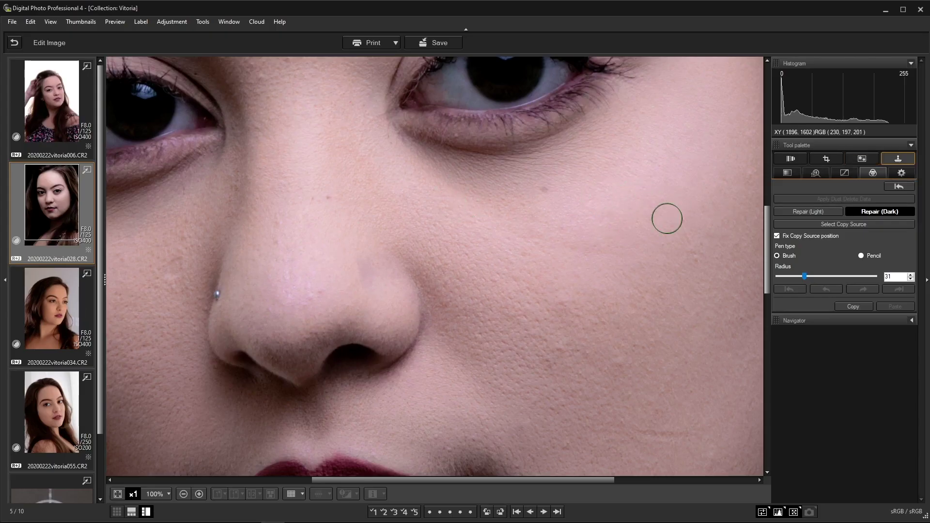
drag(805, 277, 781, 280)
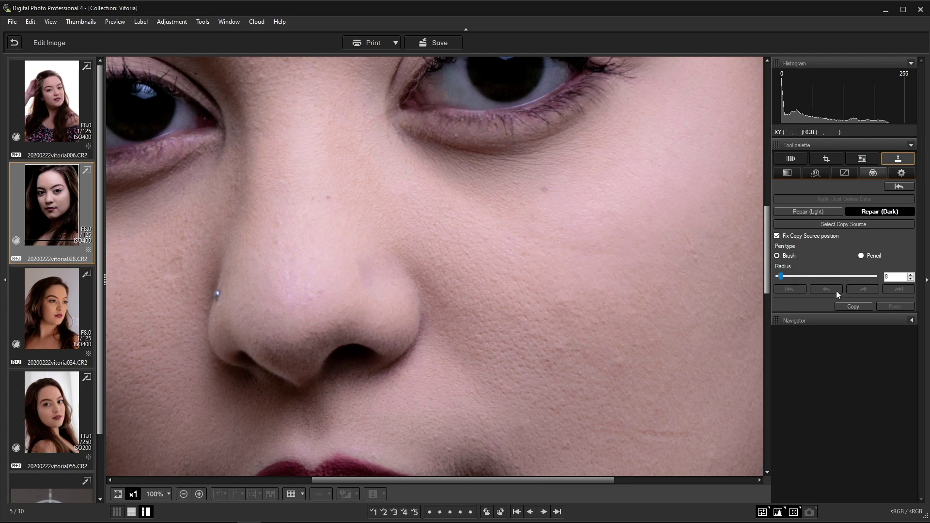
drag(784, 277, 822, 283)
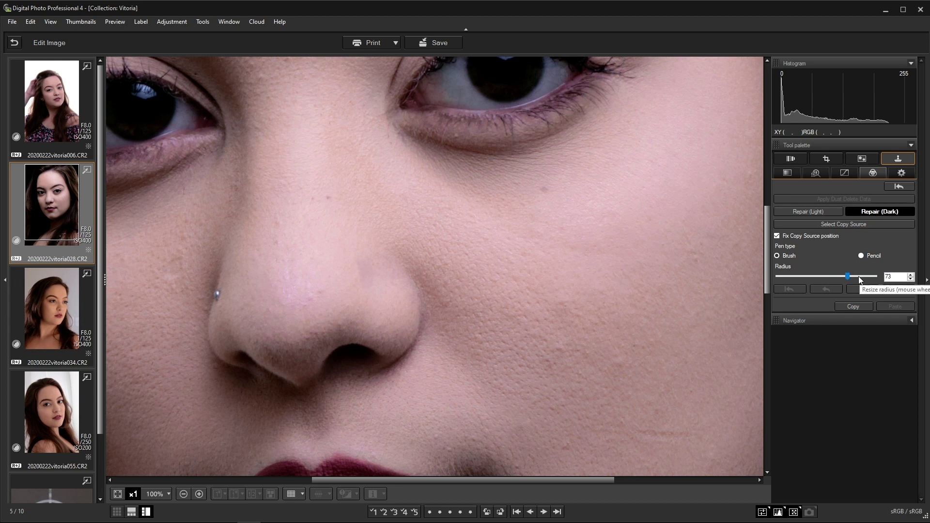
drag(848, 276, 810, 277)
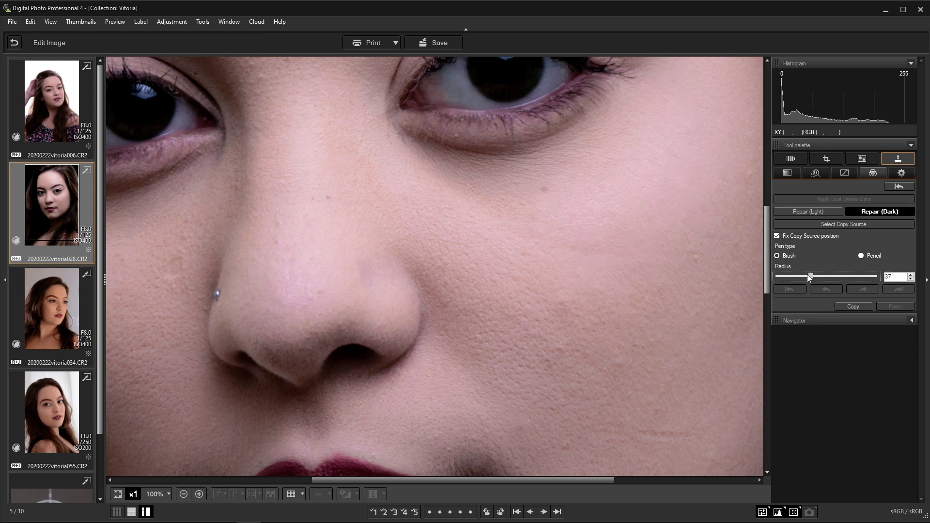
click(545, 191)
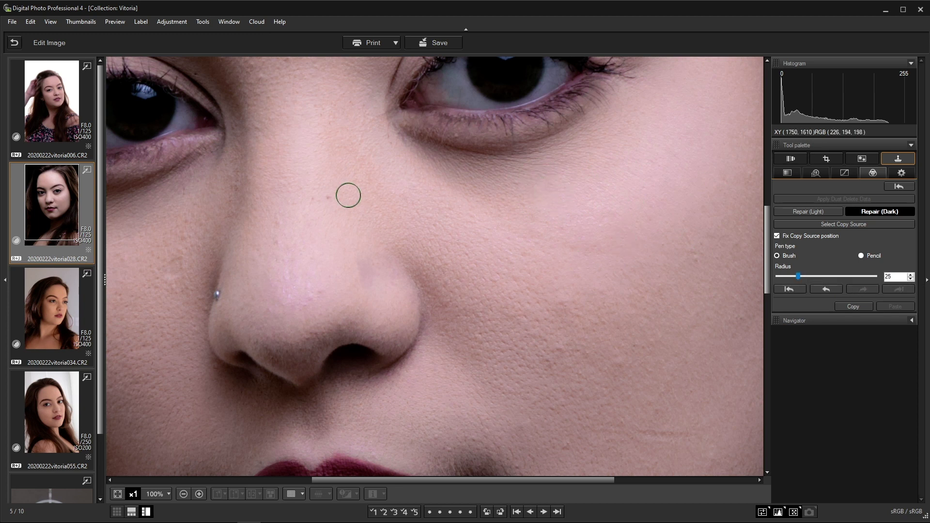
click(317, 199)
Examine the cheek, mouth and jaw of photo 028 at 100% for remaining skin blemishes.
key(space)
drag(594, 289, 432, 219)
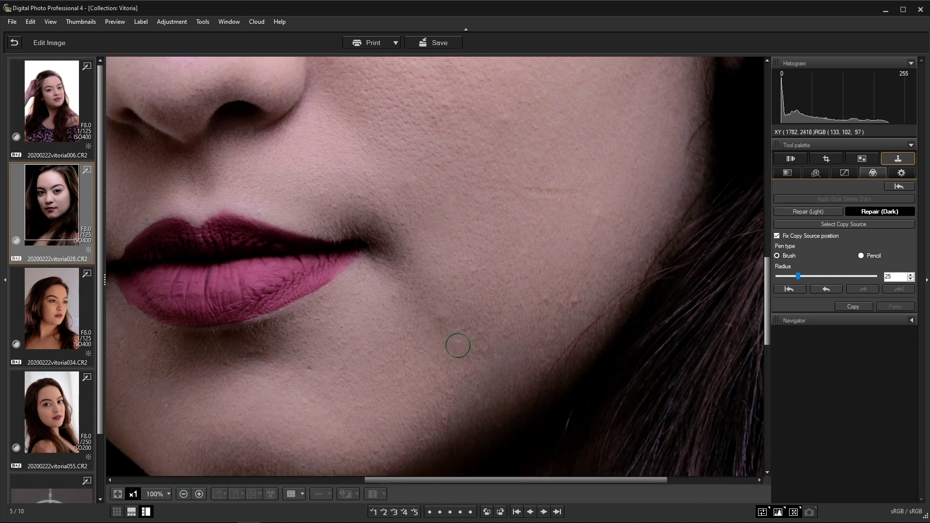
key(space)
drag(508, 262, 527, 419)
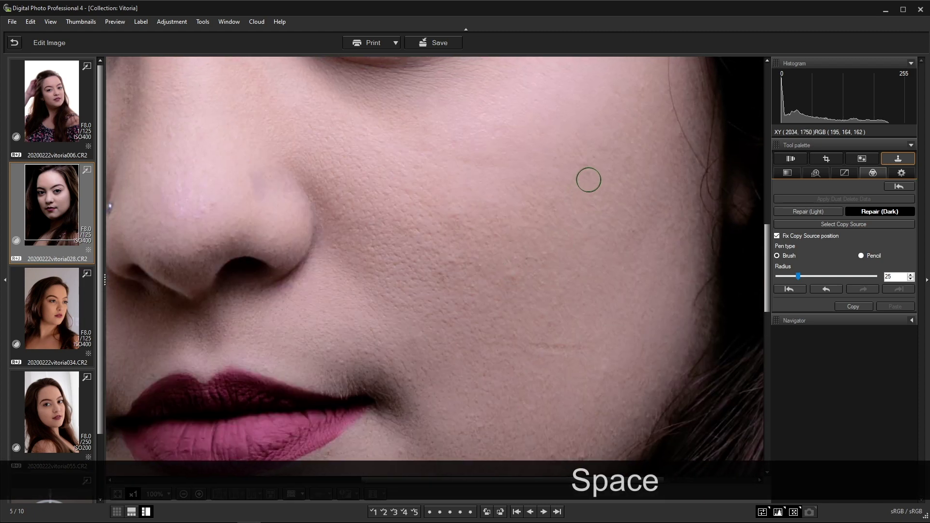
key(space)
mouse_move(567, 189)
mouse_down()
mouse_move(557, 234)
mouse_move(542, 209)
mouse_move(556, 348)
mouse_move(570, 357)
mouse_up()
key(space)
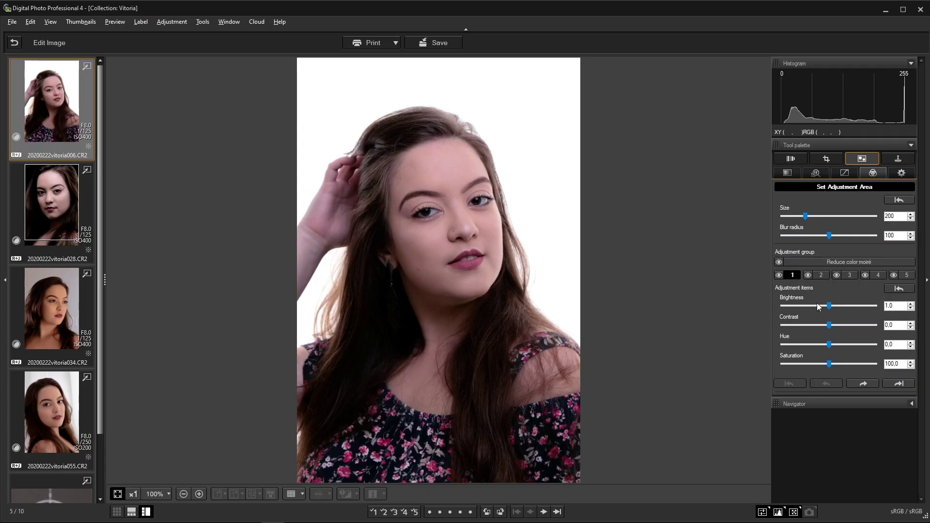
On photo 006, prepare partial adjustment group 1 with brightness 47.0, brush size 76 and blur radius 176.
drag(830, 306, 840, 306)
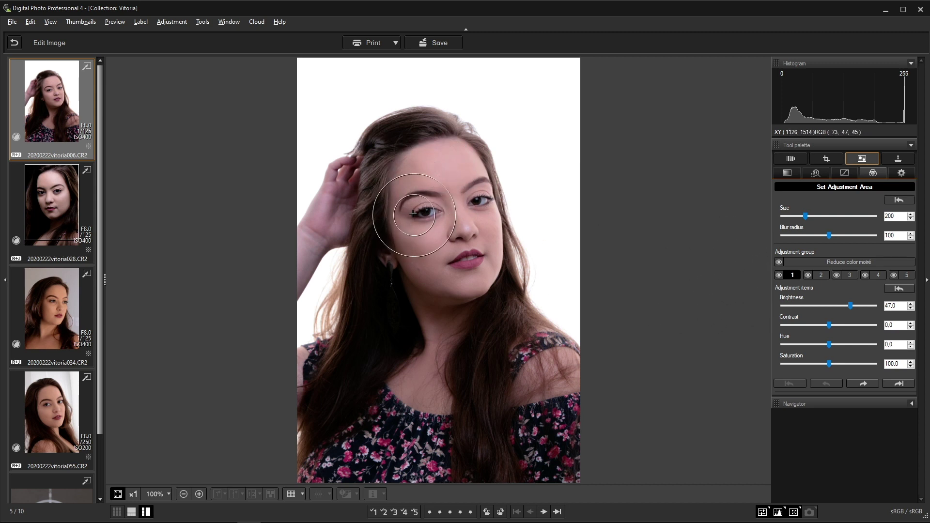
drag(806, 216, 828, 216)
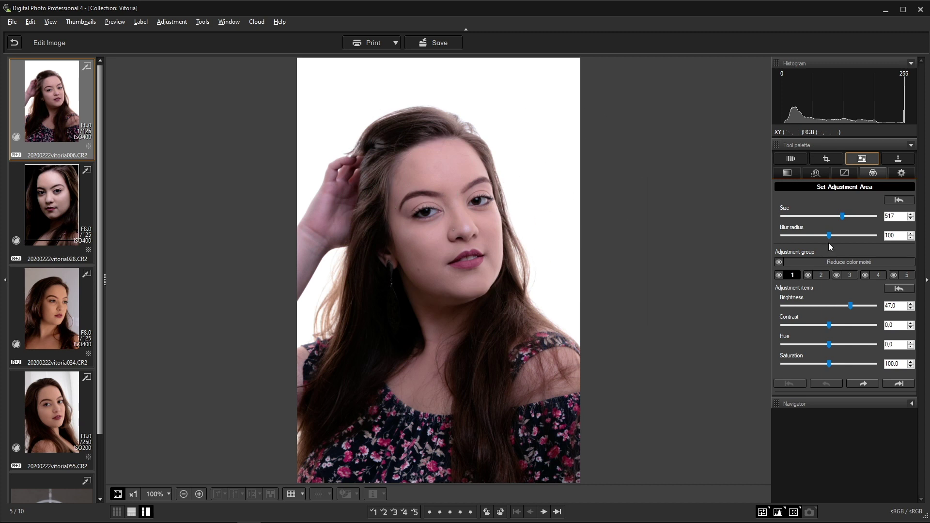
click(817, 216)
click(787, 216)
drag(829, 235, 847, 236)
click(859, 235)
drag(800, 239, 790, 240)
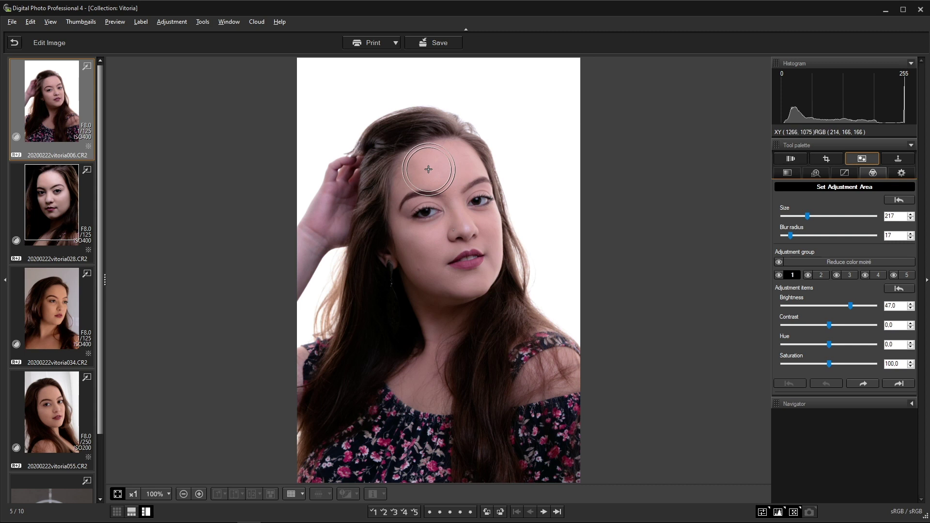
drag(791, 236, 862, 241)
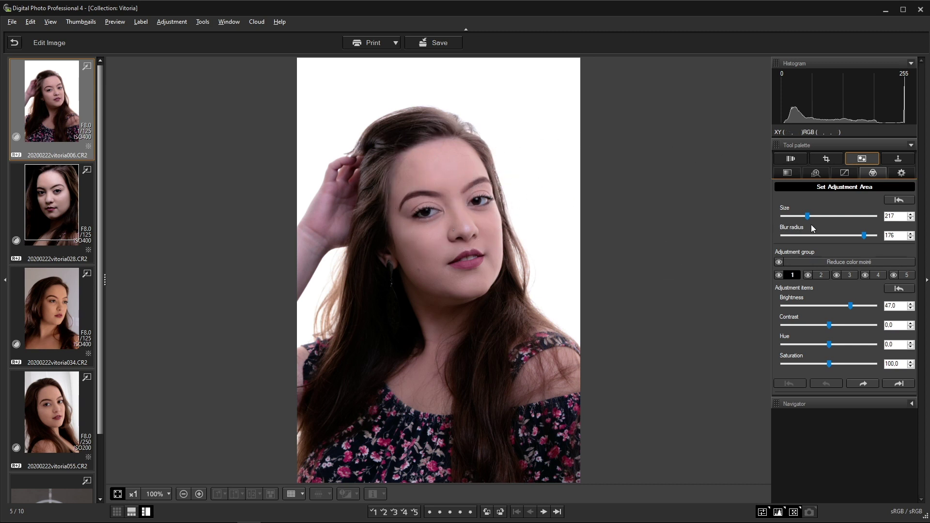
drag(807, 216, 790, 216)
Paint the group 1 adjustment area over the forehead, cheeks, chin and neck of photo 006.
click(441, 163)
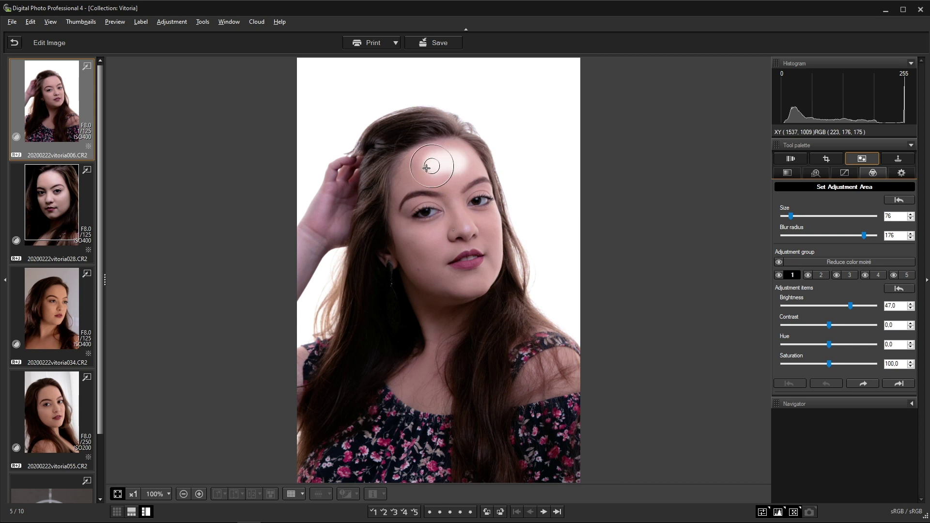
drag(415, 170, 406, 186)
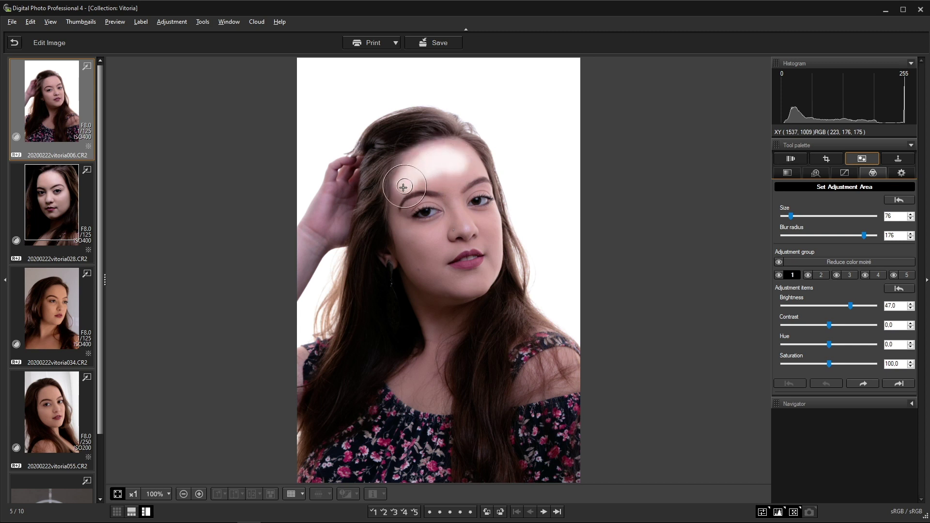
mouse_move(402, 223)
mouse_down()
mouse_move(423, 228)
mouse_move(408, 244)
mouse_move(441, 277)
mouse_move(466, 281)
mouse_move(488, 260)
mouse_move(493, 241)
mouse_move(441, 246)
mouse_move(438, 230)
mouse_move(463, 214)
mouse_move(463, 231)
mouse_move(474, 198)
mouse_move(486, 220)
mouse_move(481, 168)
mouse_move(464, 151)
mouse_move(431, 152)
mouse_move(405, 170)
mouse_move(452, 181)
mouse_move(419, 189)
mouse_move(418, 198)
mouse_move(456, 196)
mouse_move(420, 211)
mouse_move(431, 247)
mouse_move(418, 208)
mouse_move(471, 189)
mouse_move(478, 176)
mouse_move(465, 180)
mouse_move(486, 231)
mouse_move(468, 270)
mouse_up()
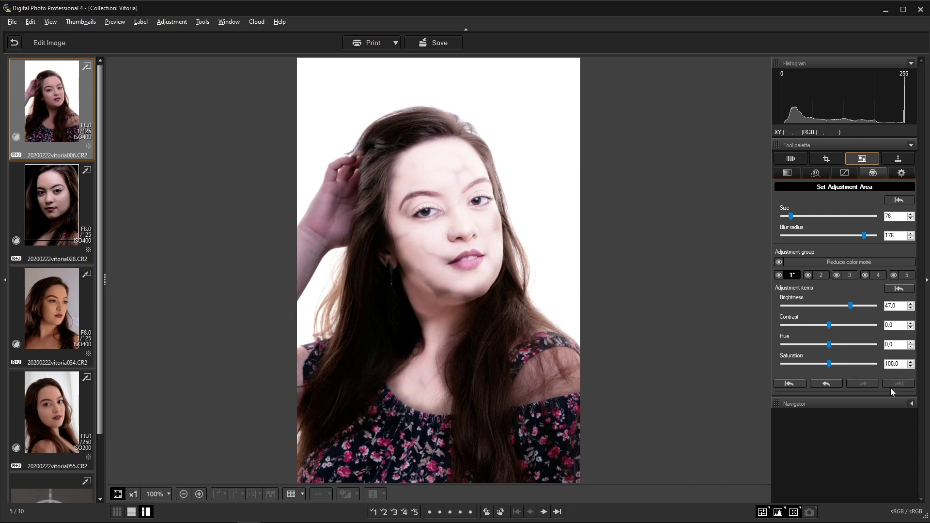
Change the painted group 1 adjustment to brightness 0.0, contrast 28.0 and saturation 119.0.
drag(851, 307, 831, 310)
key(Return)
text(0)
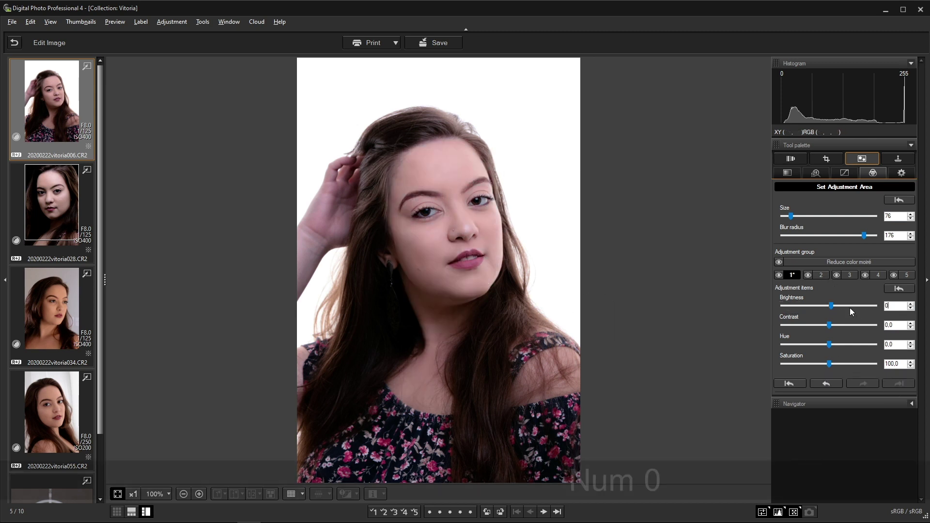
key(Return)
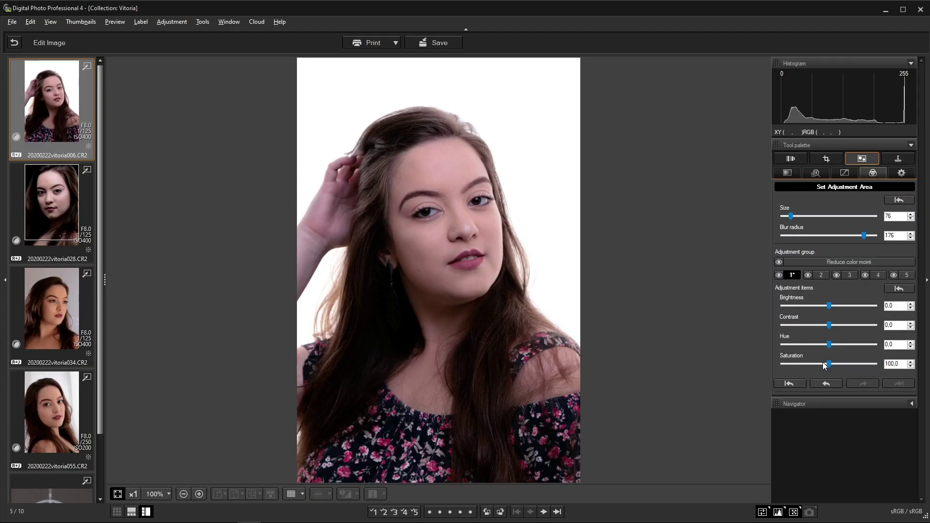
click(829, 364)
drag(836, 363, 838, 363)
click(829, 327)
drag(839, 328, 839, 328)
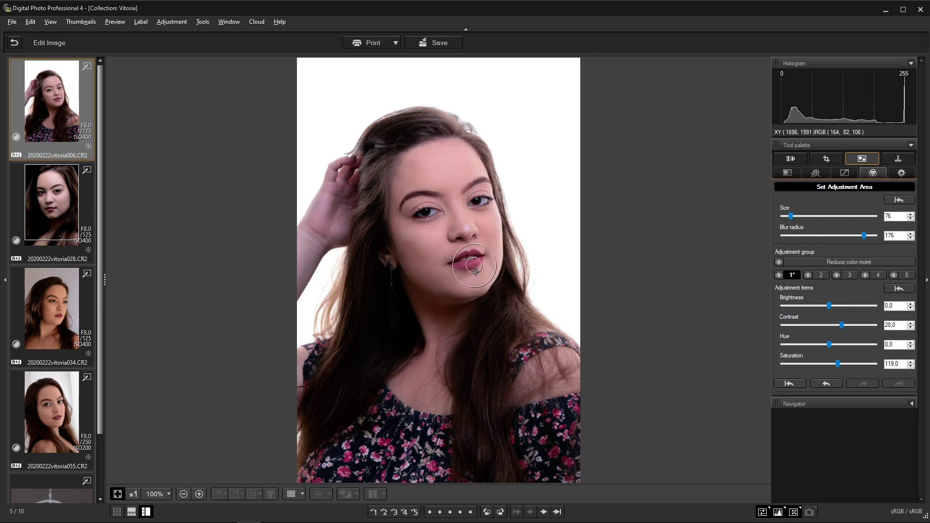
Set partial adjustment group 2 to brightness 53.0 and paint over the floral dress beside the hair in photo 006.
click(822, 276)
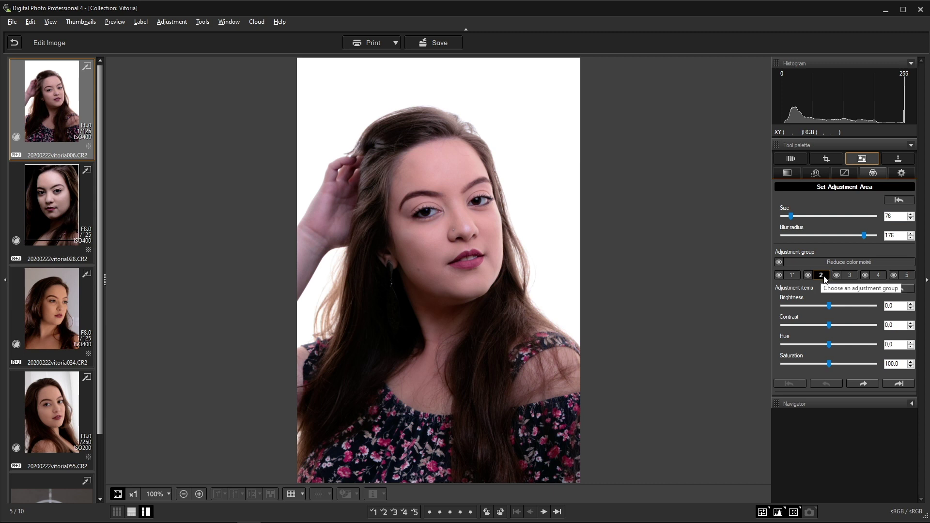
drag(830, 305, 841, 310)
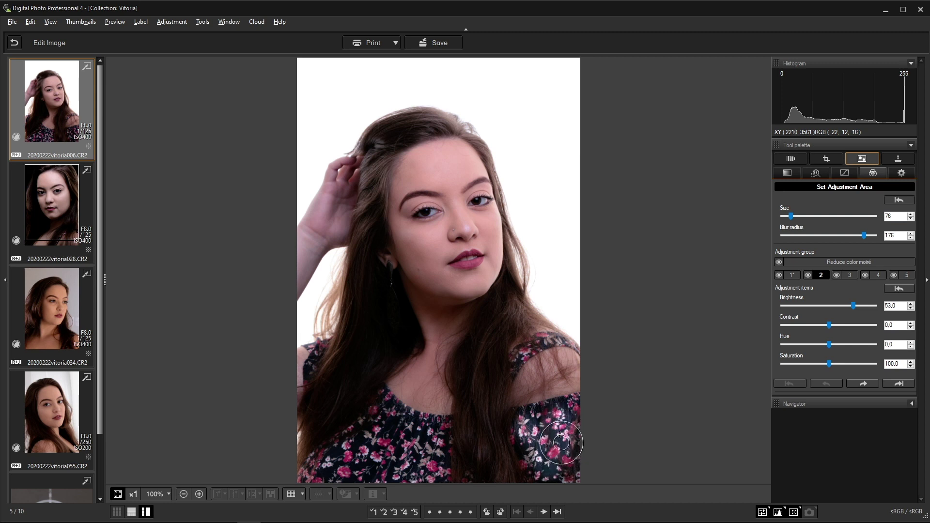
click(536, 421)
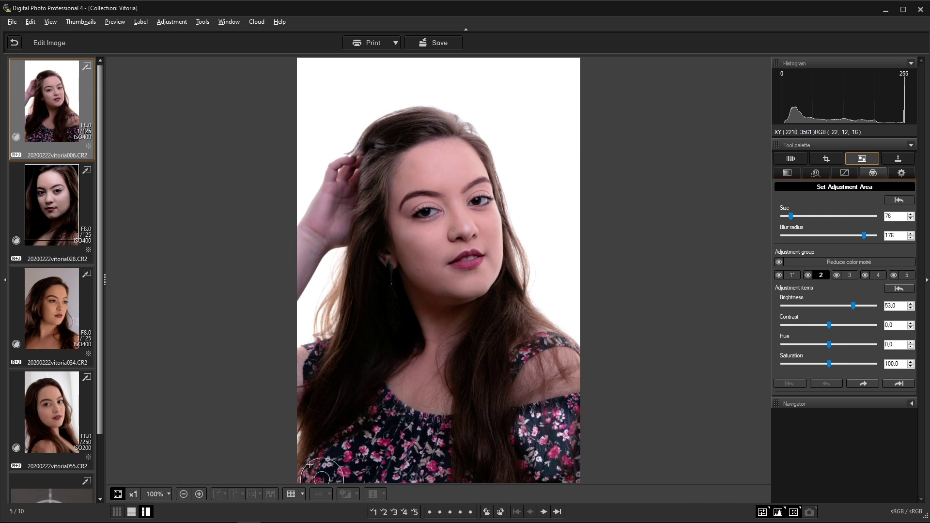
Extend the group 2 area over the rest of the dress with brush size 126 and the shoulder strap with size 42.
drag(792, 215, 808, 217)
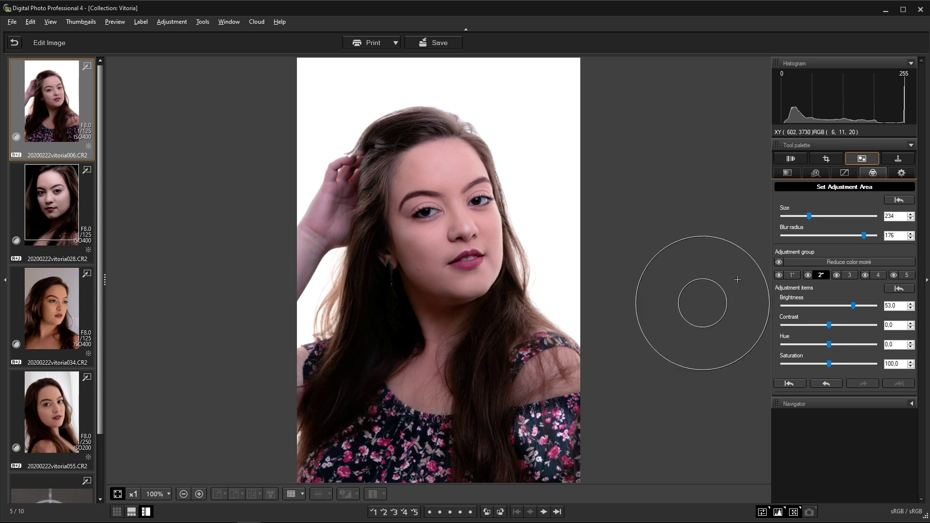
drag(809, 216, 796, 216)
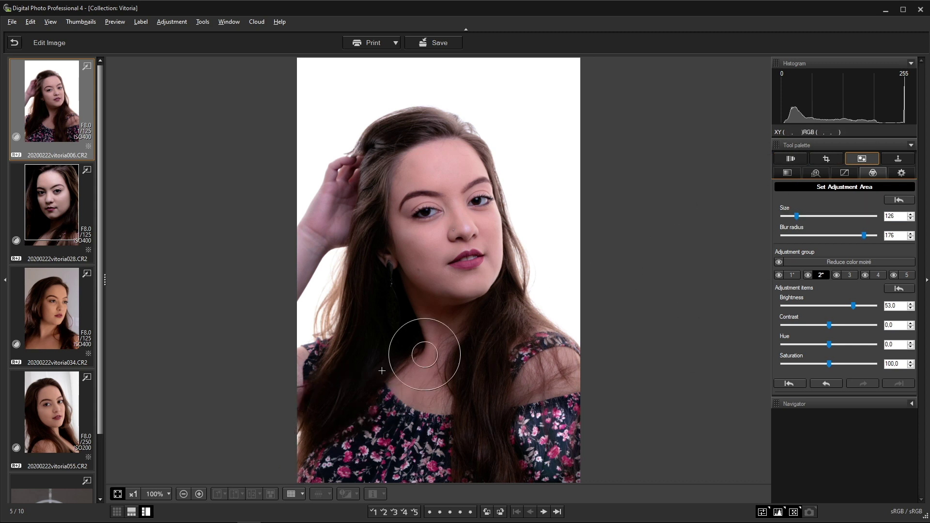
mouse_move(347, 446)
mouse_down()
mouse_move(328, 462)
mouse_move(350, 461)
mouse_move(334, 469)
mouse_move(416, 469)
mouse_move(429, 455)
mouse_move(385, 415)
mouse_move(424, 449)
mouse_move(329, 471)
mouse_move(429, 469)
mouse_move(376, 459)
mouse_move(401, 450)
mouse_up()
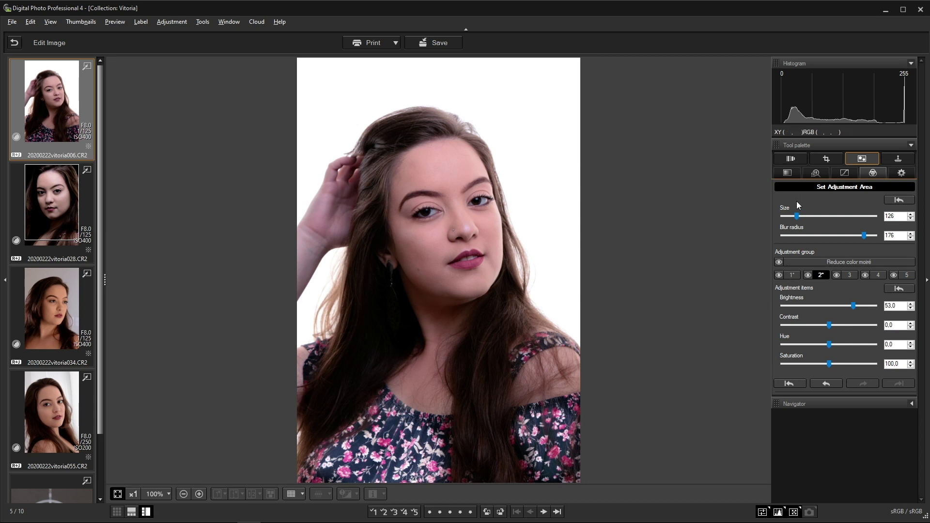
drag(797, 215, 788, 215)
mouse_move(502, 338)
mouse_down()
mouse_move(521, 351)
mouse_move(514, 361)
mouse_move(543, 341)
mouse_move(566, 342)
mouse_move(517, 359)
mouse_up()
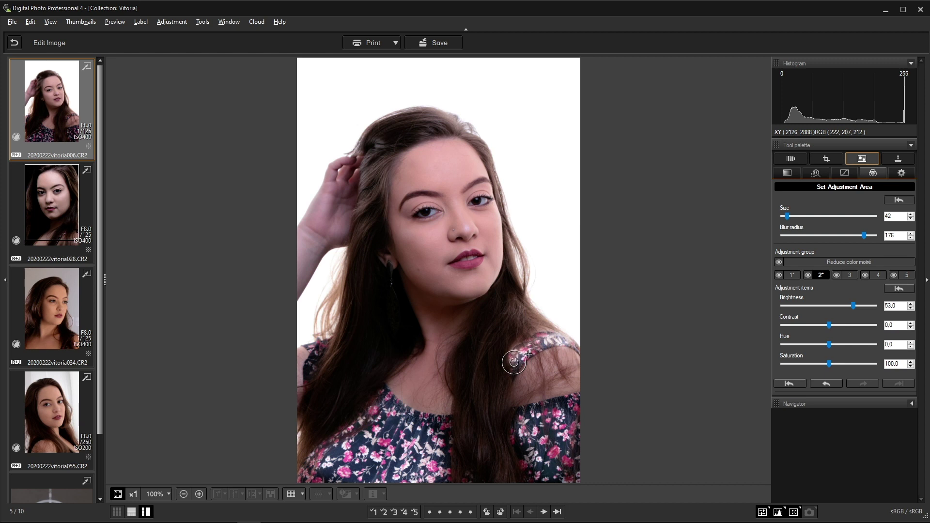
Change the dress adjustment's brightness to 0.0 and its hue to -27.0, trying hue 25.0 first.
double_click(901, 308)
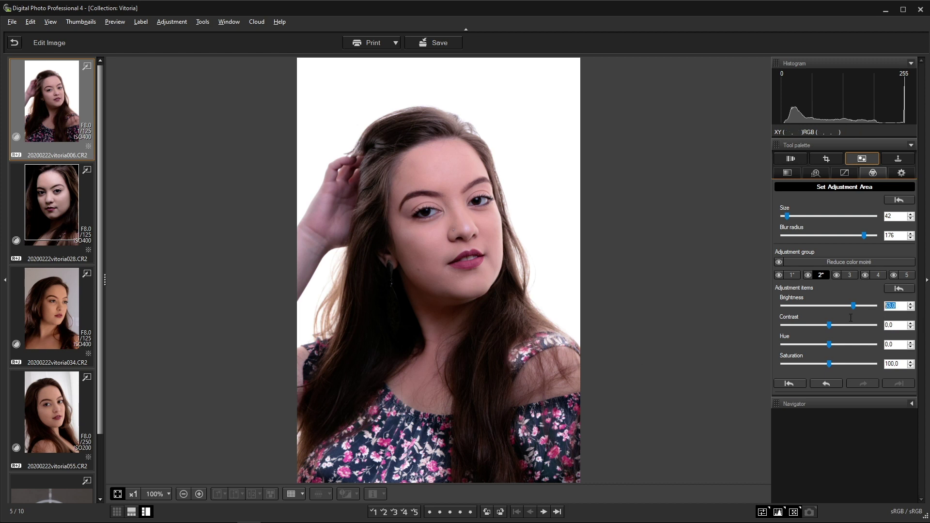
text(0)
key(Return)
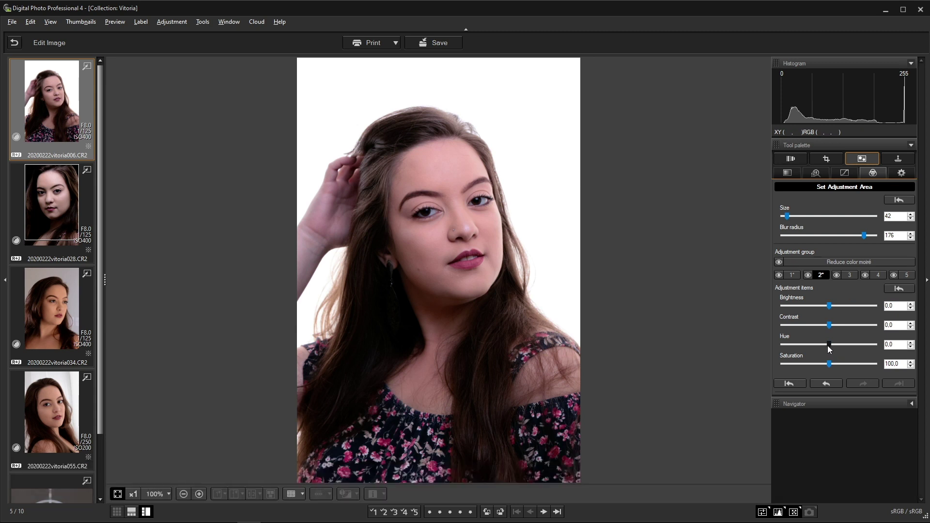
drag(829, 344, 848, 344)
drag(860, 345, 868, 345)
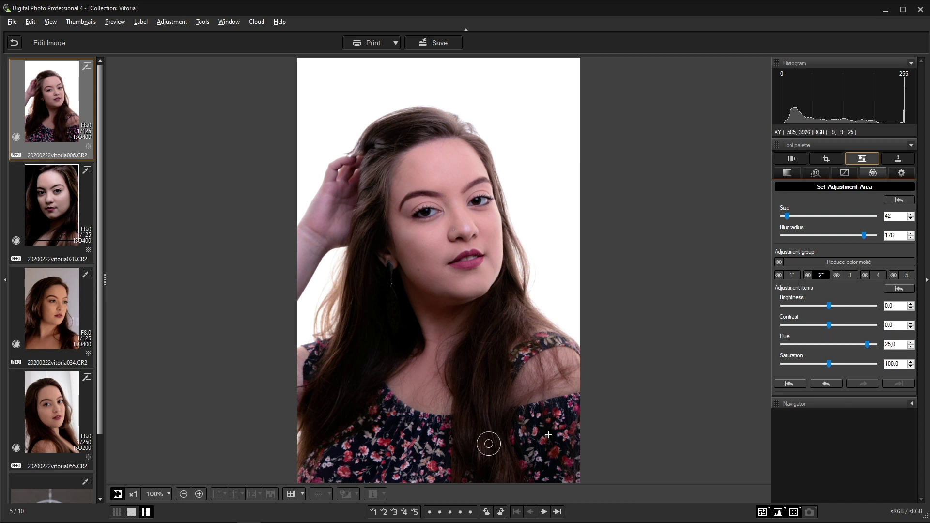
click(867, 344)
drag(867, 344, 788, 346)
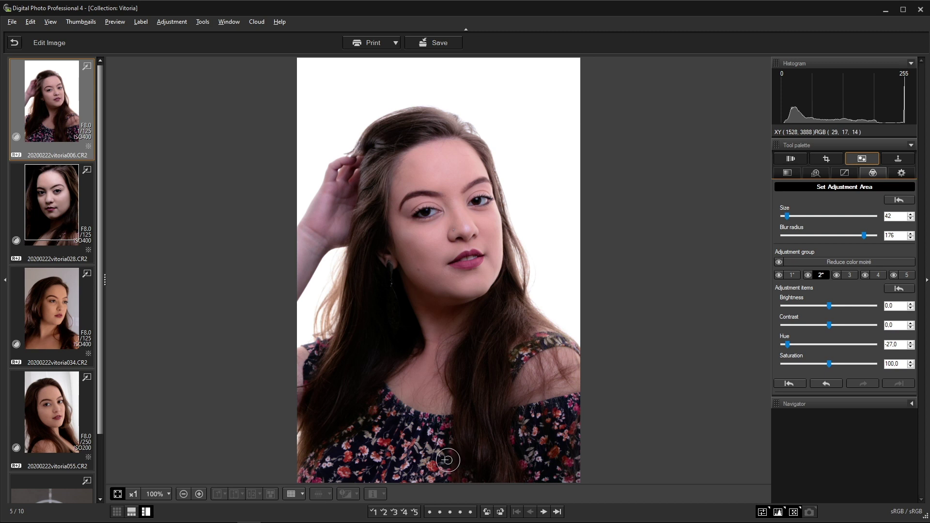
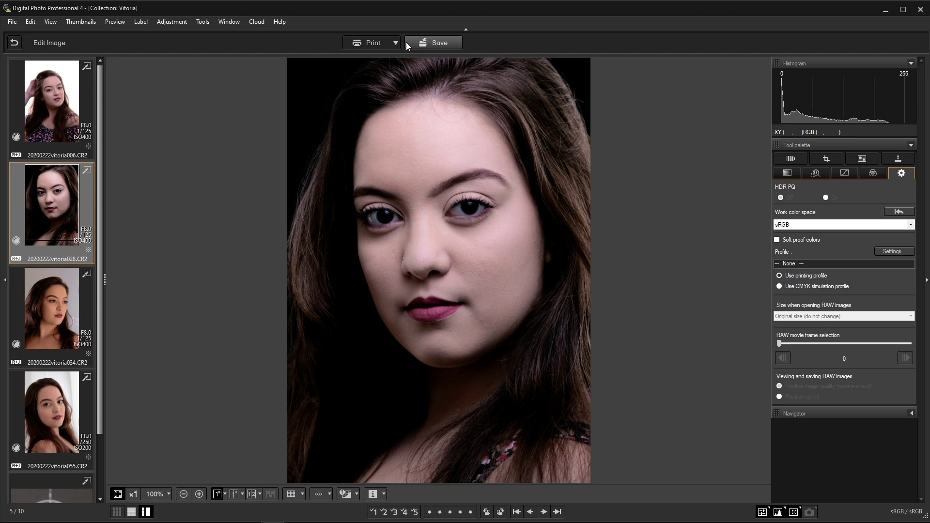
Examine the Convert and save options for photo 028, including output resolution and resizing, and leave without saving.
click(436, 43)
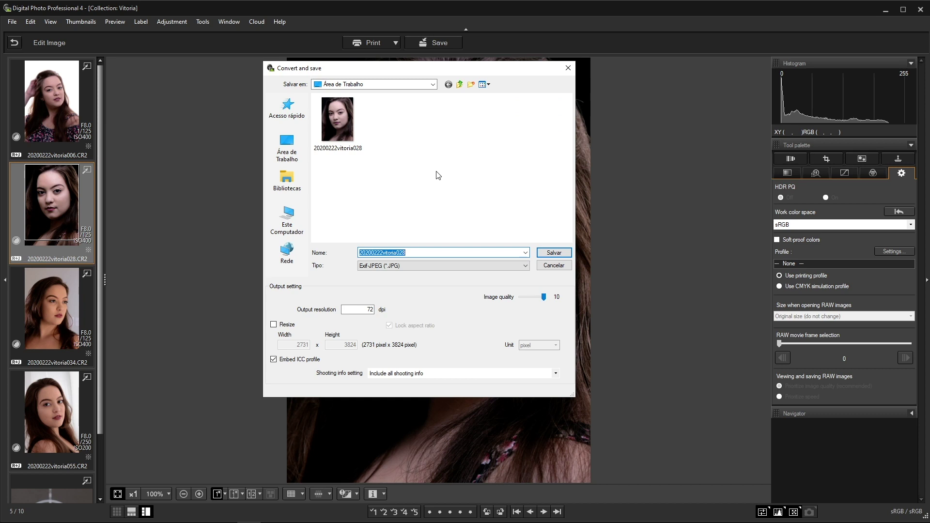
click(362, 310)
click(274, 324)
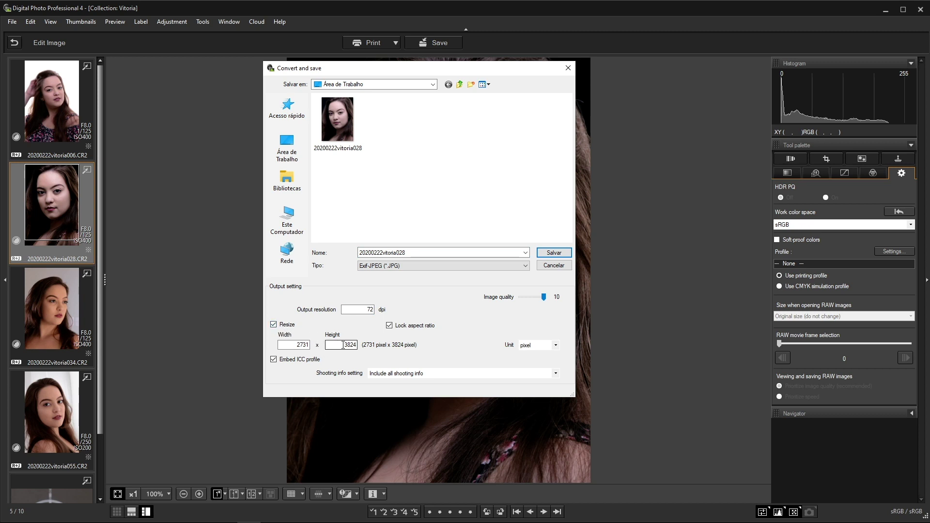
click(365, 309)
click(554, 266)
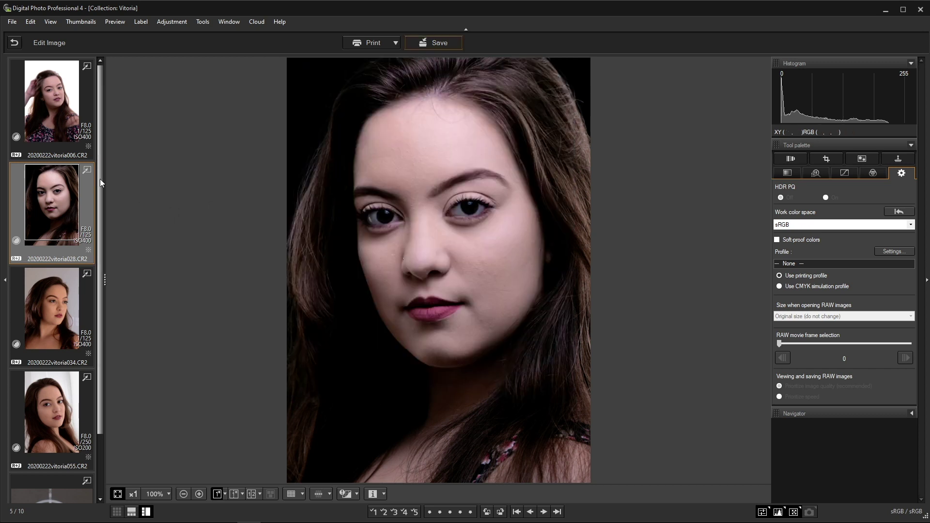
Browse through the collection's thumbnails and display photo 001 with the focus target.
scroll(101, 179, down, 2)
scroll(101, 145, up, 2)
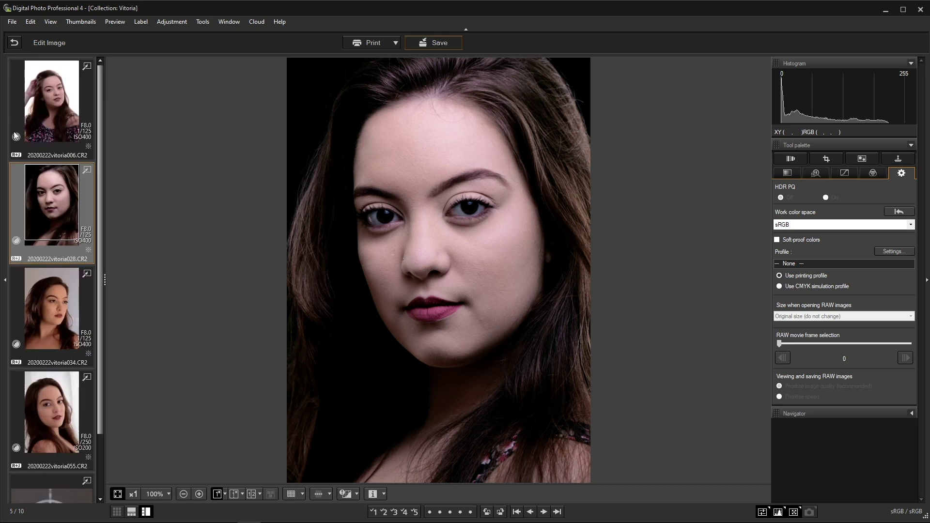
scroll(99, 268, down, 2)
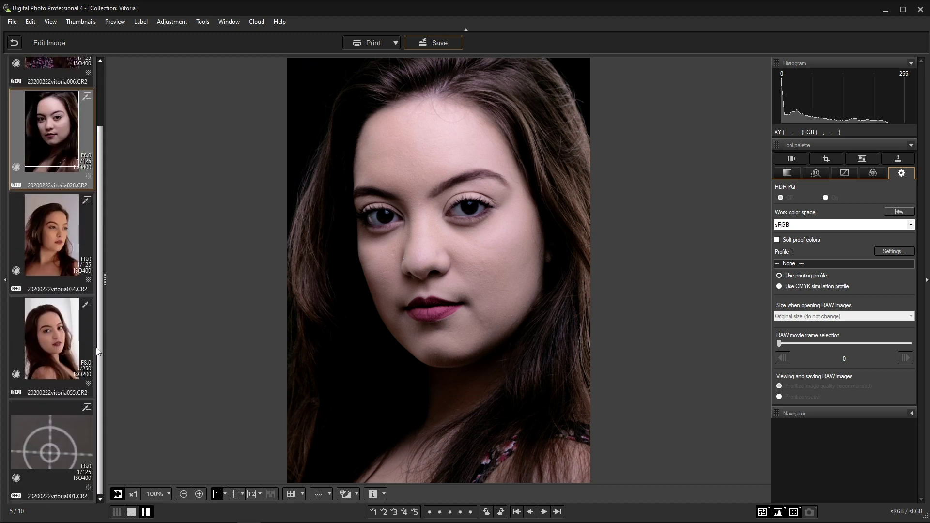
click(42, 434)
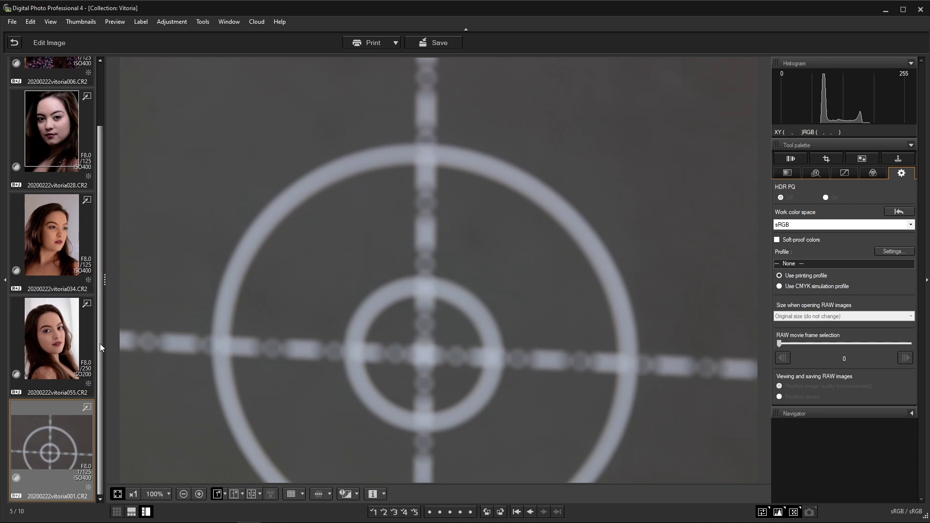
drag(100, 342, 117, 190)
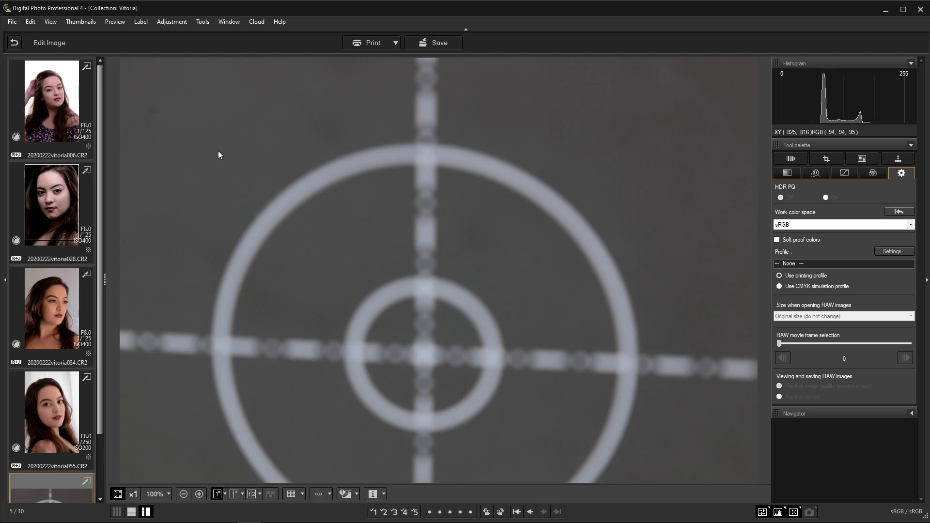
Open the batch process settings for the collection's photos and choose to save into a specified destination folder.
click(12, 22)
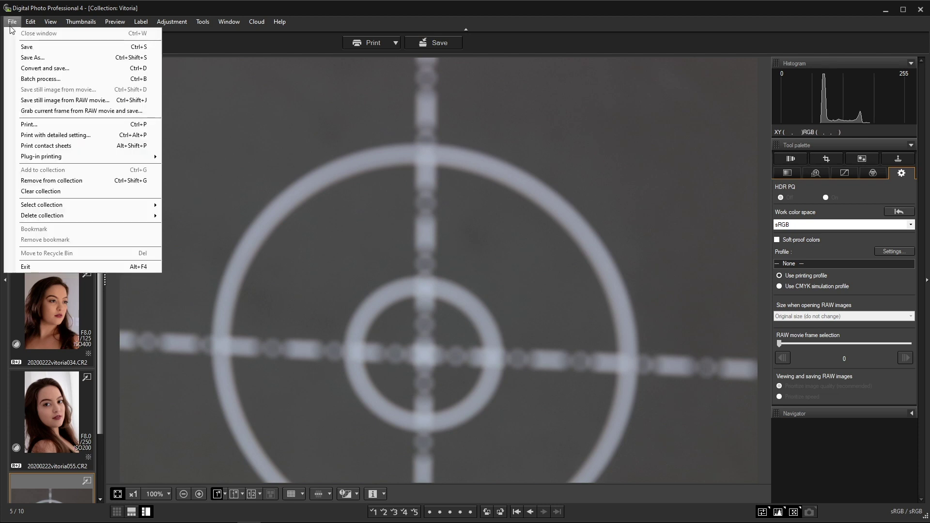
click(60, 79)
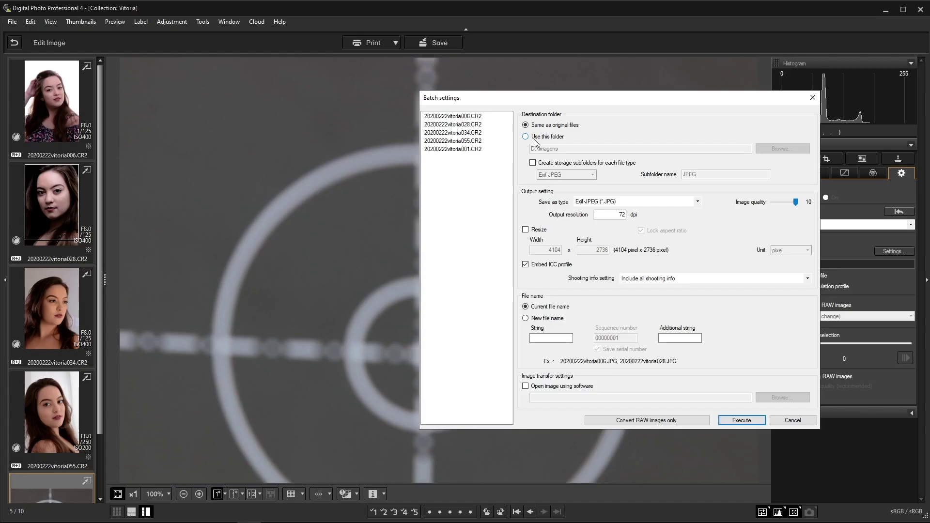
click(526, 138)
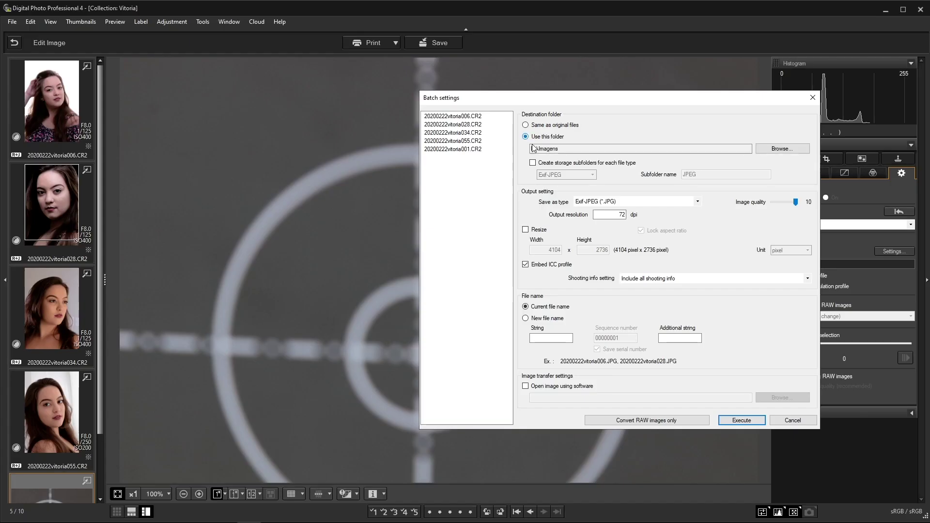
Create a new folder named Canon Professional Photo inside D:\Imagens and use it as the batch destination.
click(779, 150)
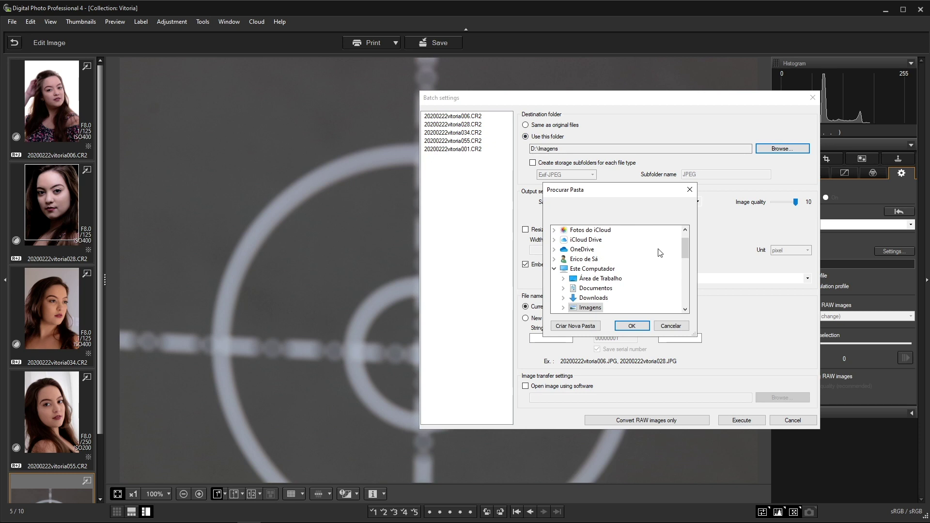
click(575, 327)
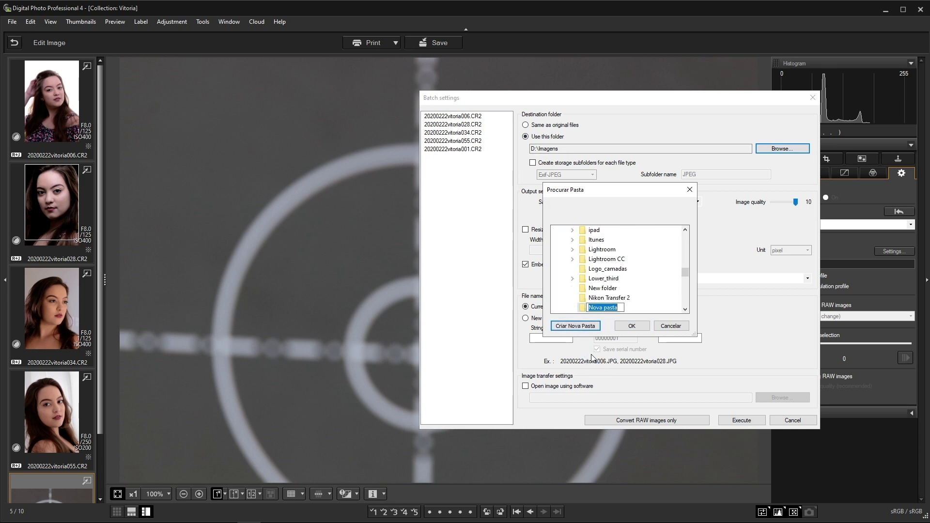
text(Canop)
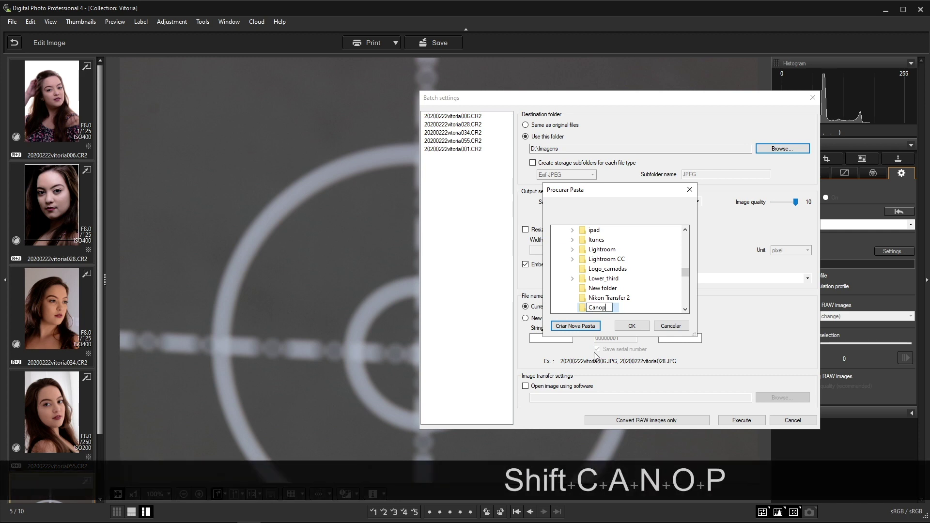
key(BackSpace)
text(n )
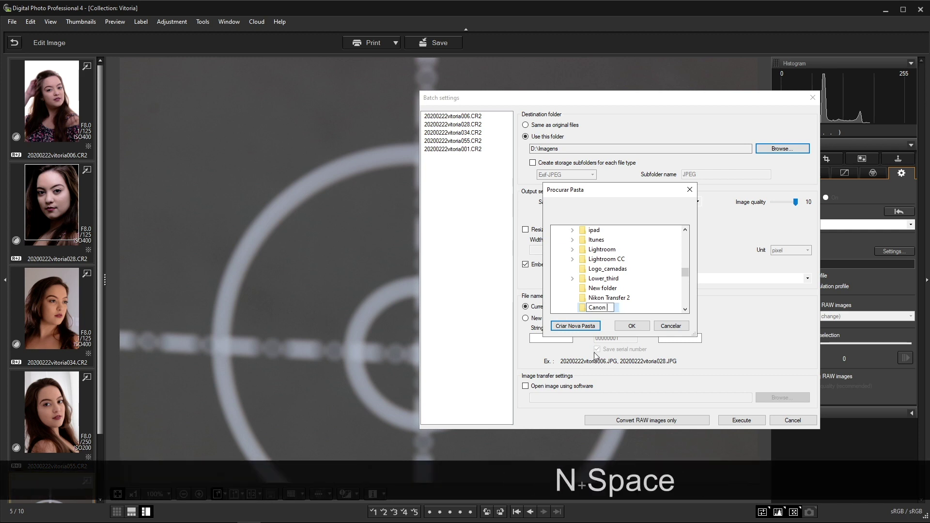
text(Porf)
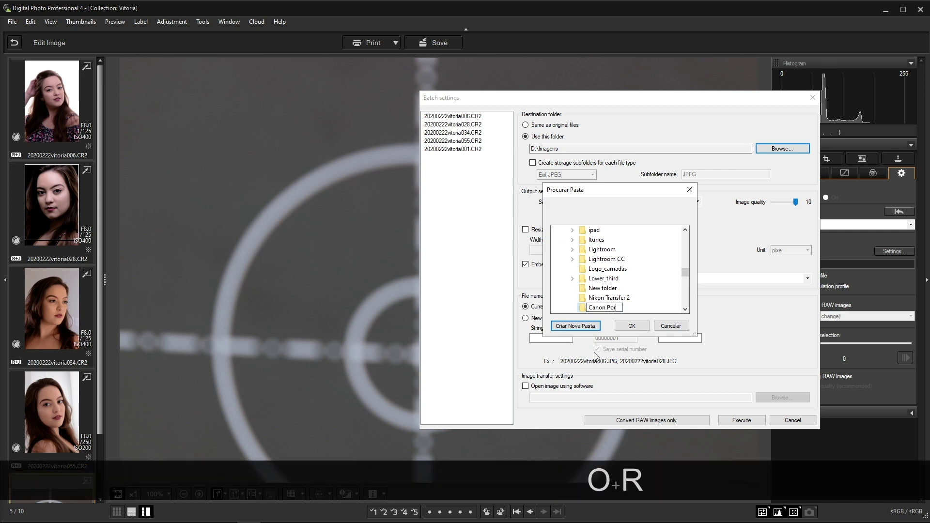
key(BackSpace)
key(BackSpace)
key(BackSpace)
text(rofe)
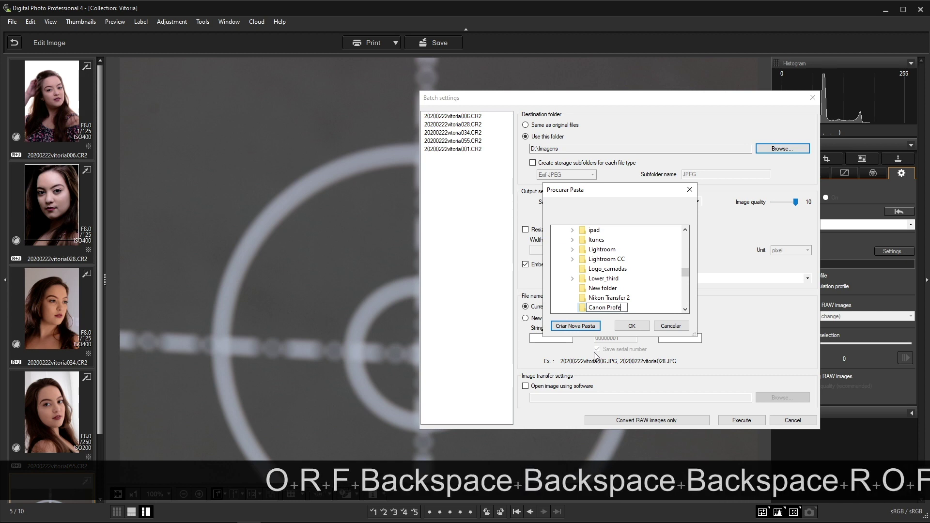
text(ssional P)
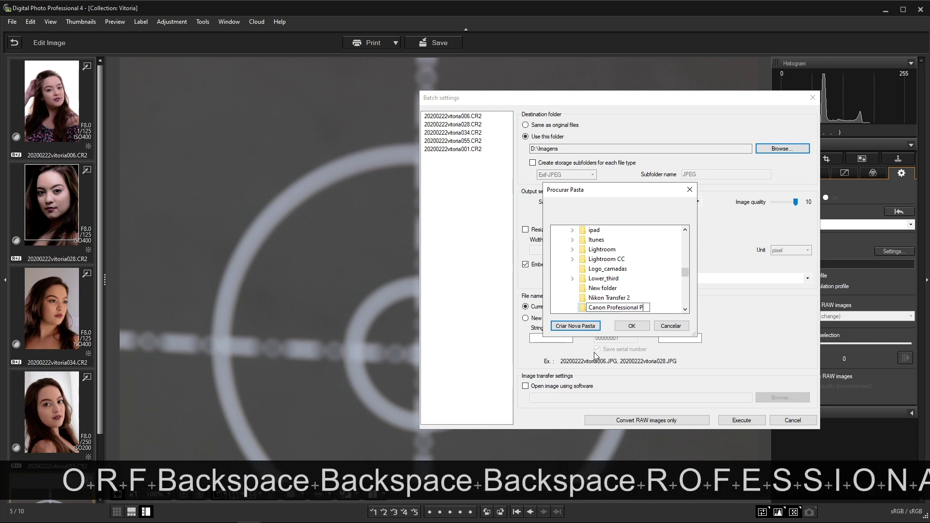
text(hoto)
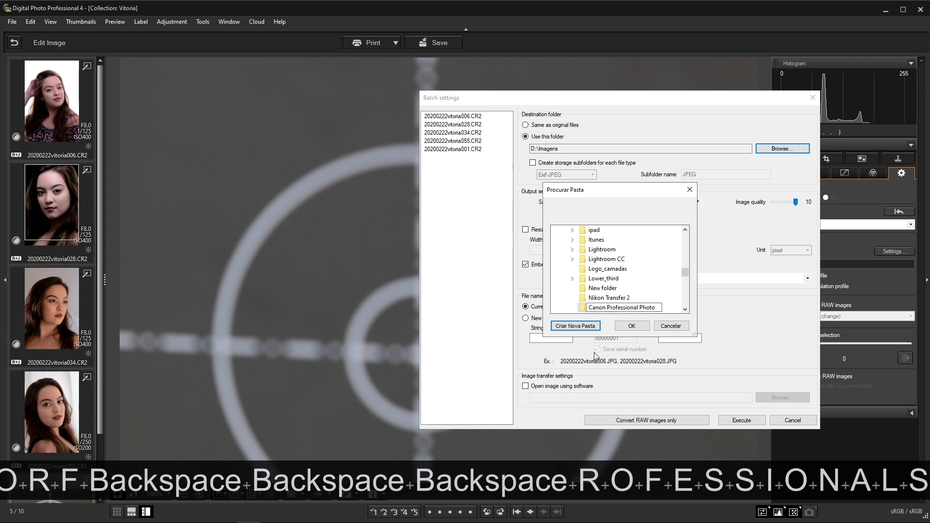
key(Return)
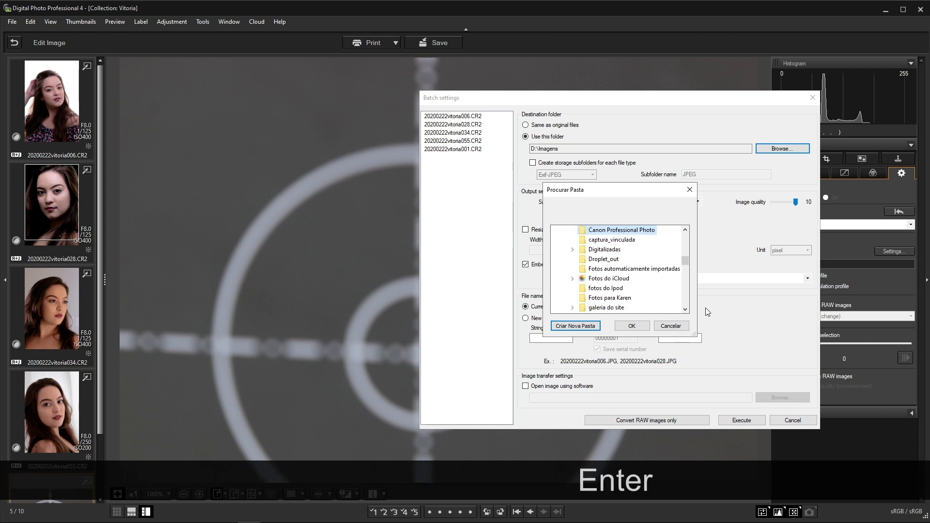
click(637, 328)
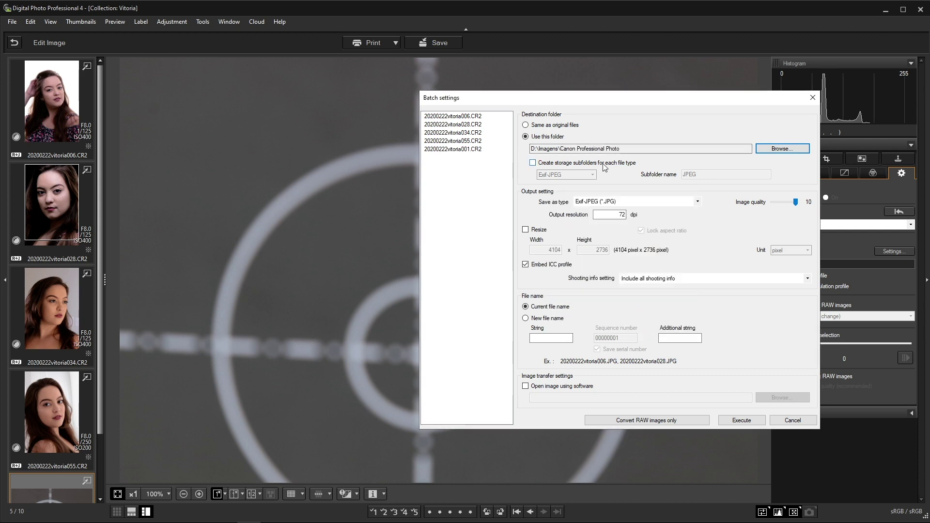
Try the storage subfolders option for each file type, turn it back off, and check the output resolution.
click(536, 164)
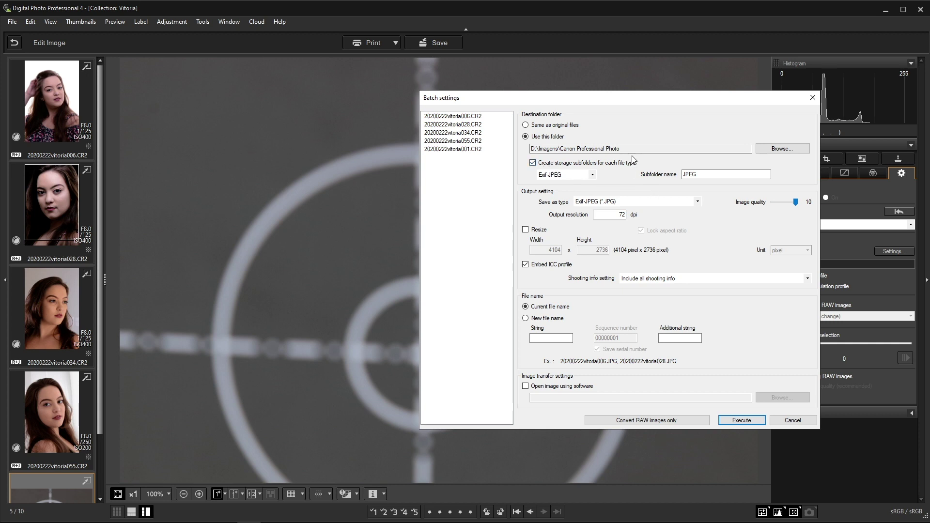
click(533, 163)
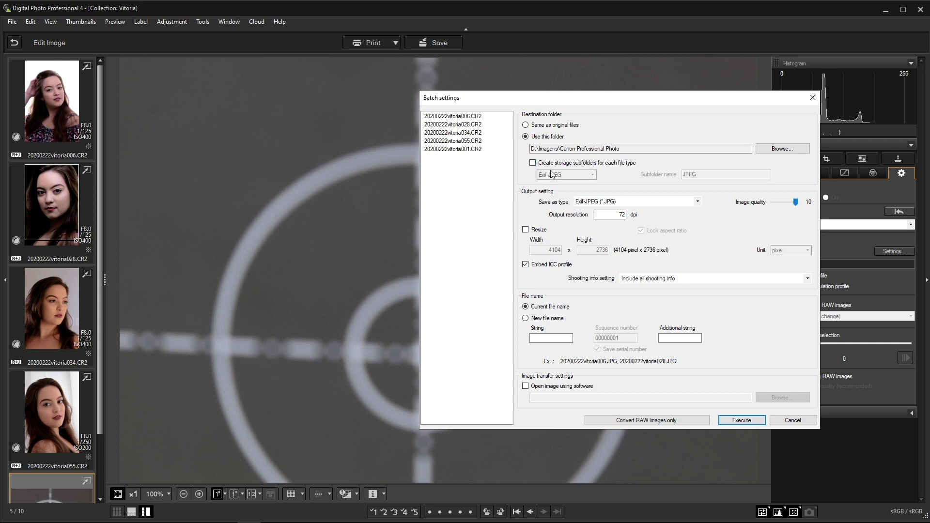
click(624, 214)
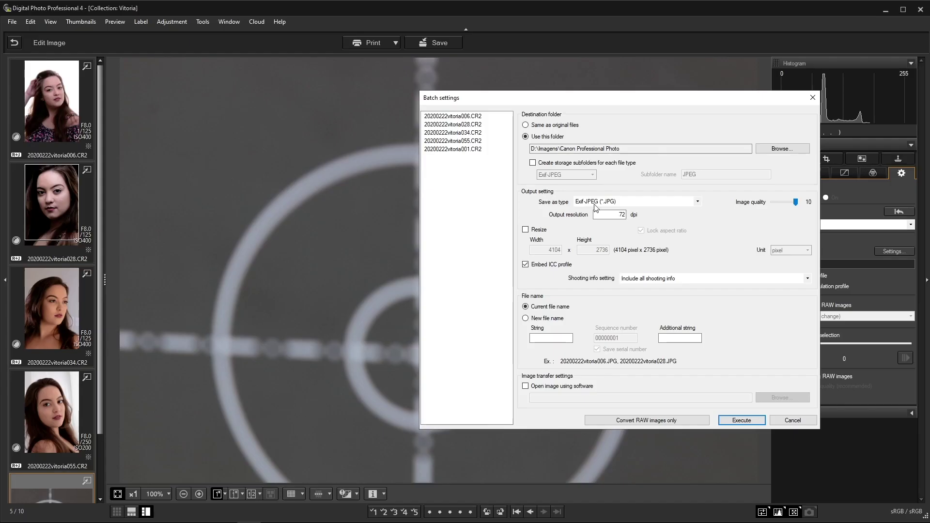
Keep Exif-JPEG as the batch's save type, try 300 dpi, and settle on an output resolution of 72 dpi.
click(698, 202)
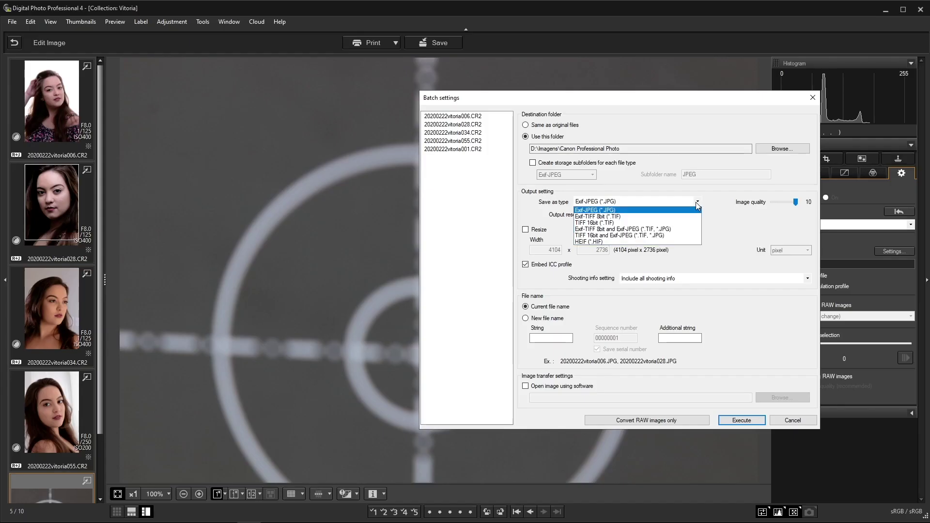
click(634, 211)
click(611, 216)
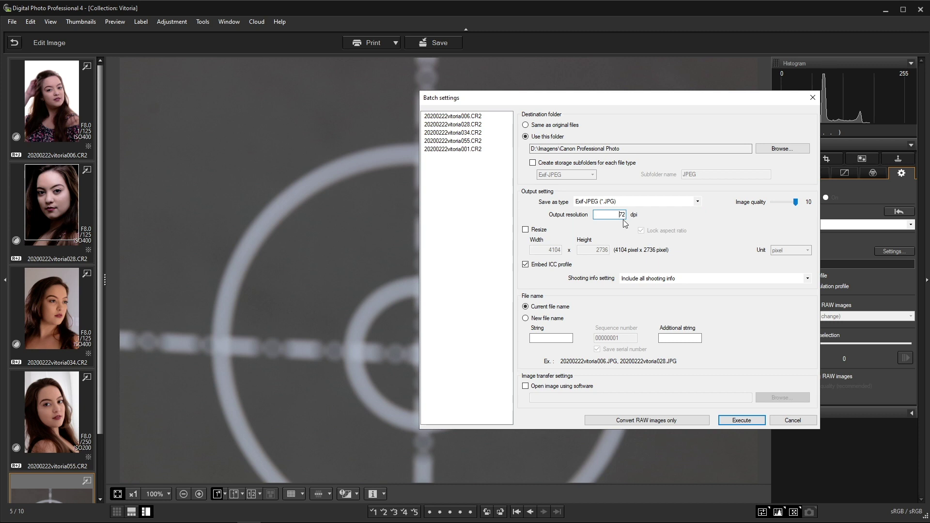
double_click(622, 214)
text(300)
key(BackSpace)
key(BackSpace)
key(BackSpace)
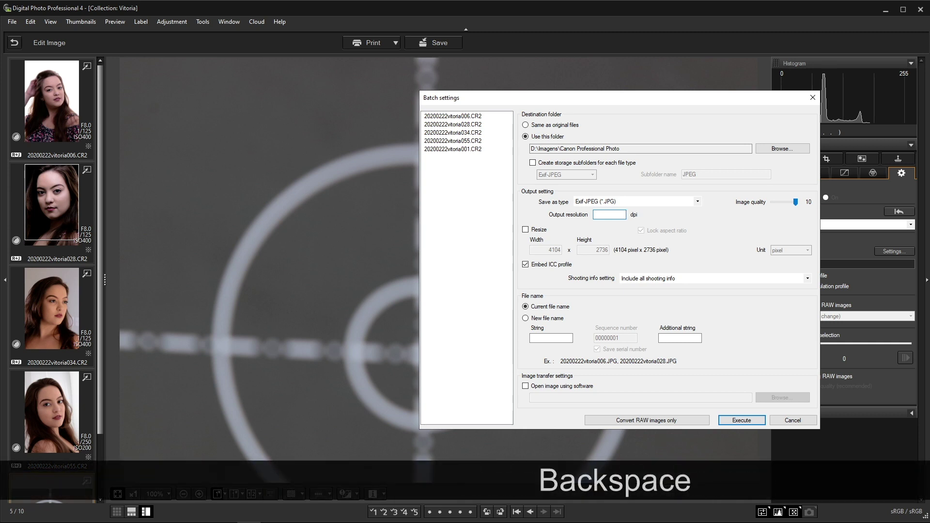
text(72)
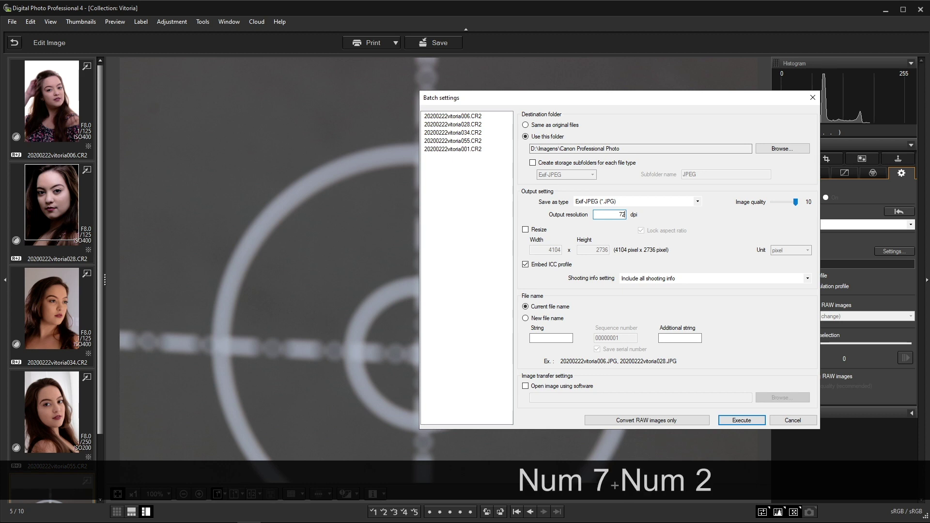
Set the image quality to 8 and resize the output to a height of 2048 pixels with the aspect ratio locked.
click(786, 202)
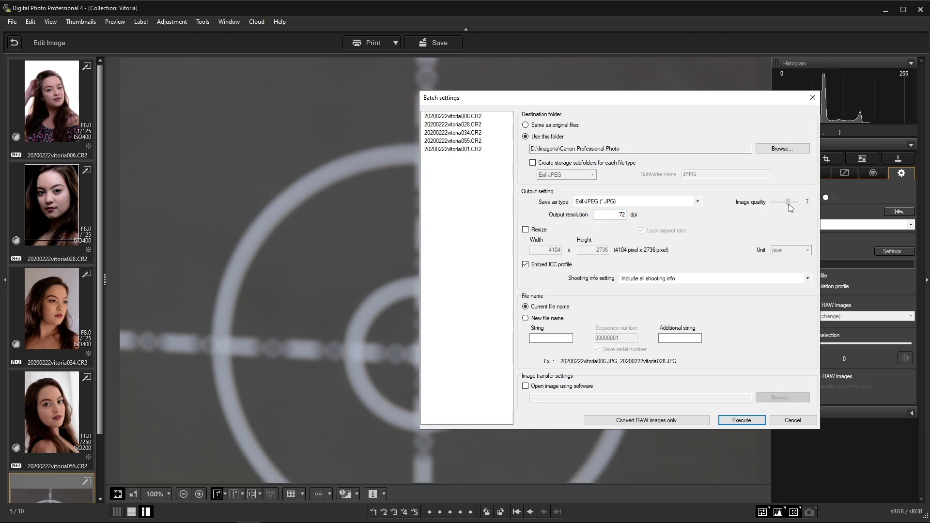
drag(787, 204, 795, 206)
click(526, 230)
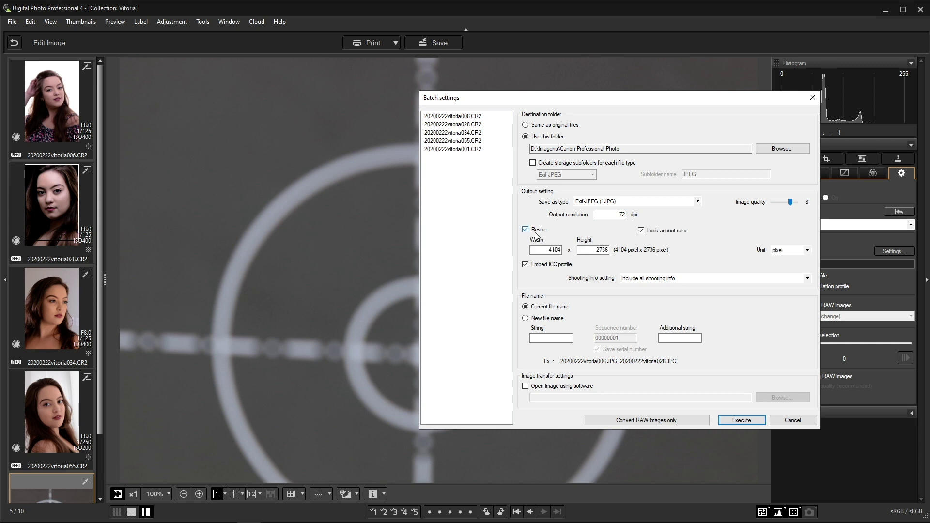
double_click(594, 251)
text(2048)
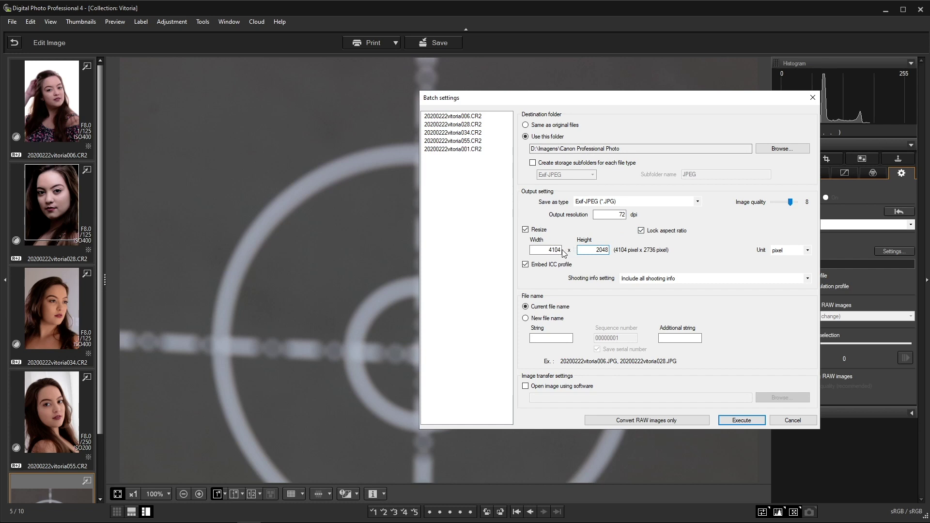
click(560, 250)
click(593, 251)
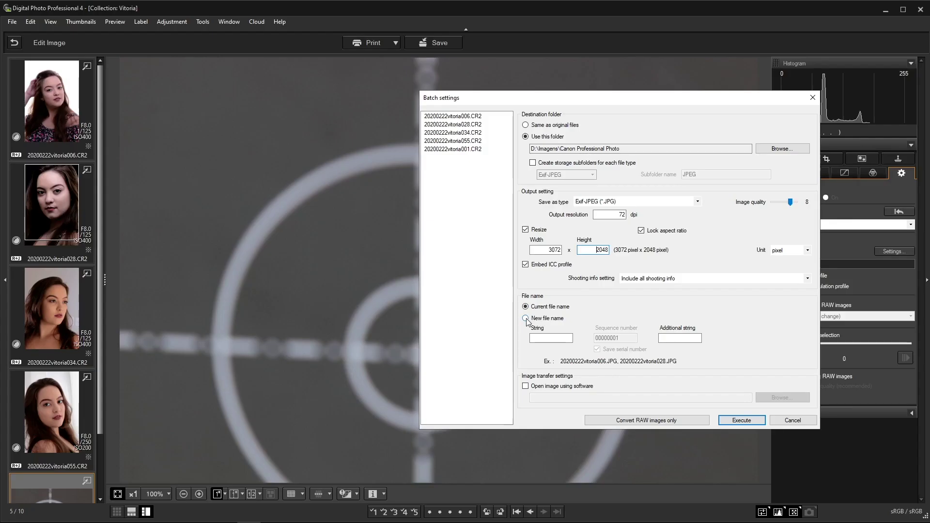
Give the output files a new name made of the collection's name and a sequence number starting at 001.
click(526, 318)
click(562, 340)
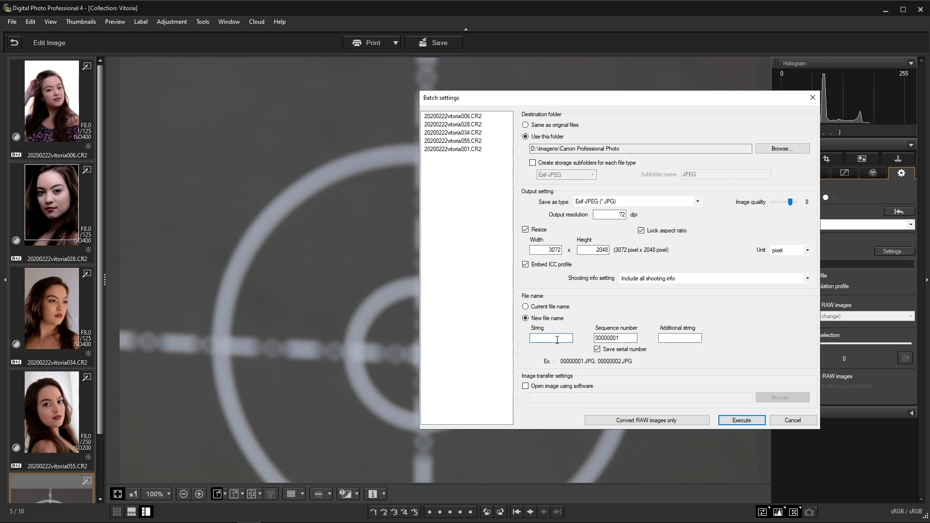
click(672, 342)
click(547, 339)
text(Vitoria)
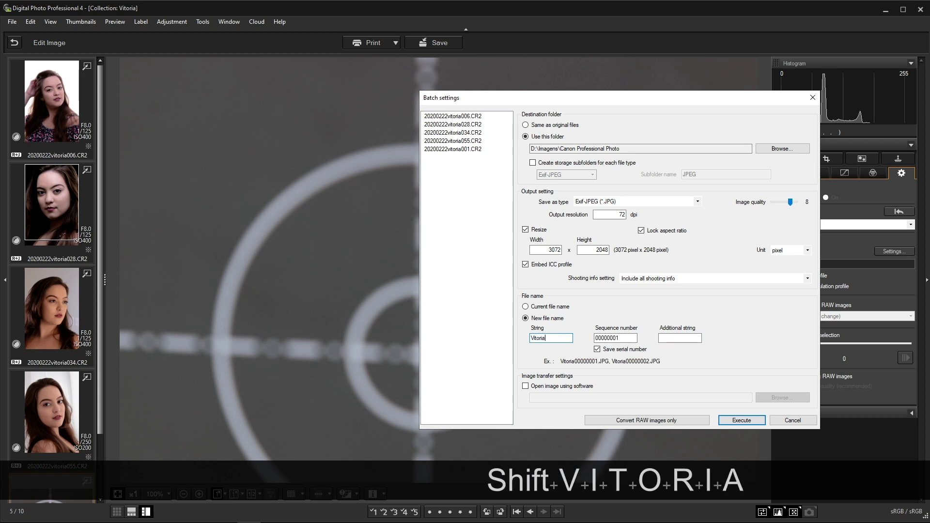
double_click(615, 338)
text(001)
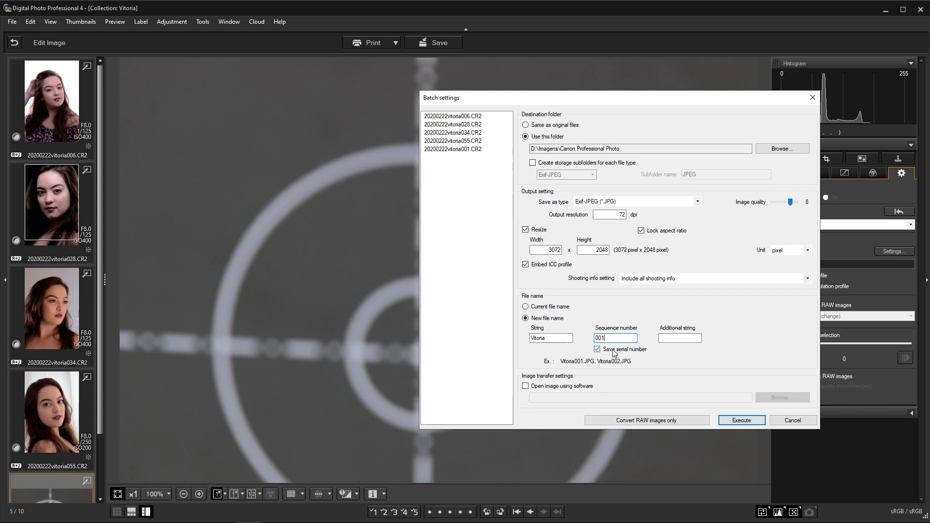
Try "studio" as the additional string in the output file names, then clear it.
click(680, 338)
text(studio)
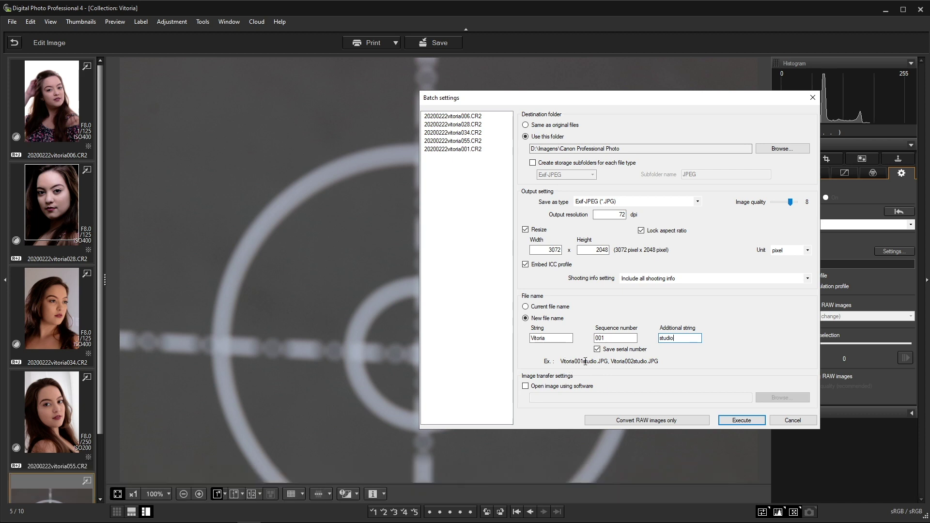
drag(679, 338, 658, 338)
key(BackSpace)
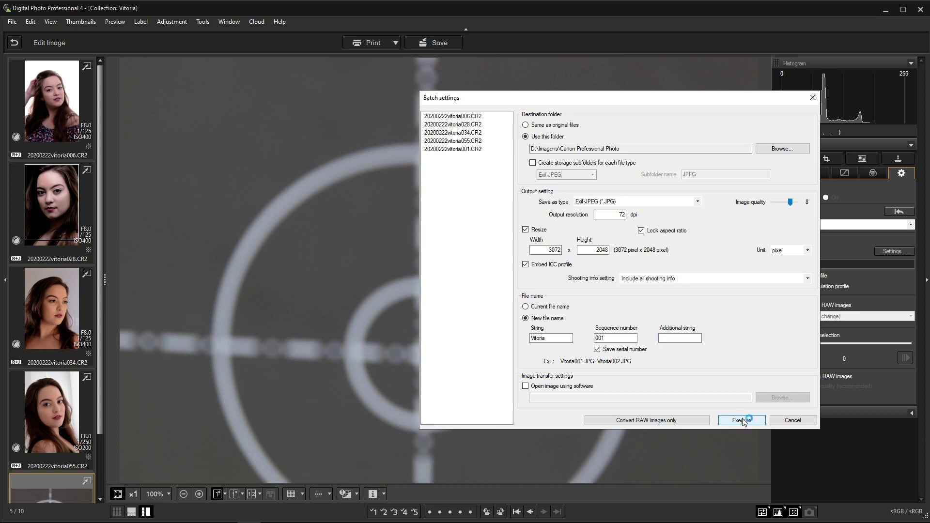
Run the batch export, check its error log, and close the processing dialog.
click(744, 421)
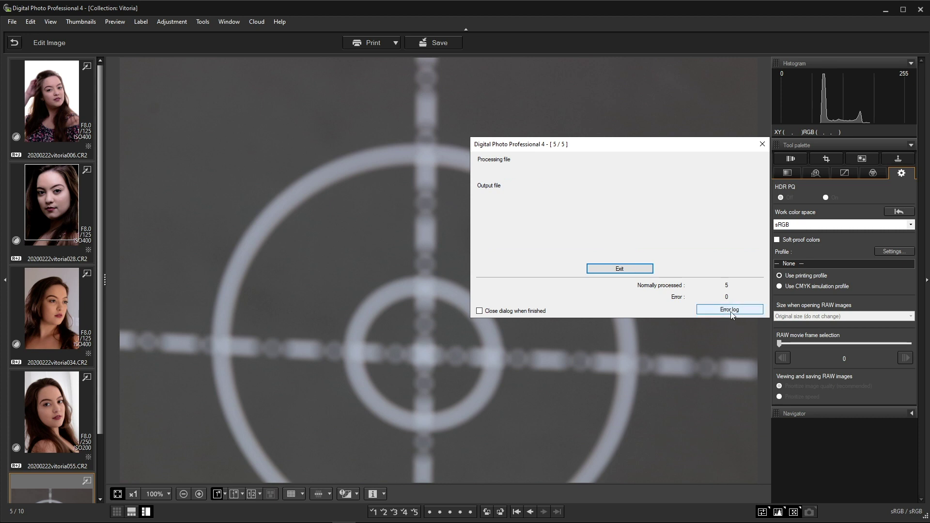
click(735, 312)
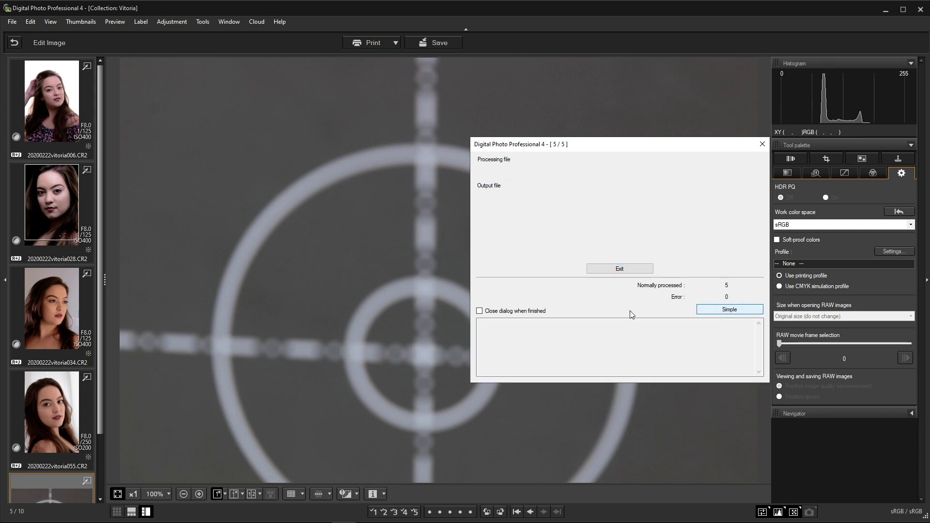
click(619, 269)
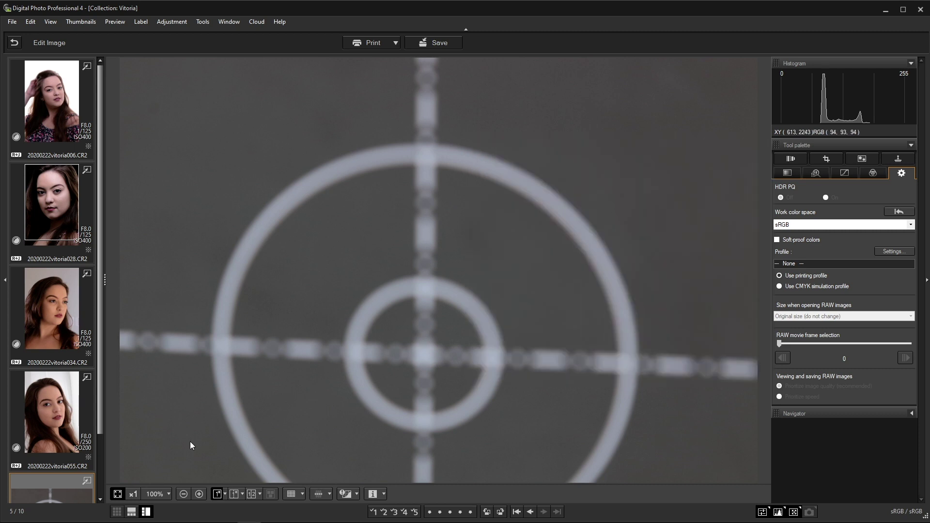
Switch to File Explorer and show the exported files in the Canon Professional Photo folder inside Imagens.
click(83, 513)
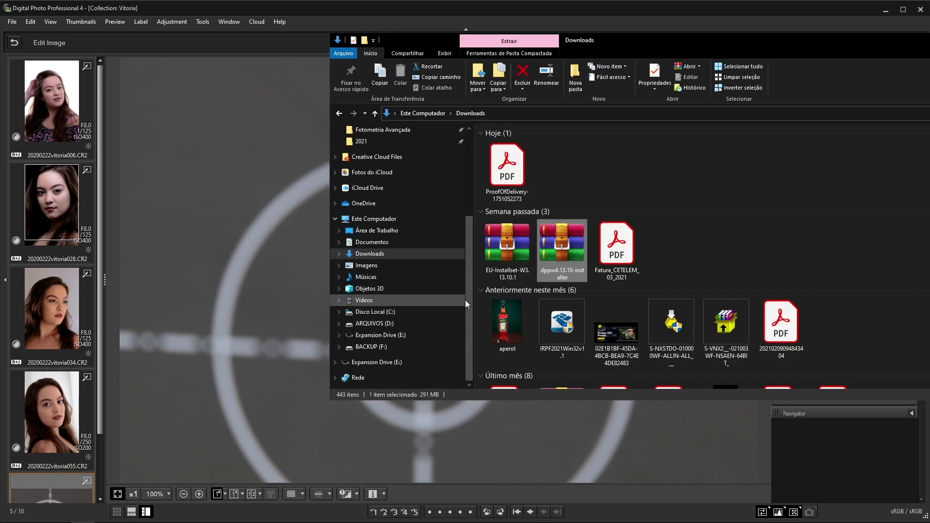
click(380, 264)
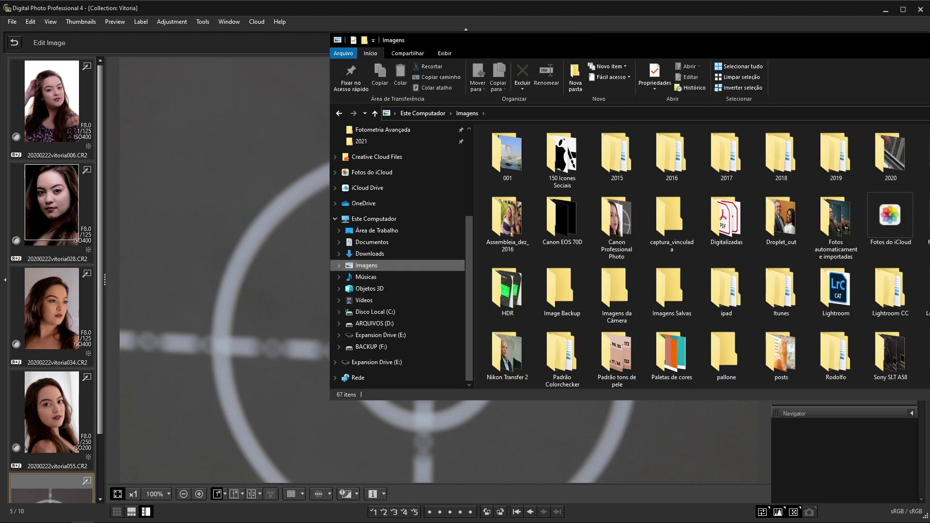
double_click(625, 228)
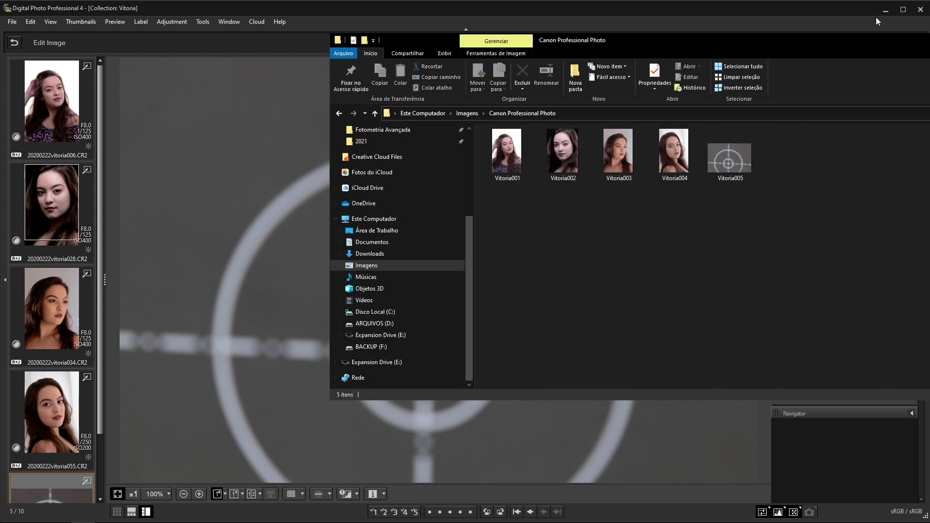
drag(874, 46, 625, 65)
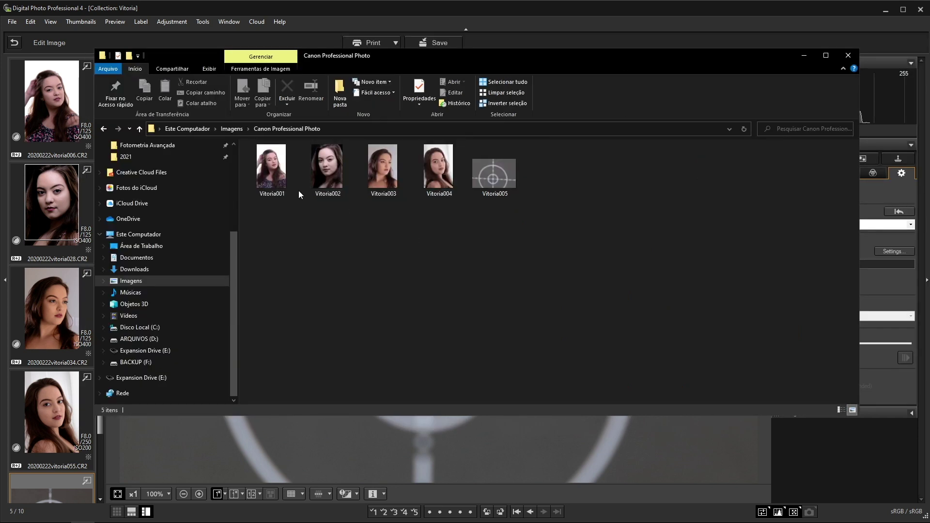
Open exported photo 004 and examine its file properties for dimensions, resolution, camera data and file size.
click(436, 196)
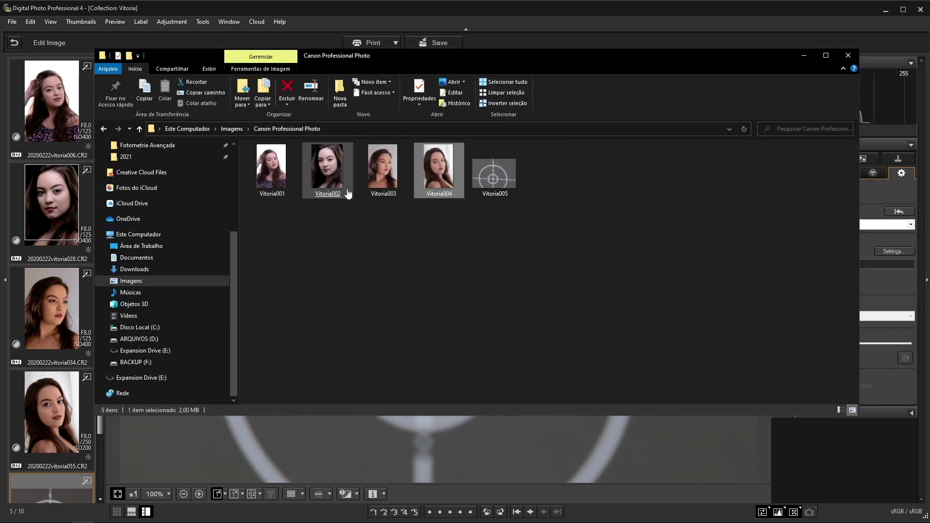
double_click(444, 186)
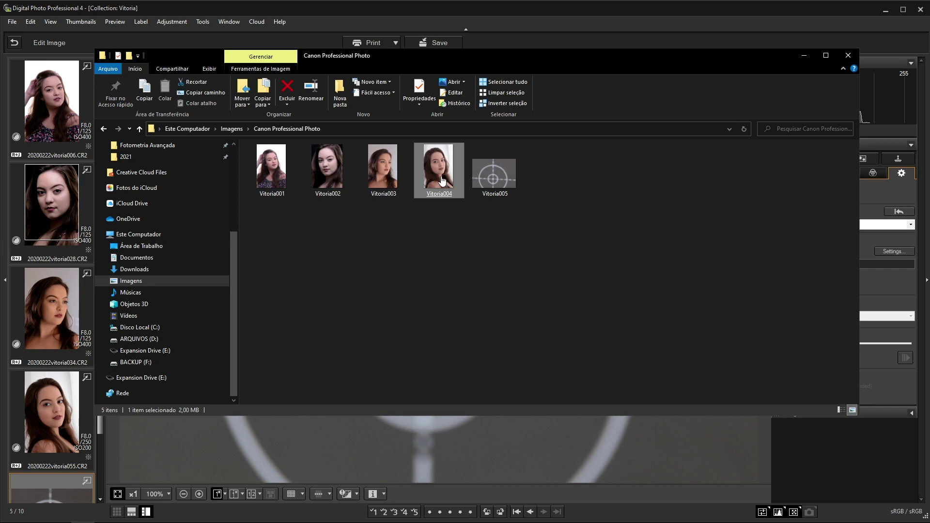
right_click(440, 175)
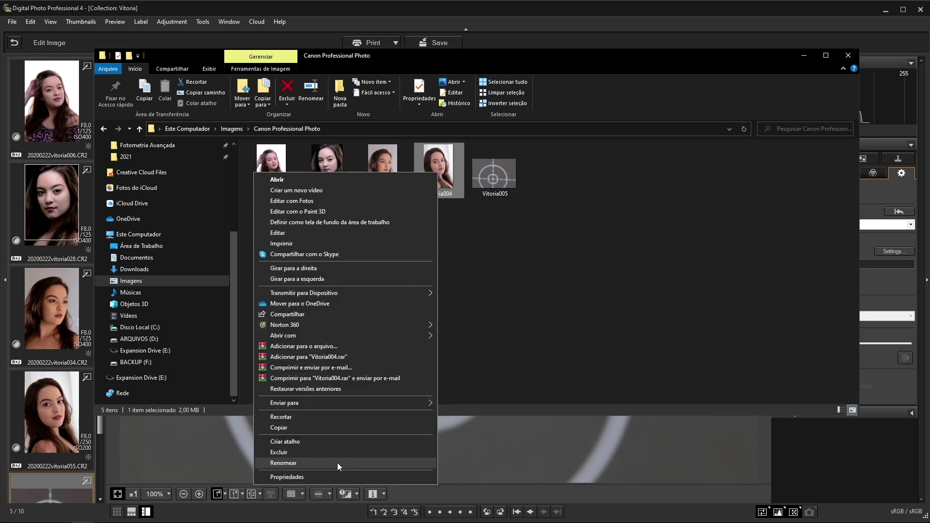
click(337, 479)
drag(521, 180, 520, 160)
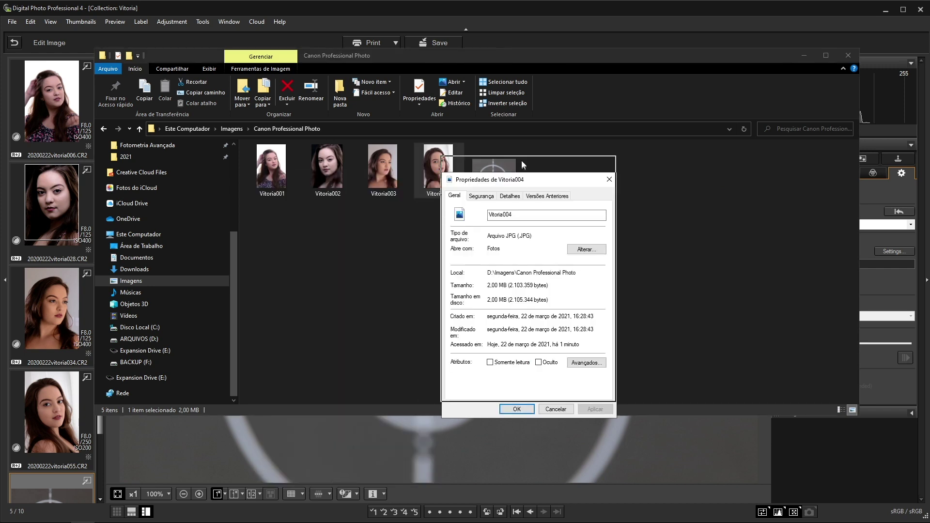
click(509, 177)
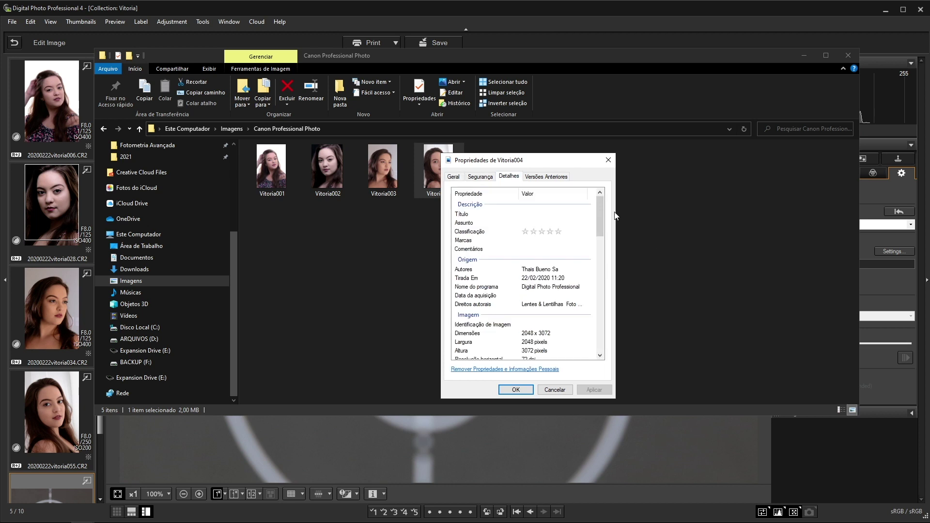
drag(600, 216, 598, 230)
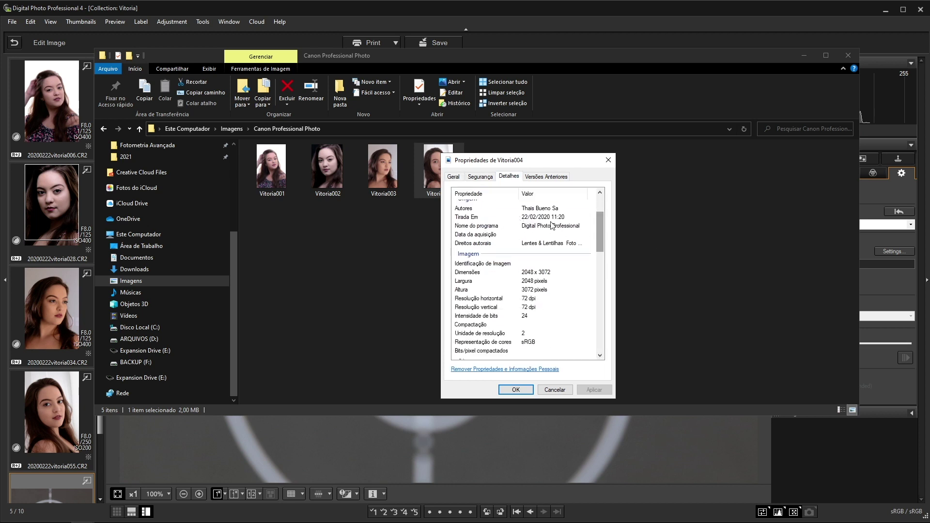
drag(600, 228, 600, 245)
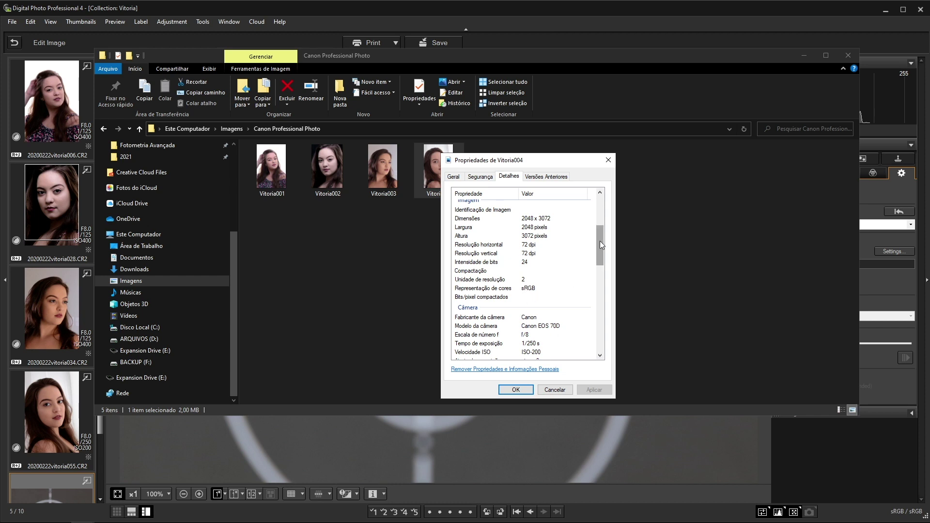
scroll(588, 259, up, 5)
click(454, 177)
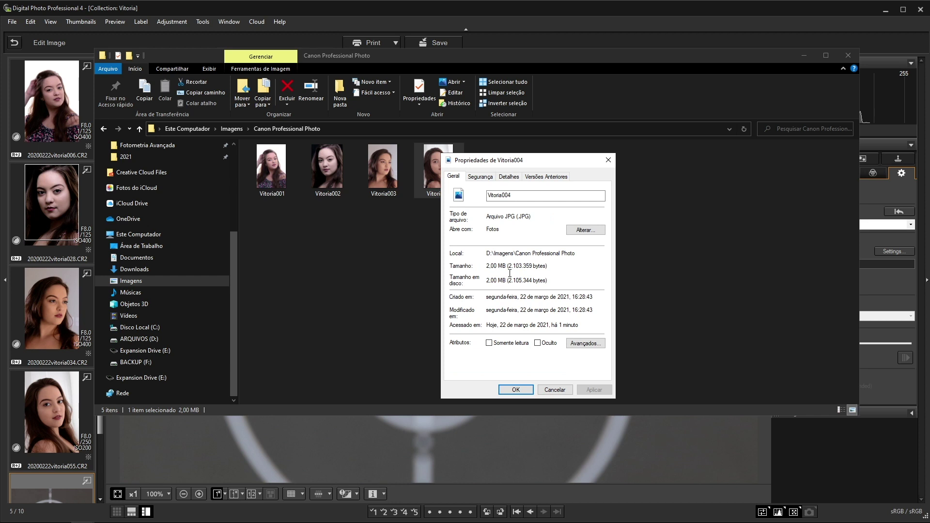
click(555, 390)
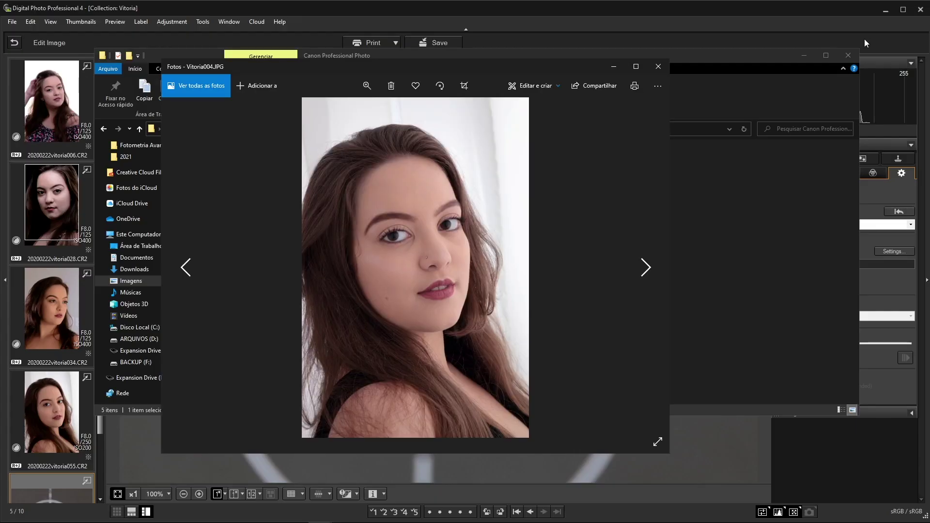
Review the exported portraits in the Photos viewer from 004 back to 001, then minimize the viewer.
drag(558, 65, 629, 57)
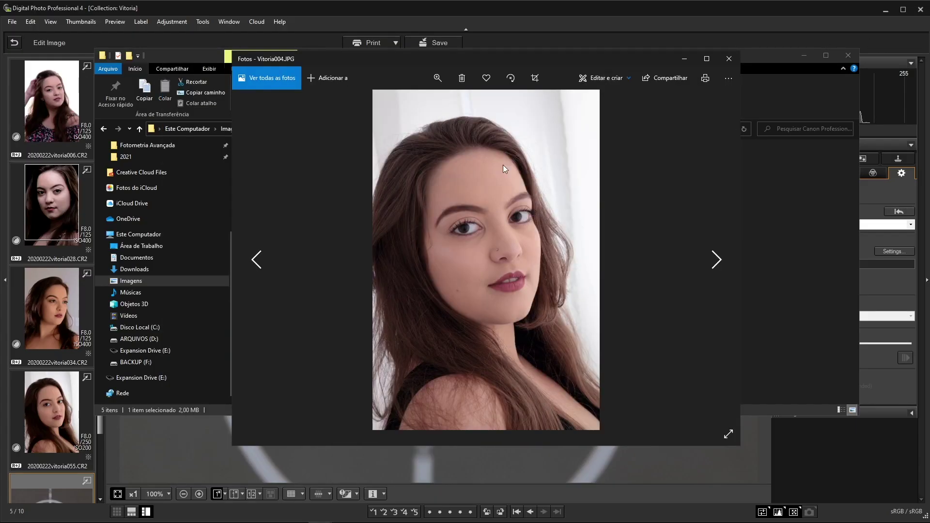
click(256, 260)
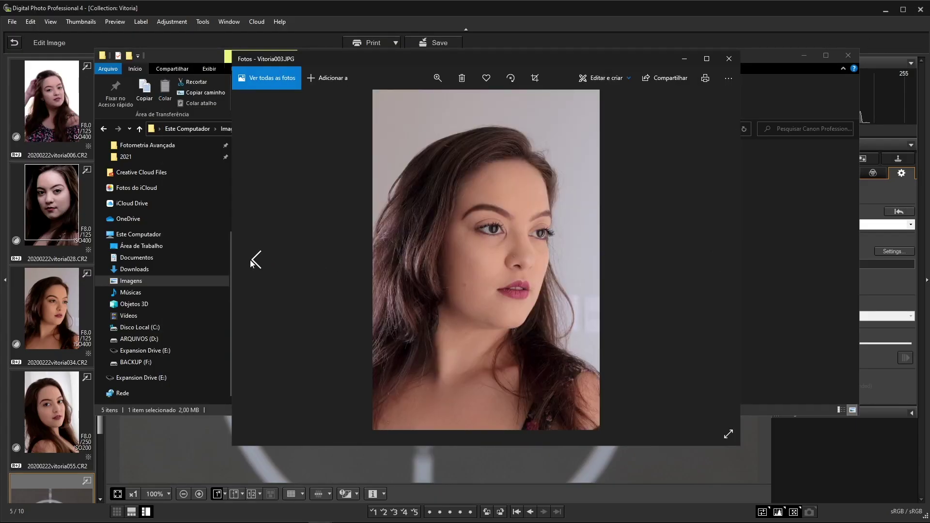
click(251, 262)
click(256, 261)
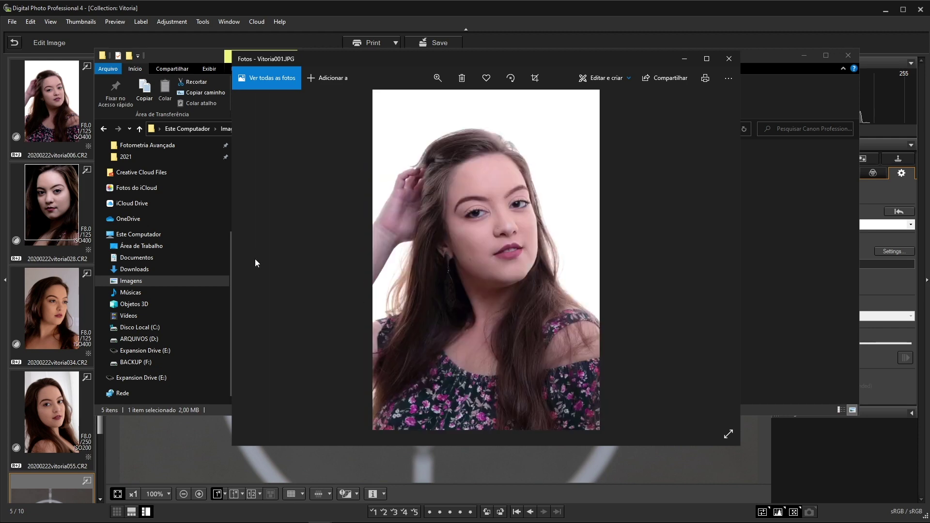
click(684, 59)
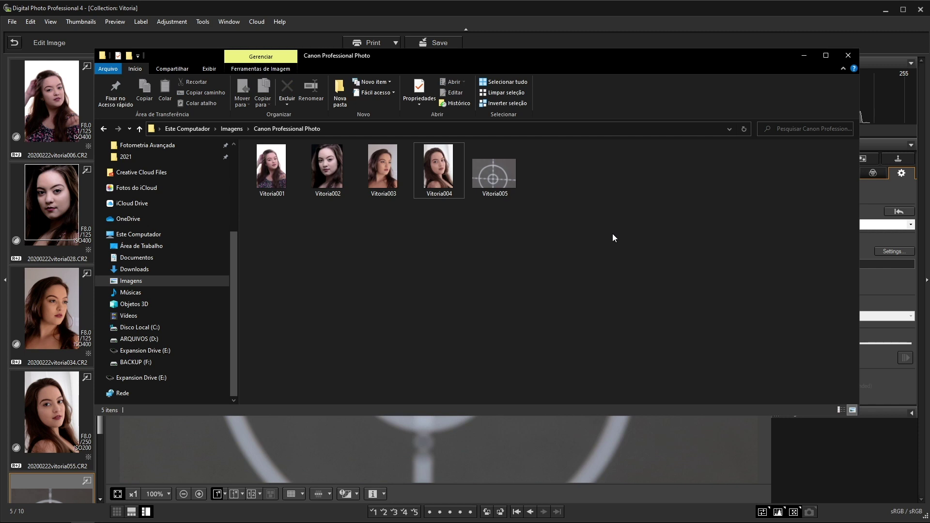